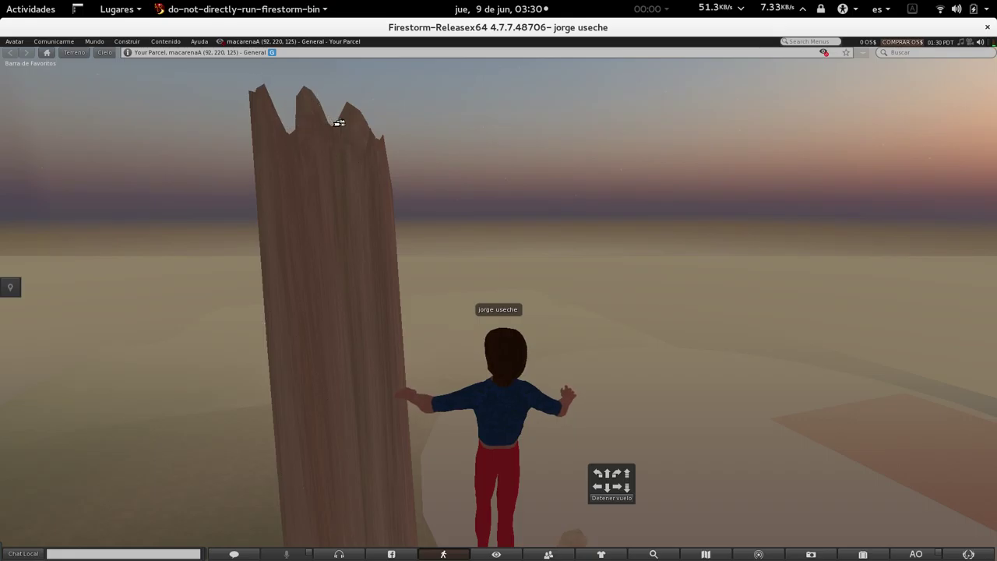
# Lower the terrain along the jagged top of the tall pillar with the Rebajar land tool
pyautogui.moveTo(460, 140)
pyautogui.mouseDown()
pyautogui.moveTo(362, 149)
pyautogui.moveTo(346, 191)
pyautogui.mouseUp()
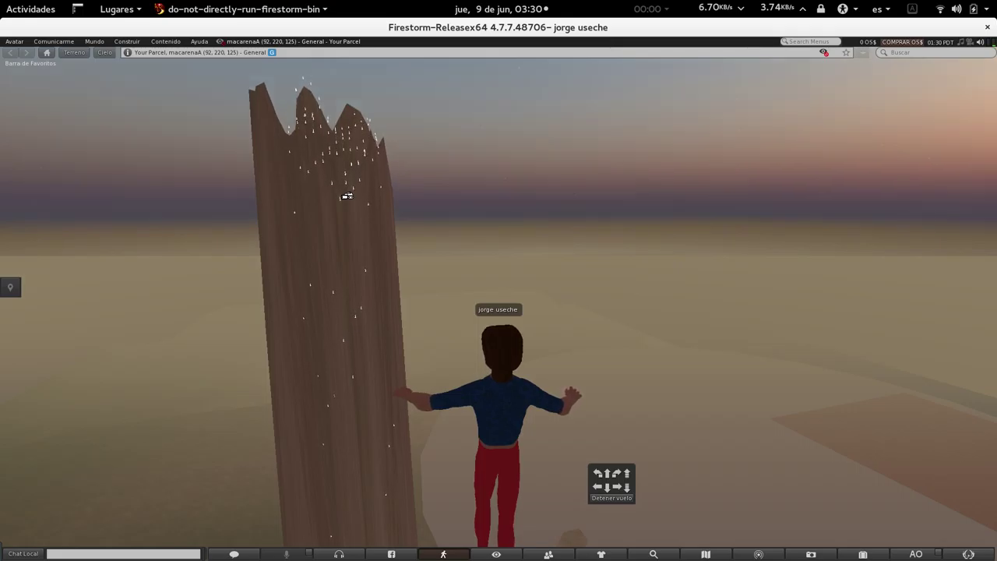
pyautogui.moveTo(313, 146); pyautogui.dragTo(313, 146)
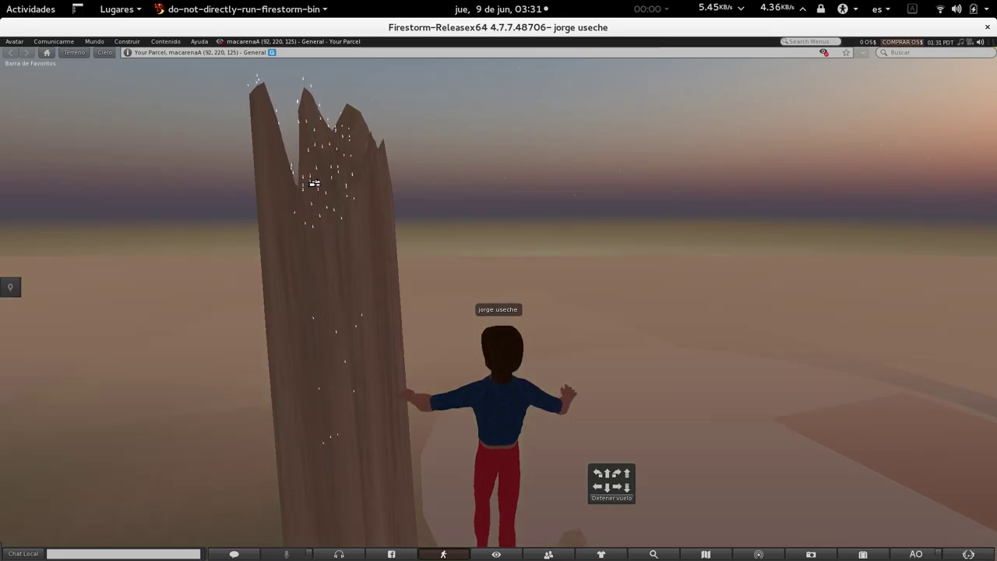
pyautogui.moveTo(335, 164); pyautogui.dragTo(338, 197)
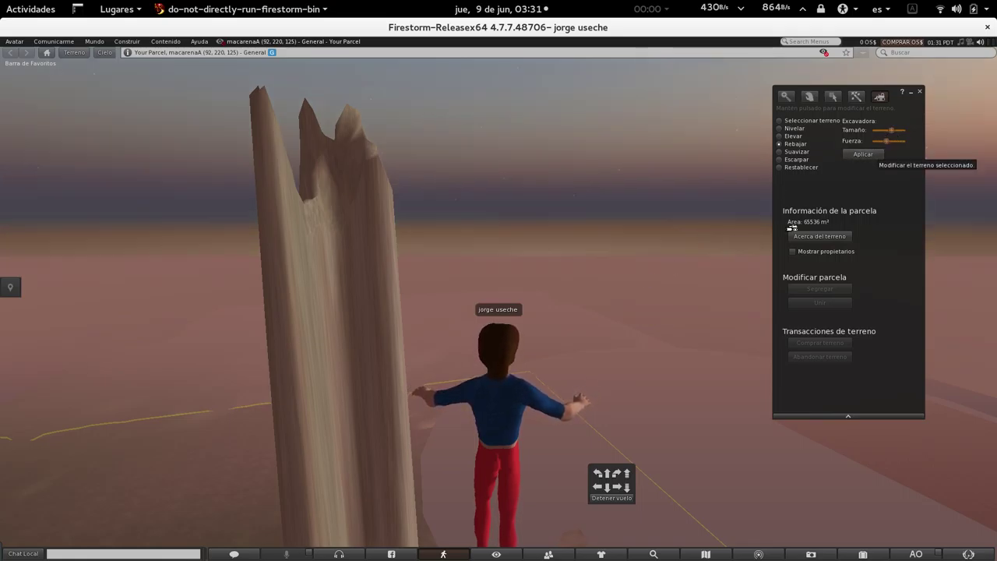
# Stop flying and walk the avatar out of the hollow onto the open flat ground facing the pillar
pyautogui.click(618, 501)
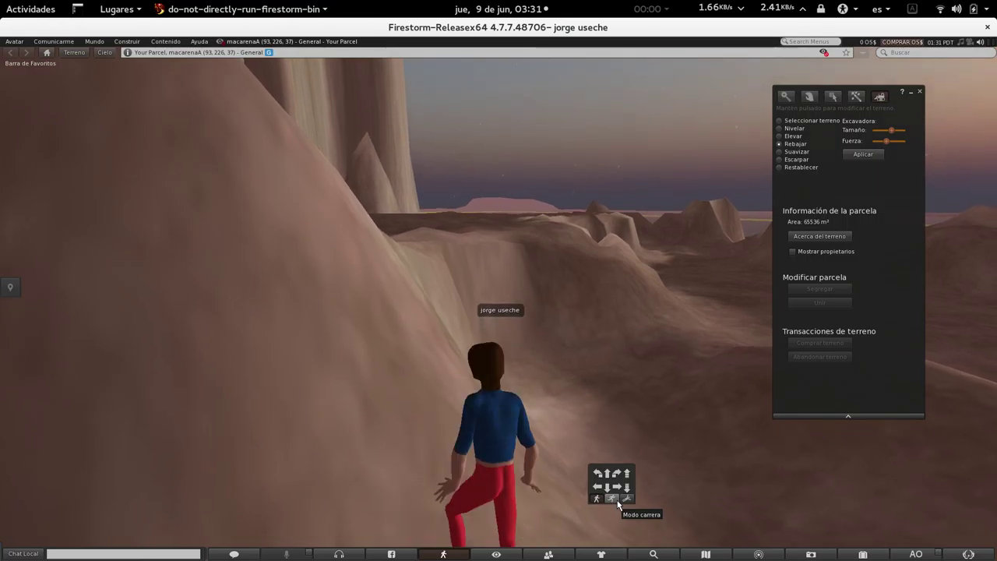
pyautogui.press('Up')
pyautogui.press('Left')
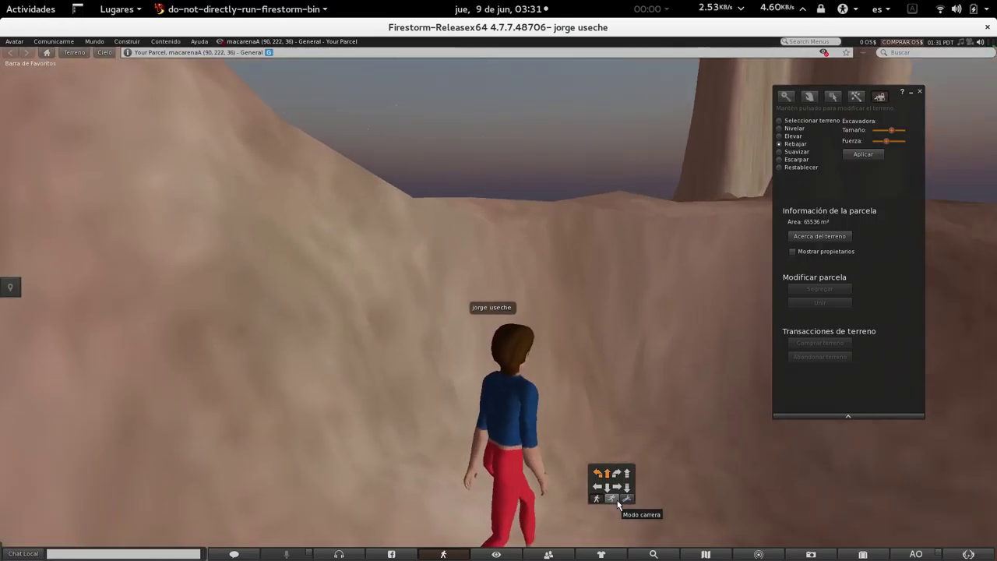
pyautogui.press('Up')
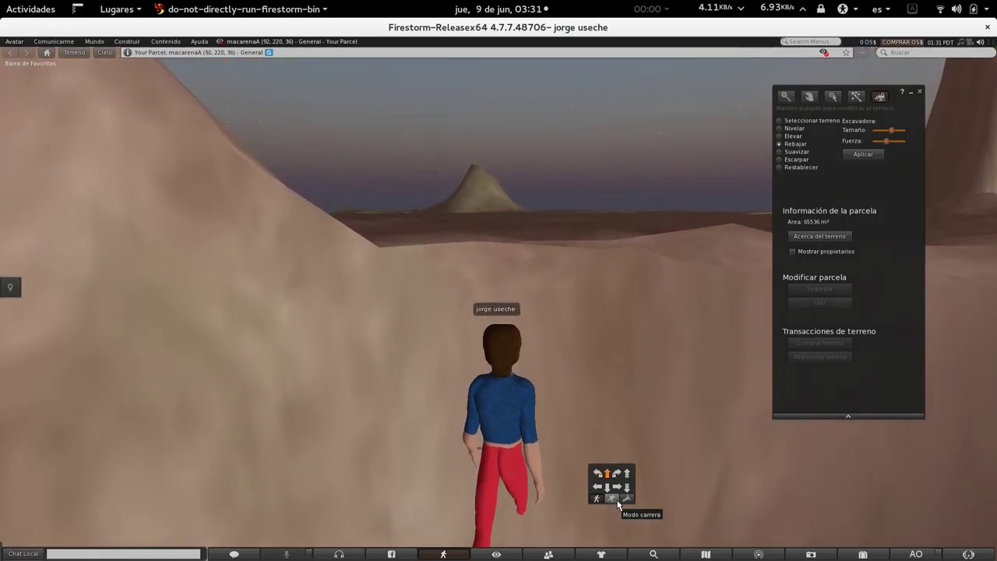
pyautogui.press('Up')
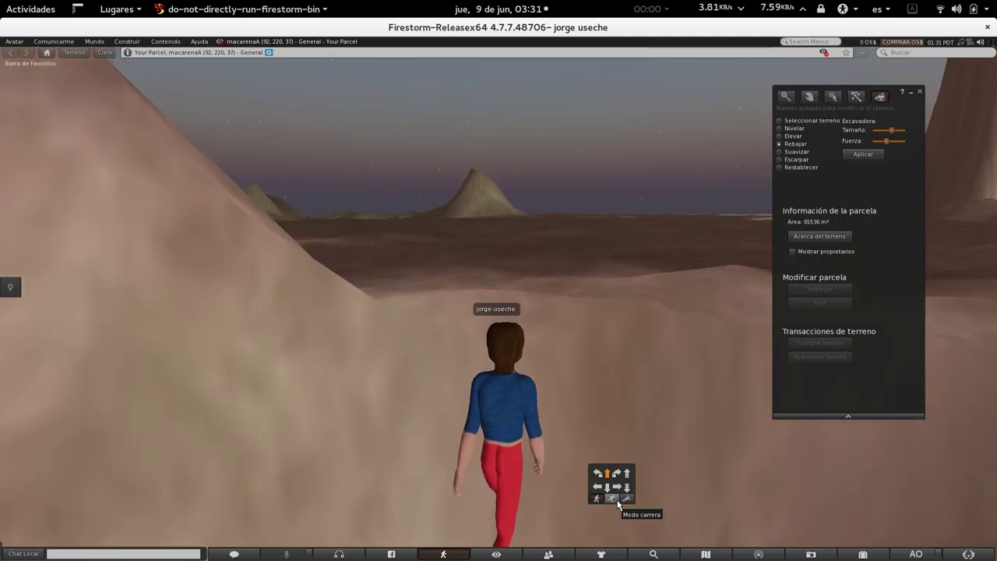
pyautogui.press('Up')
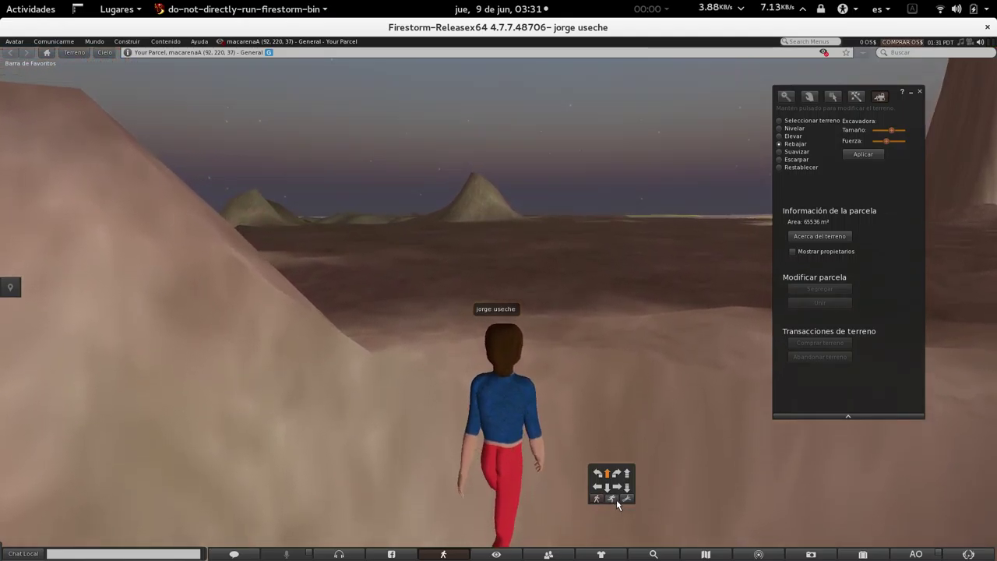
pyautogui.press('Up')
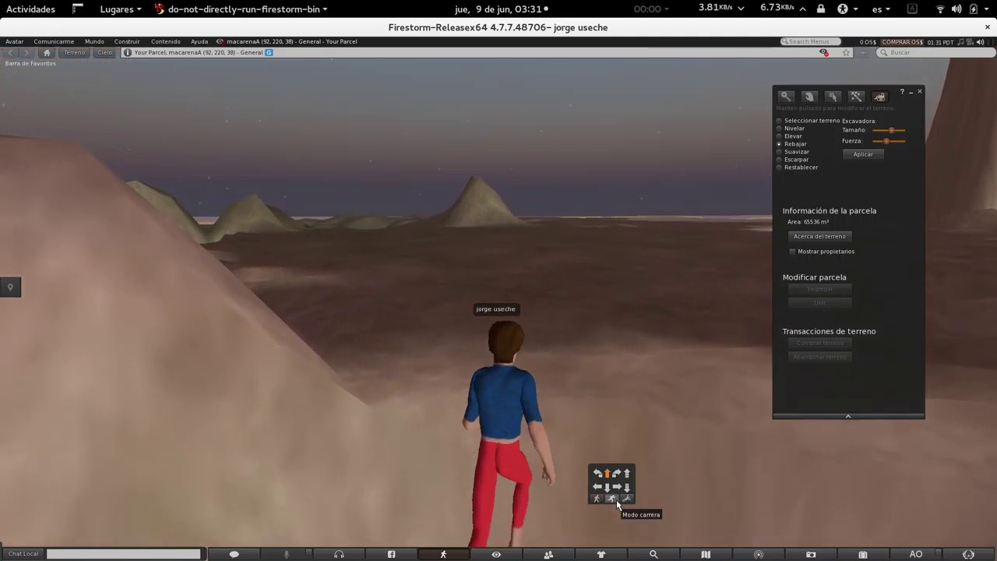
pyautogui.press('Up')
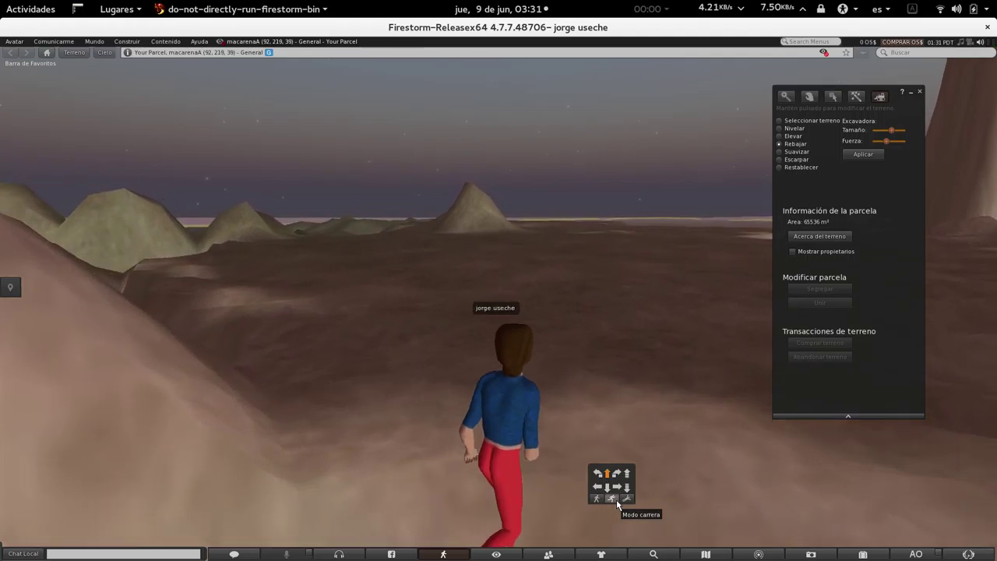
pyautogui.press('Up')
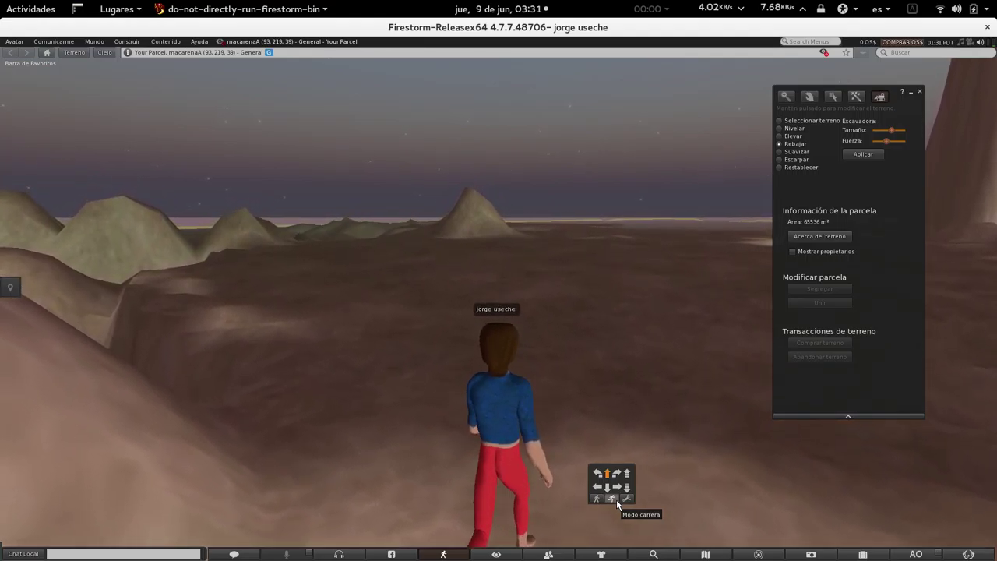
pyautogui.press('Up')
pyautogui.press('Right')
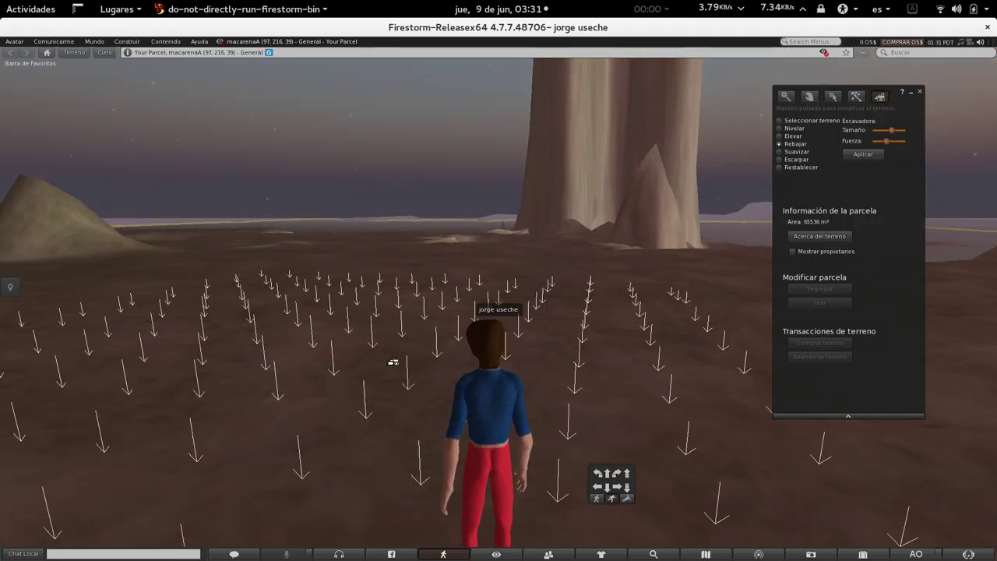
# Build a cube on the ground in front of the avatar and move the build window clear of the work area
pyautogui.rightClick(388, 362)
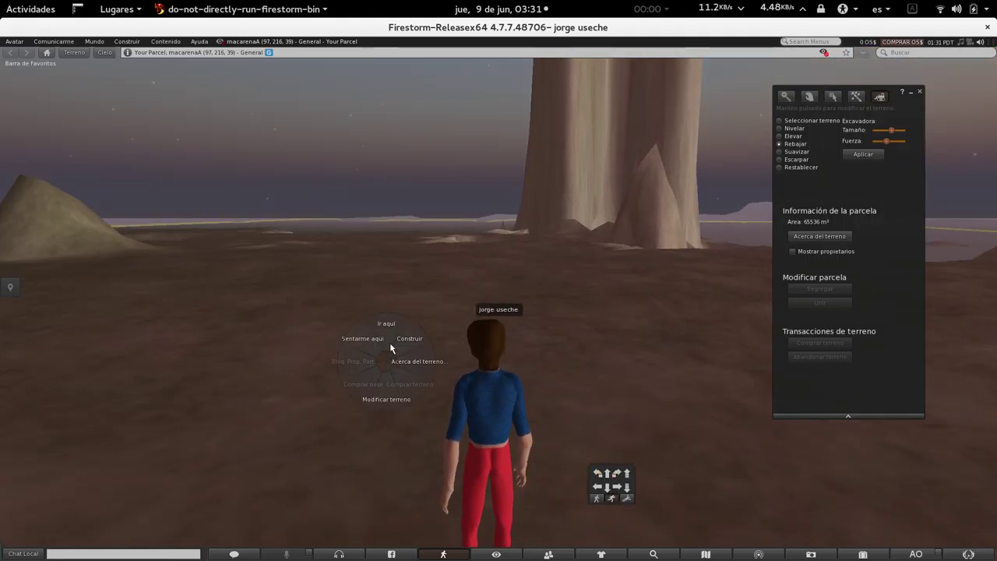
pyautogui.click(402, 344)
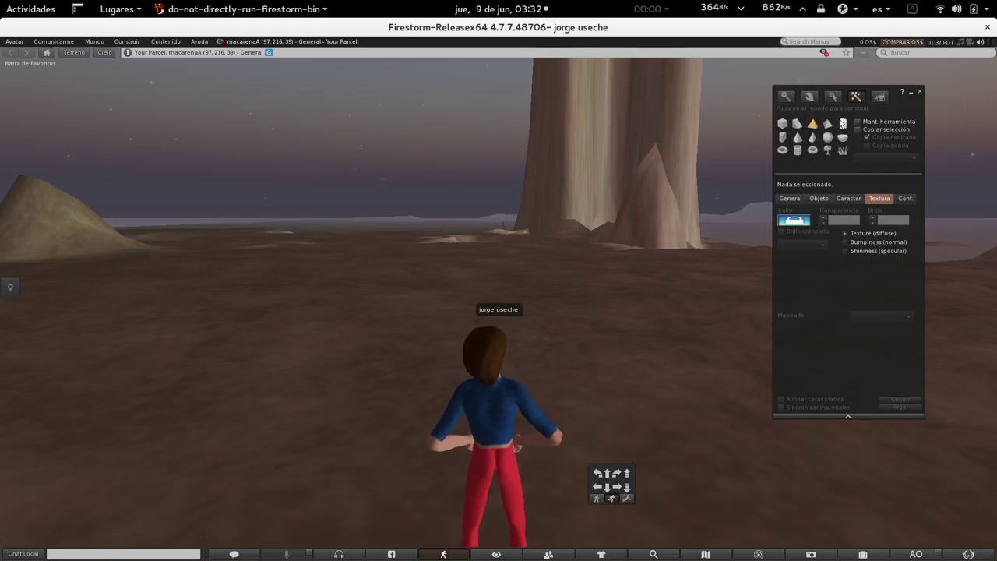
pyautogui.click(781, 125)
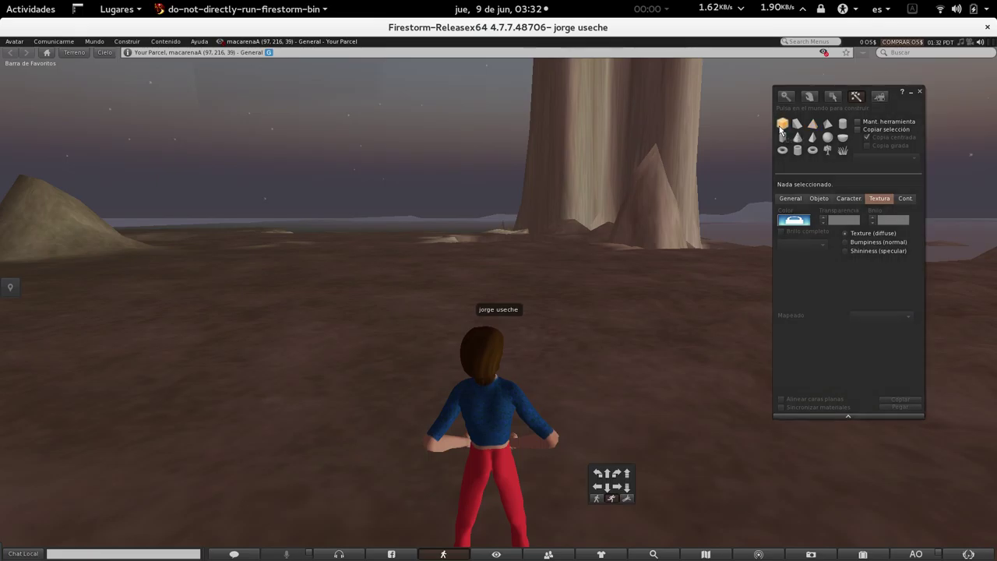
pyautogui.click(416, 319)
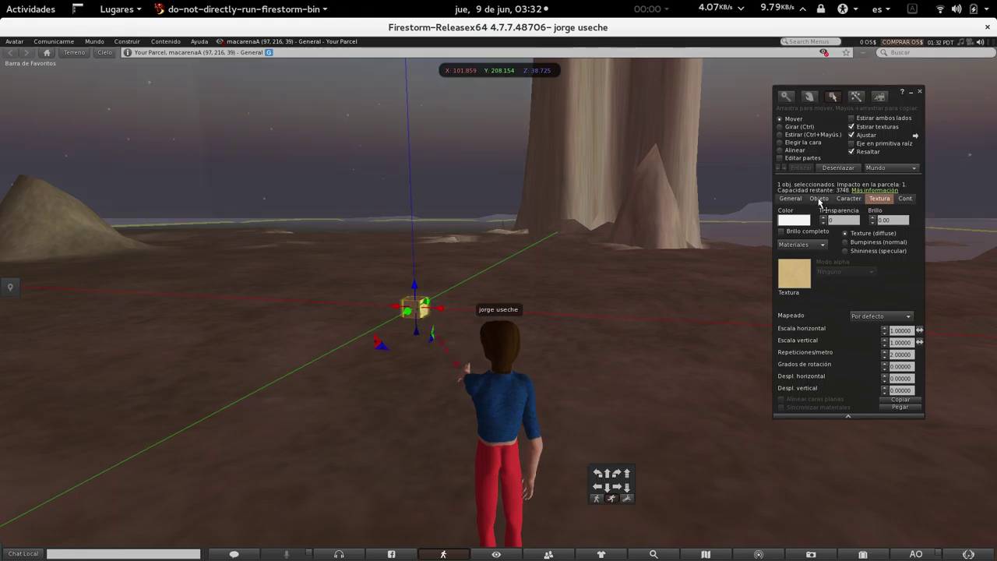
pyautogui.moveTo(857, 90); pyautogui.dragTo(139, 108)
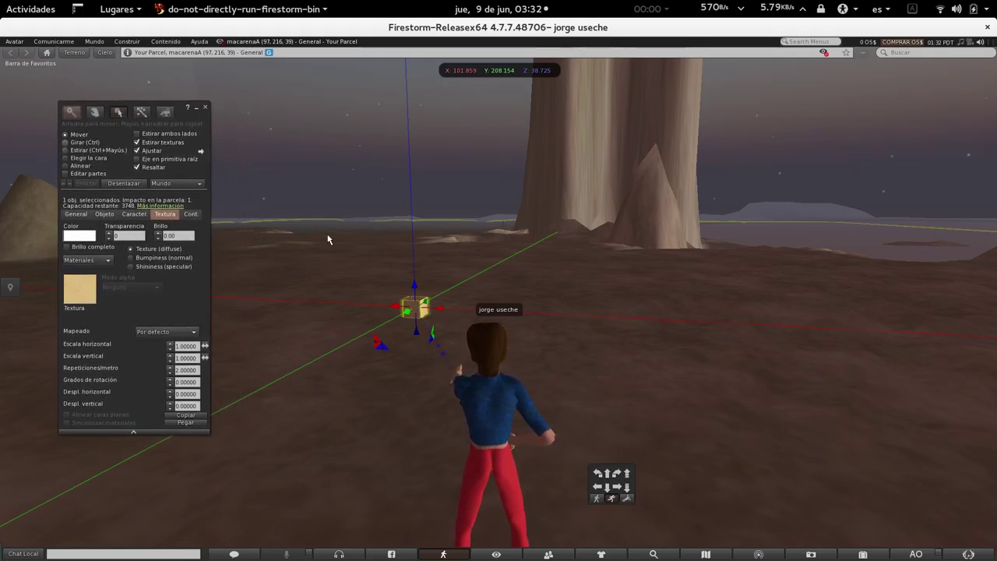
# Move the cube to about X 101.107, Y 211.565, Z 38.480 and rotate it to about 357° around Z
pyautogui.moveTo(444, 313); pyautogui.dragTo(380, 374)
pyautogui.click(449, 313)
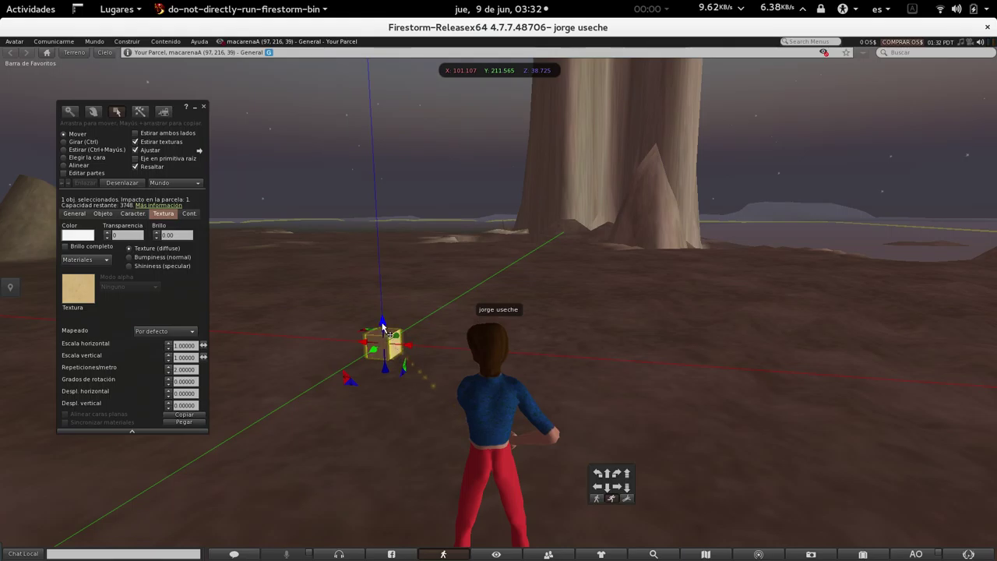
pyautogui.moveTo(382, 326)
pyautogui.mouseDown()
pyautogui.moveTo(382, 313)
pyautogui.moveTo(384, 346)
pyautogui.moveTo(384, 336)
pyautogui.mouseUp()
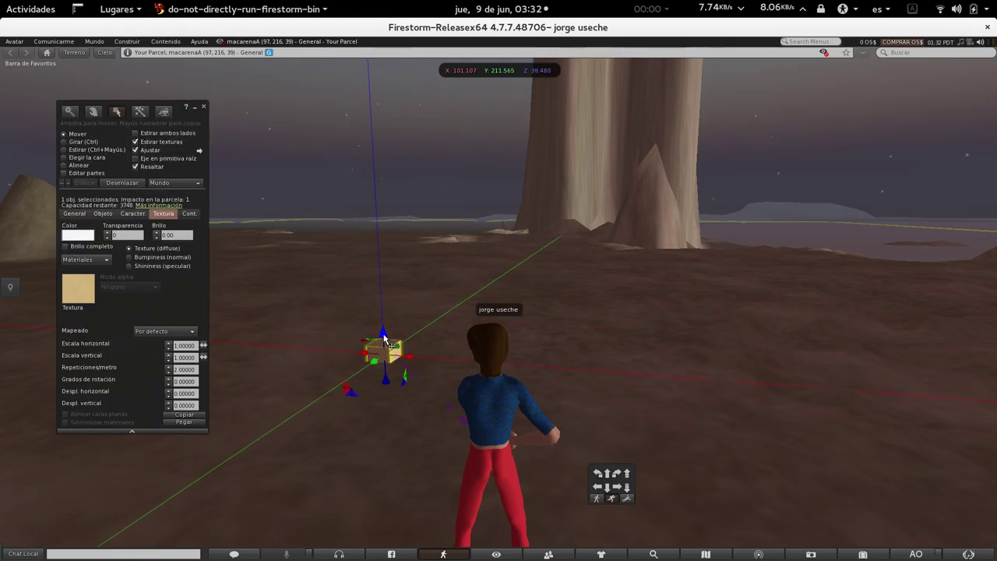
pyautogui.click(75, 143)
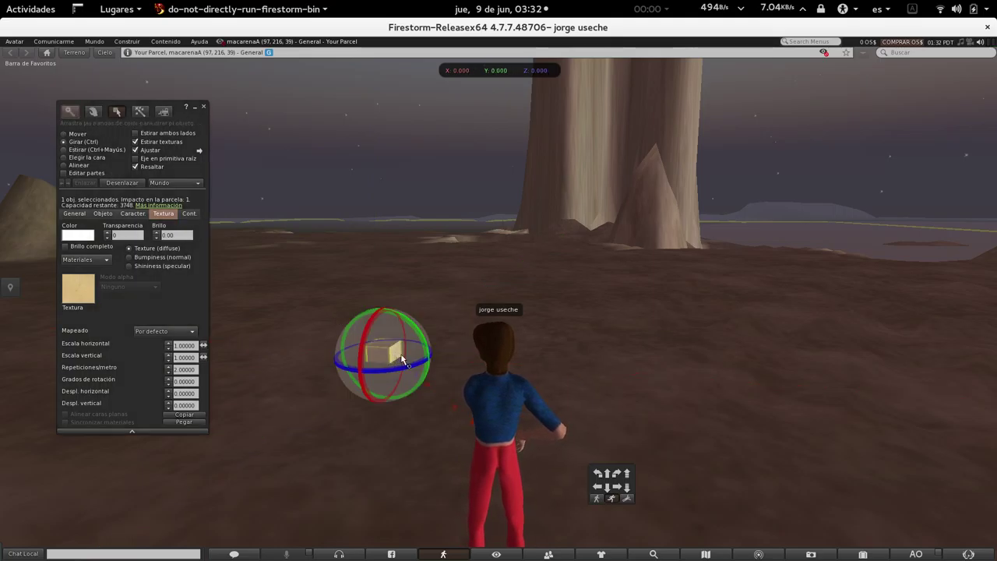
pyautogui.moveTo(421, 368)
pyautogui.mouseDown()
pyautogui.moveTo(392, 378)
pyautogui.moveTo(435, 377)
pyautogui.mouseUp()
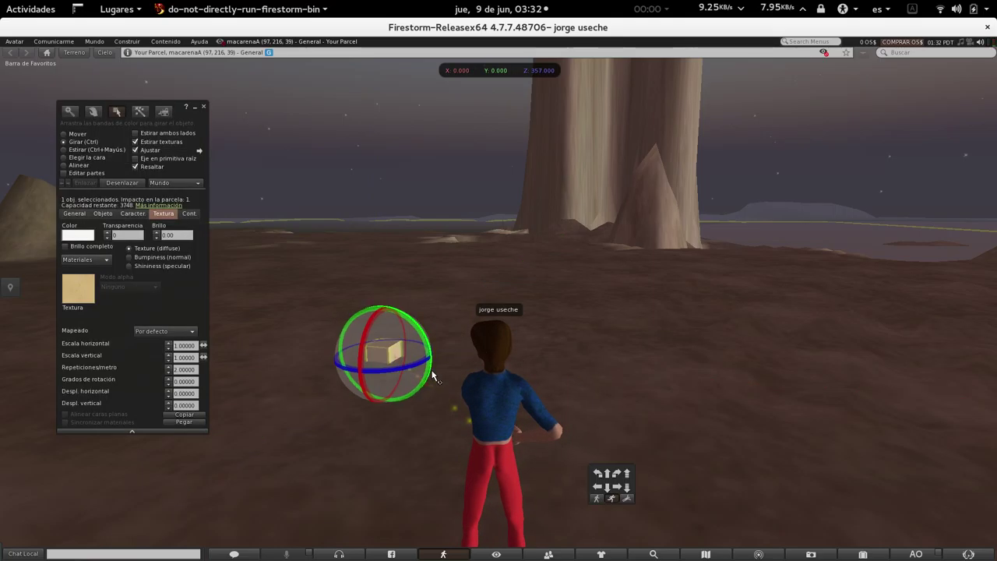
# Stretch the cube into a thin upright panel, about 0.001 in X and 2.036 in Z, and move it along X to about 100.605
pyautogui.click(65, 149)
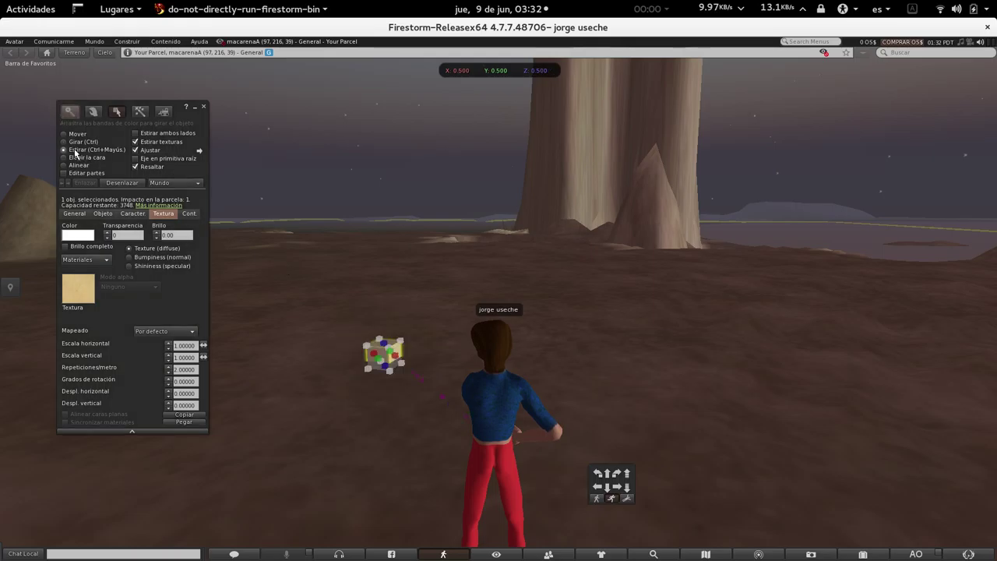
pyautogui.moveTo(398, 360); pyautogui.dragTo(368, 273)
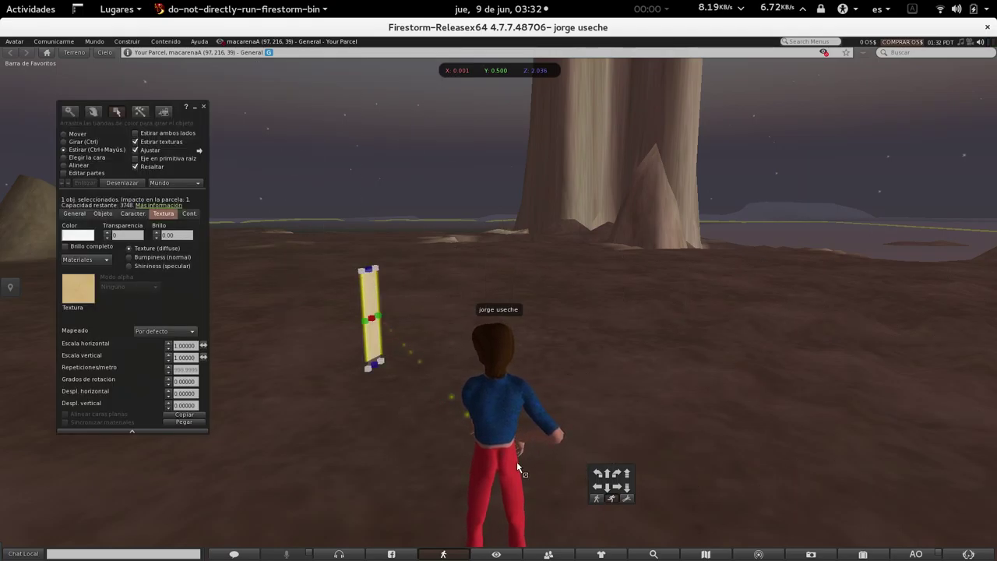
pyautogui.click(86, 161)
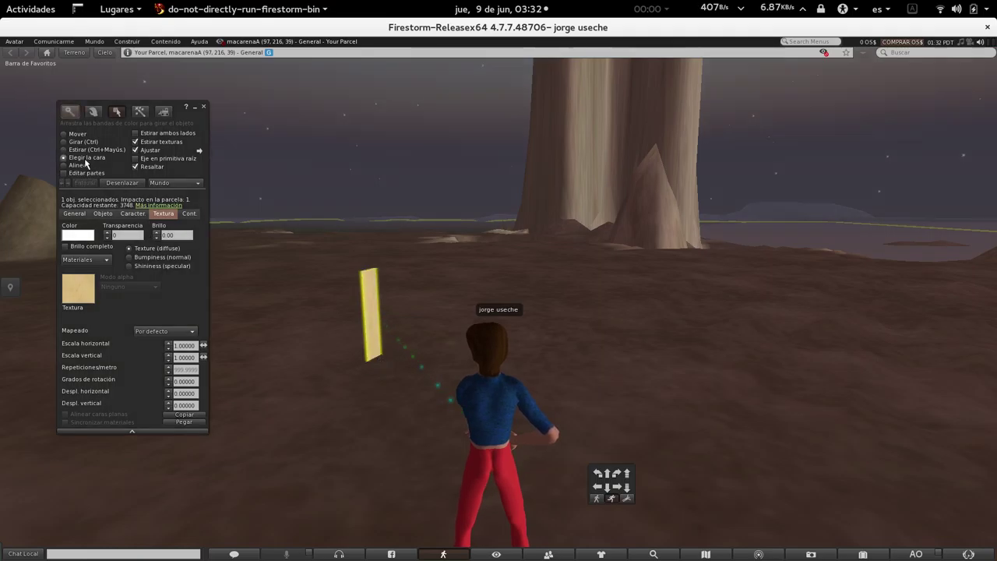
pyautogui.click(81, 165)
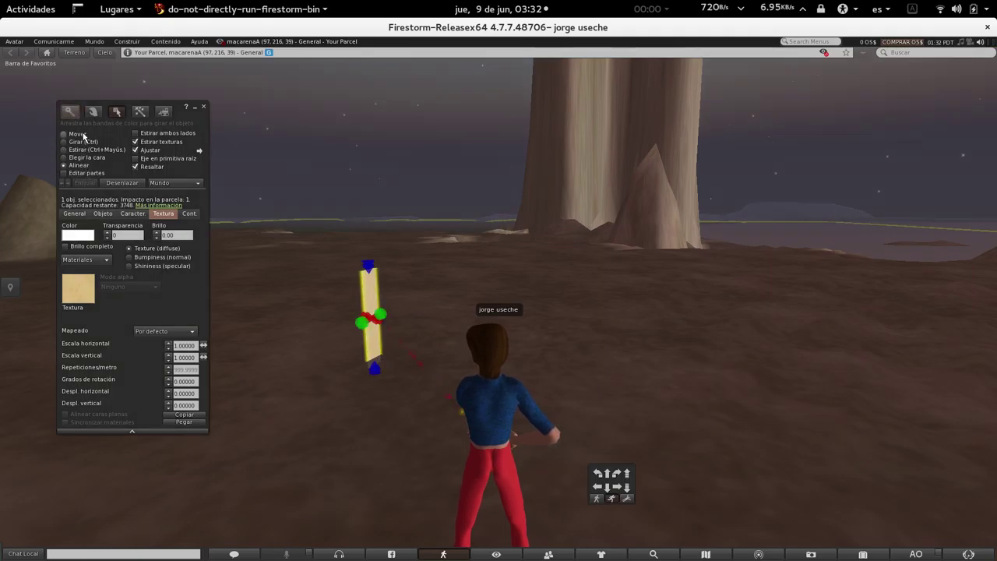
pyautogui.click(81, 134)
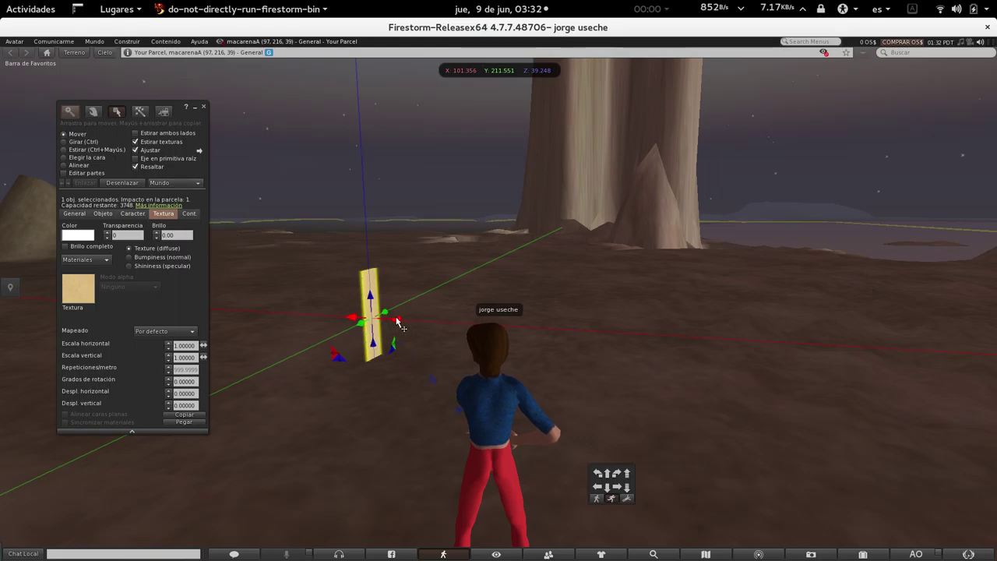
pyautogui.moveTo(397, 321); pyautogui.dragTo(415, 279)
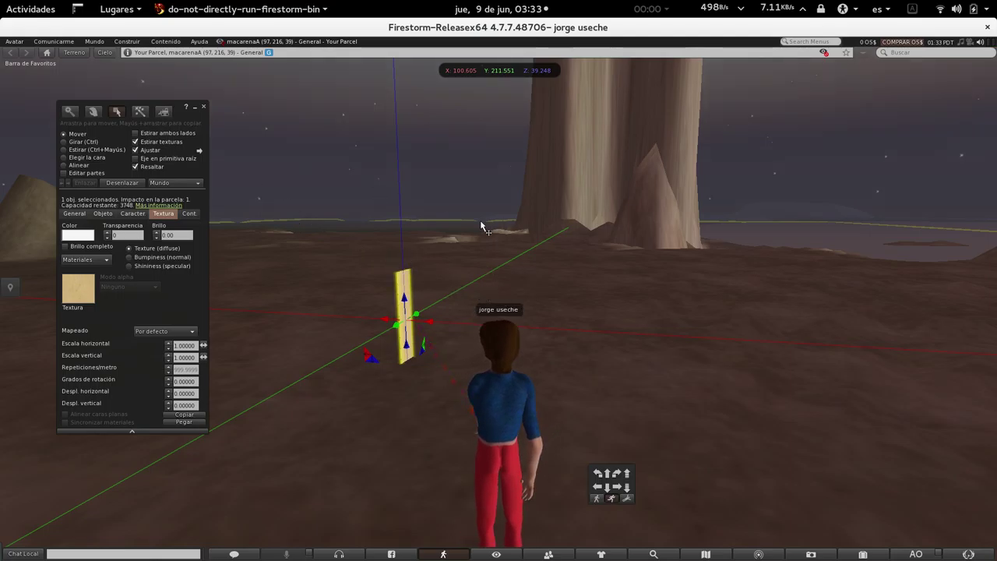
# Build a pyramid beside the panel and move it above the panel to about X 102.307, Y 208.224, Z 40.461
pyautogui.click(140, 113)
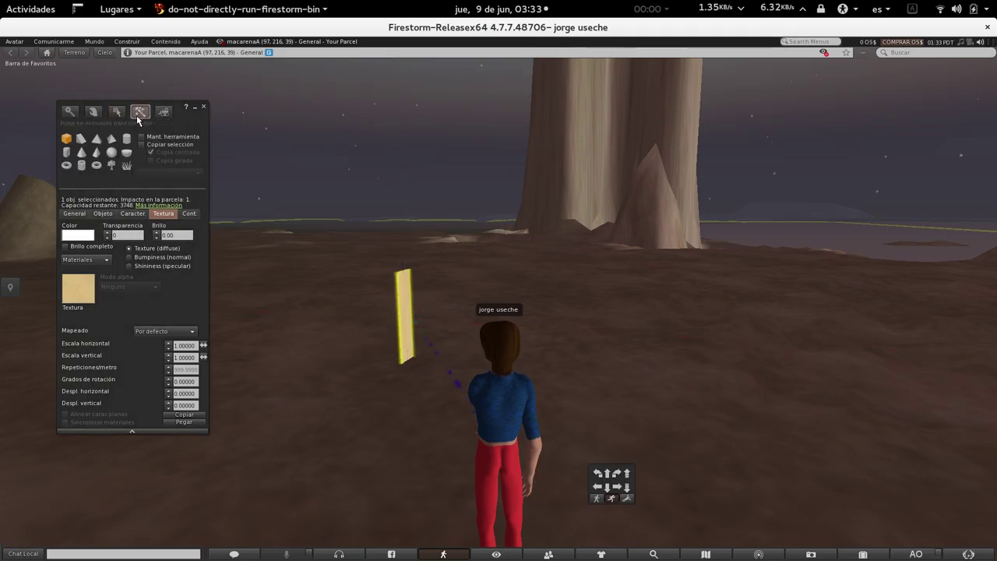
pyautogui.click(98, 141)
pyautogui.click(444, 315)
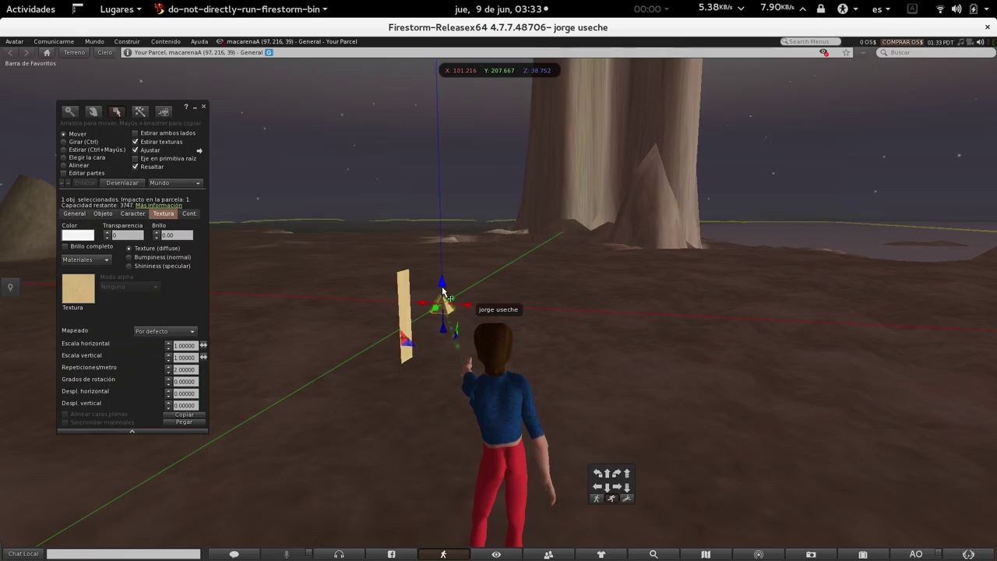
pyautogui.moveTo(443, 290); pyautogui.dragTo(405, 267)
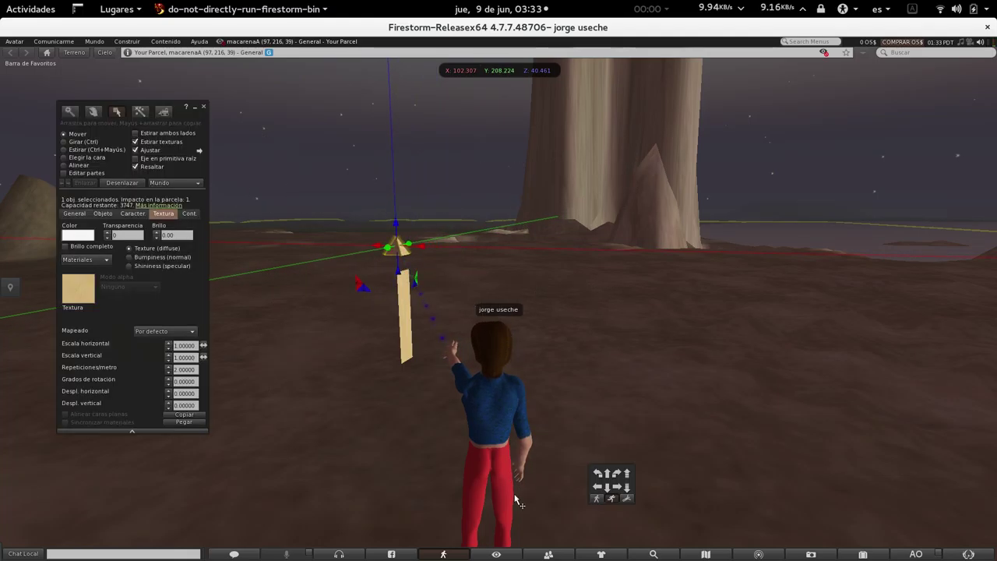
# Move the pyramid over the top of the upright panel, to about X 100.683, Y 211.167, Z 40.461
pyautogui.click(496, 555)
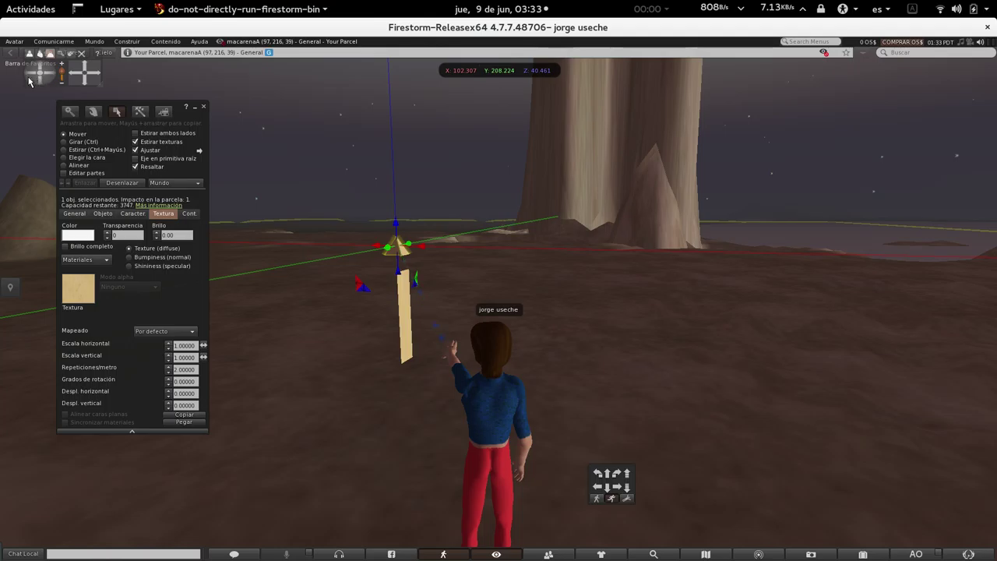
pyautogui.moveTo(38, 82); pyautogui.dragTo(29, 74)
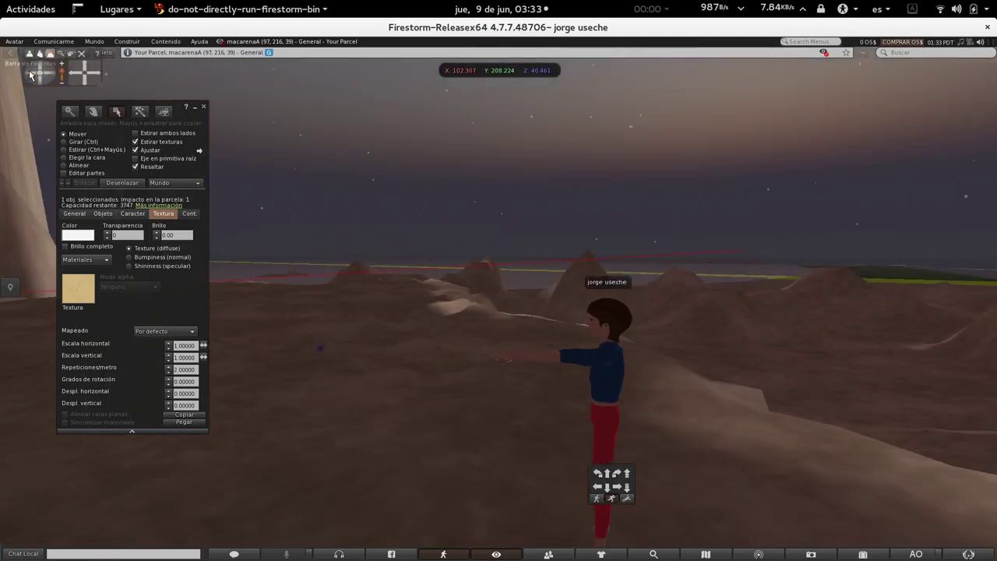
pyautogui.press('Up')
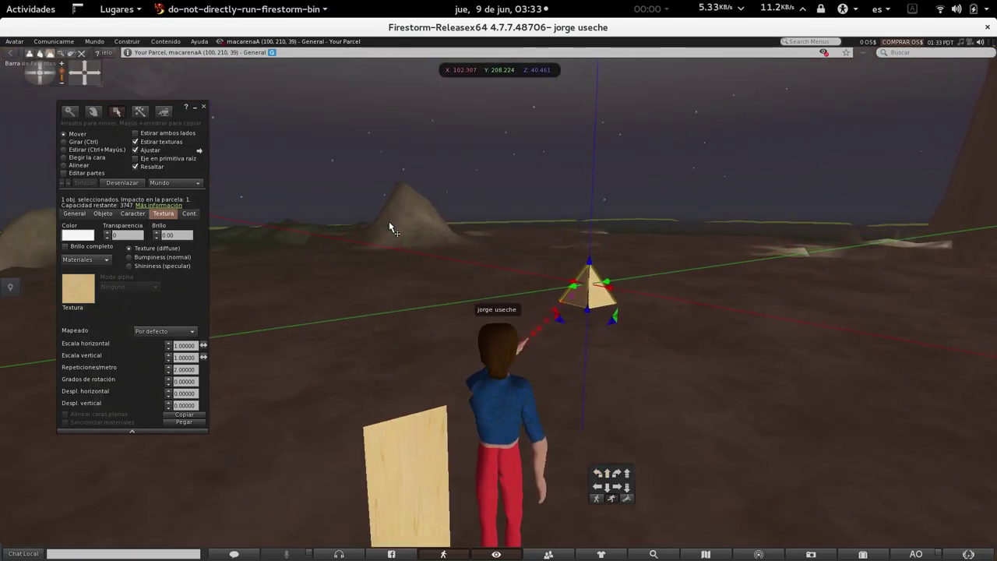
pyautogui.press('Down')
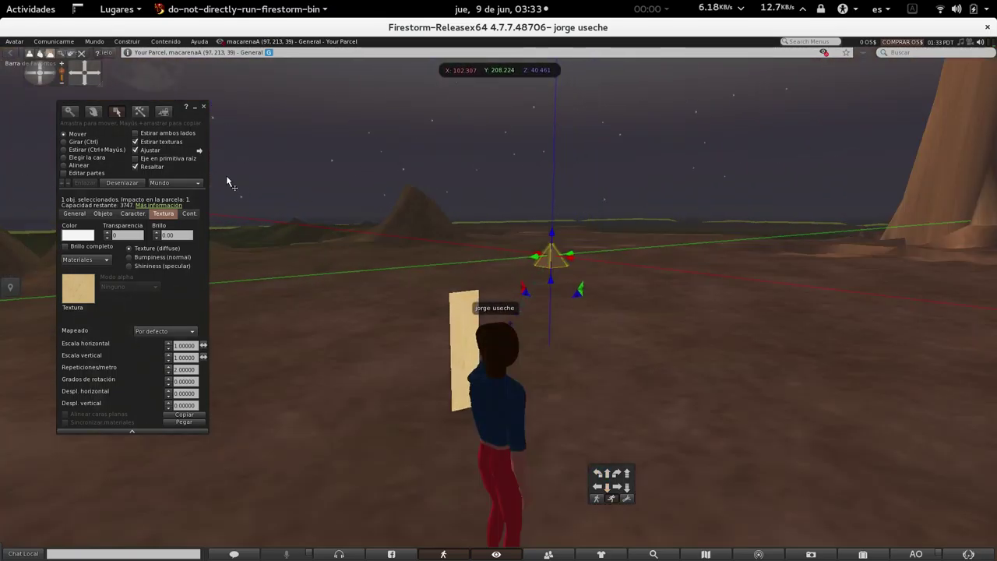
pyautogui.click(28, 75)
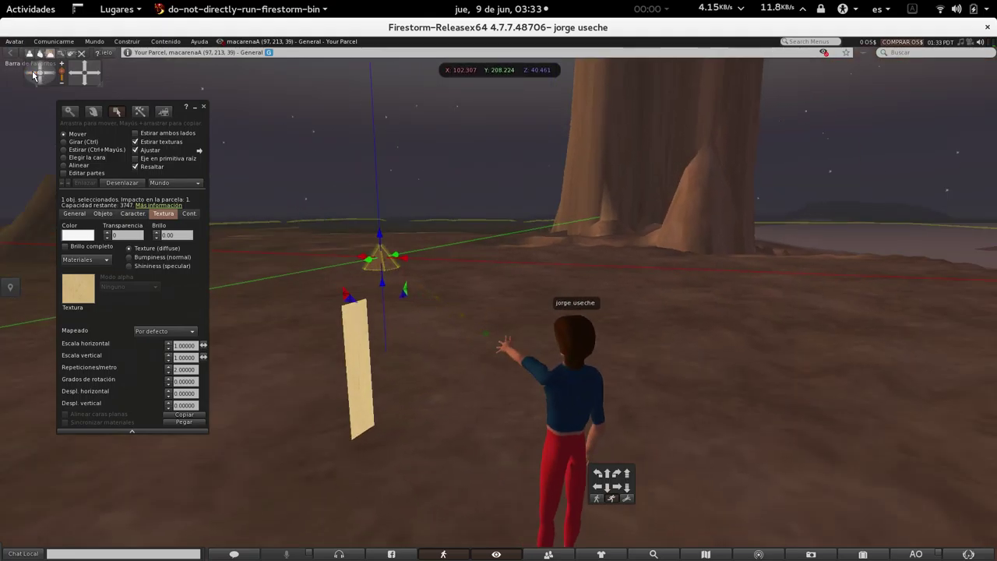
pyautogui.moveTo(33, 75); pyautogui.dragTo(33, 74)
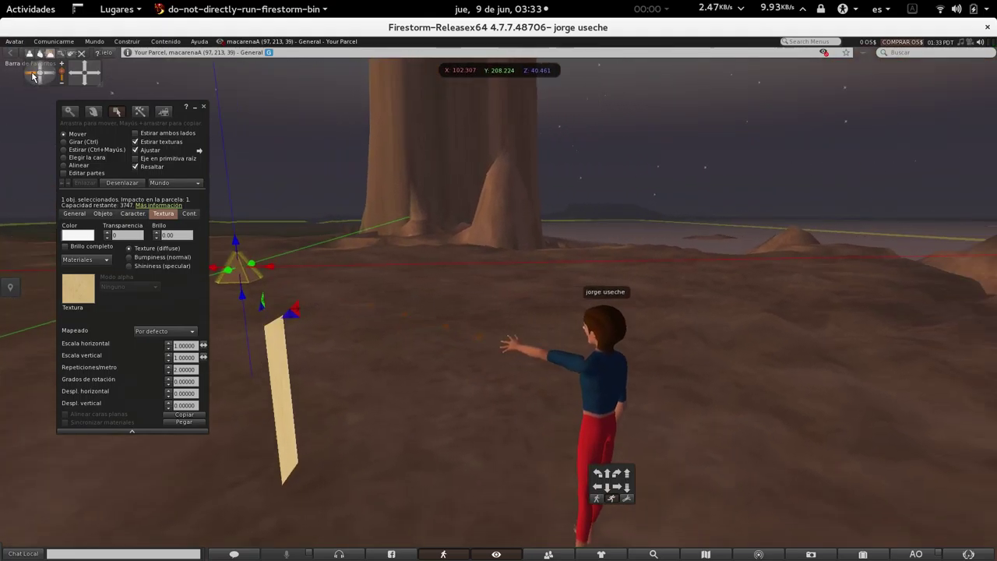
pyautogui.press('Escape')
pyautogui.hotkey('ctrl', '3')
pyautogui.click(244, 277)
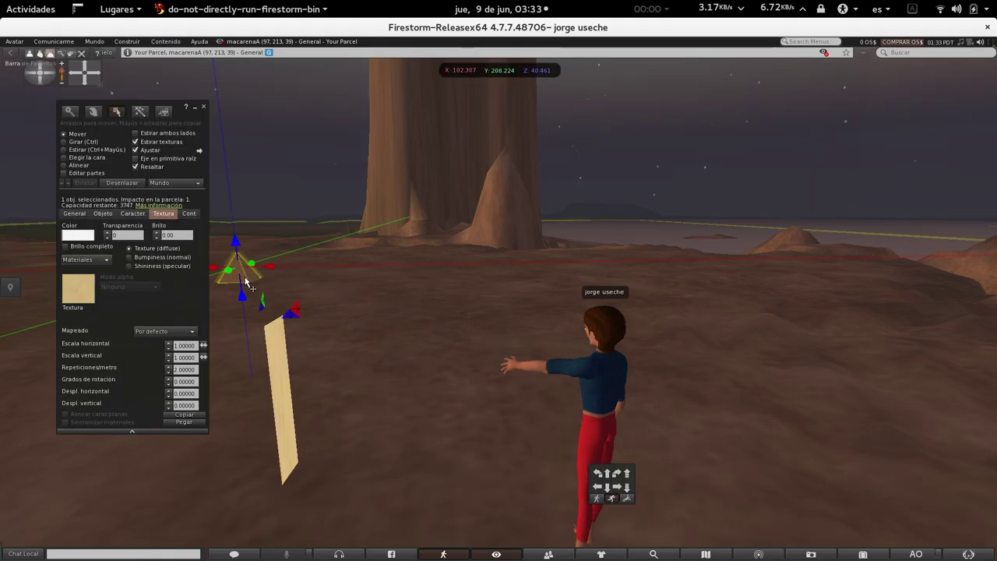
pyautogui.moveTo(233, 271); pyautogui.dragTo(252, 403)
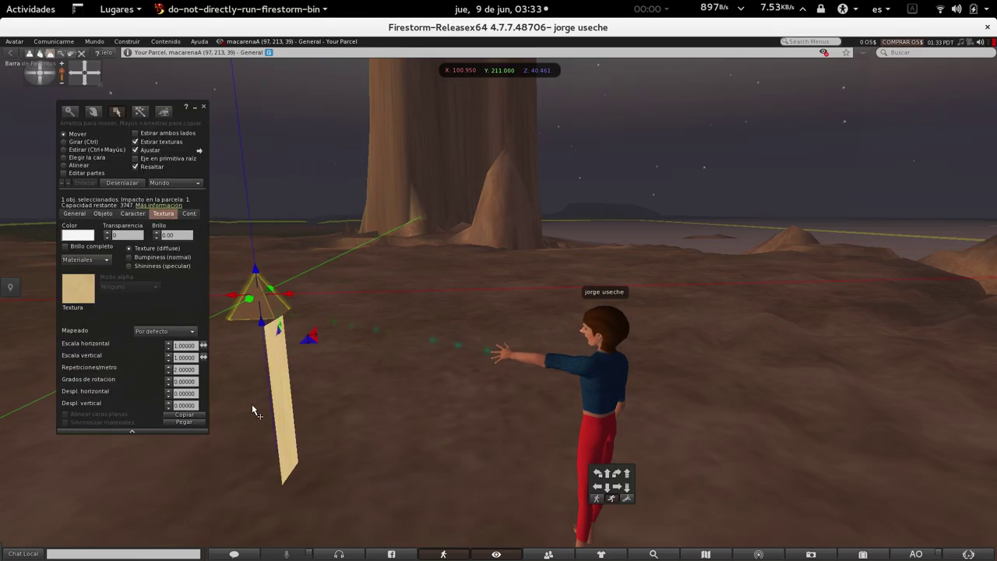
pyautogui.moveTo(286, 301)
pyautogui.mouseDown()
pyautogui.moveTo(318, 310)
pyautogui.moveTo(275, 296)
pyautogui.moveTo(263, 327)
pyautogui.moveTo(295, 292)
pyautogui.mouseUp()
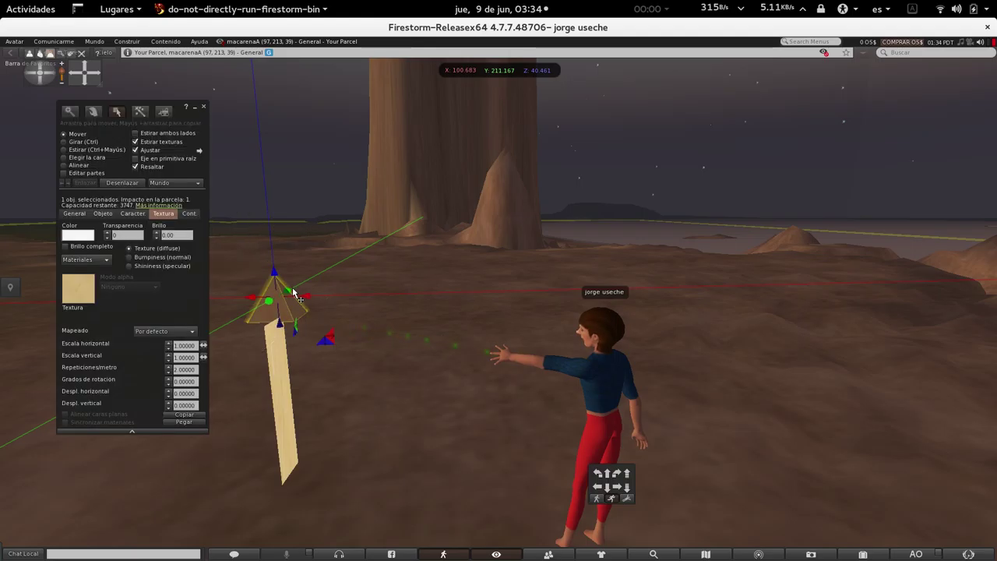
# Align the pyramid with the panel along Y and flatten it to about 0.001 in X and 0.452 in Z
pyautogui.click(274, 358)
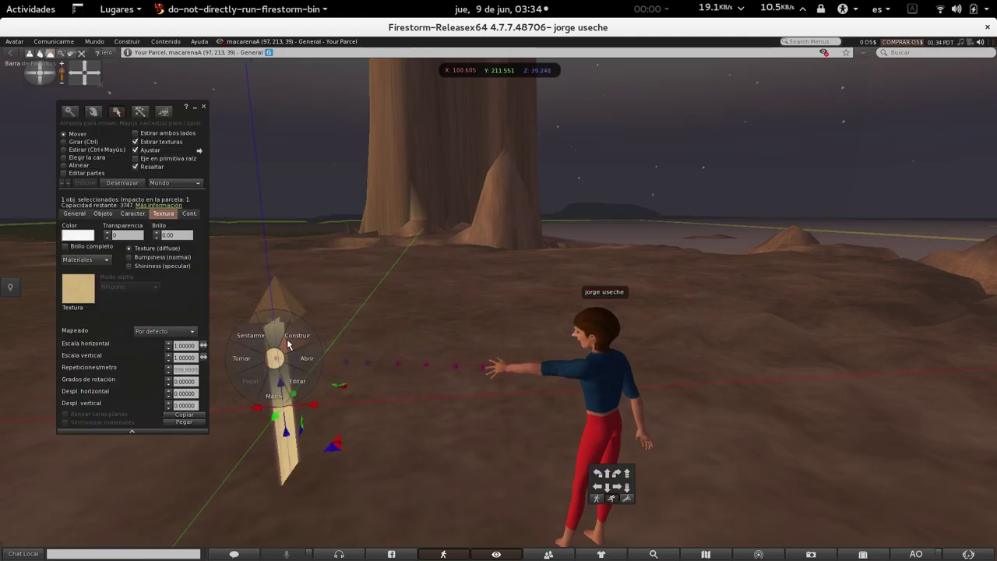
pyautogui.rightClick(274, 358)
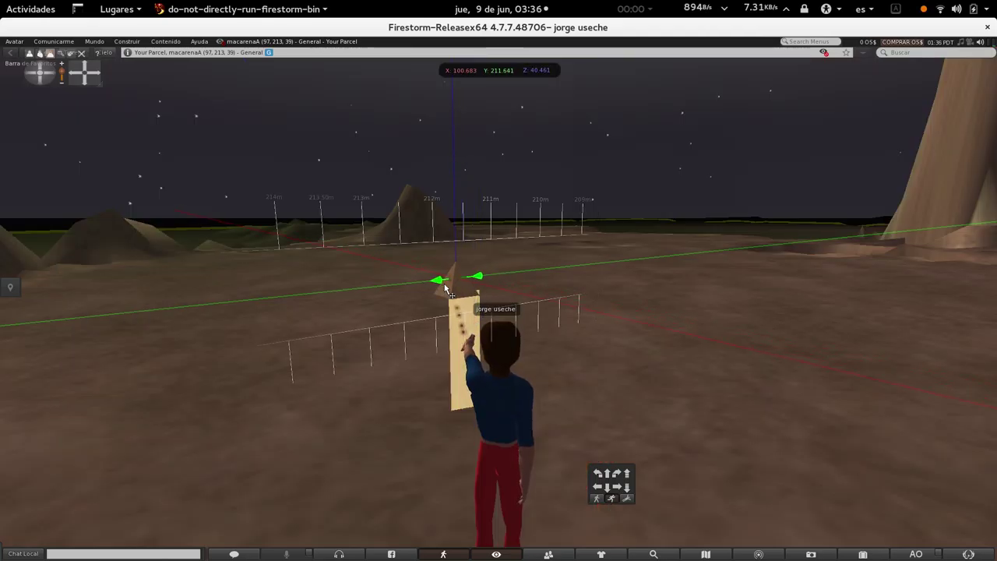
pyautogui.moveTo(446, 289); pyautogui.dragTo(477, 298)
pyautogui.hotkey('ctrl', 'shift')
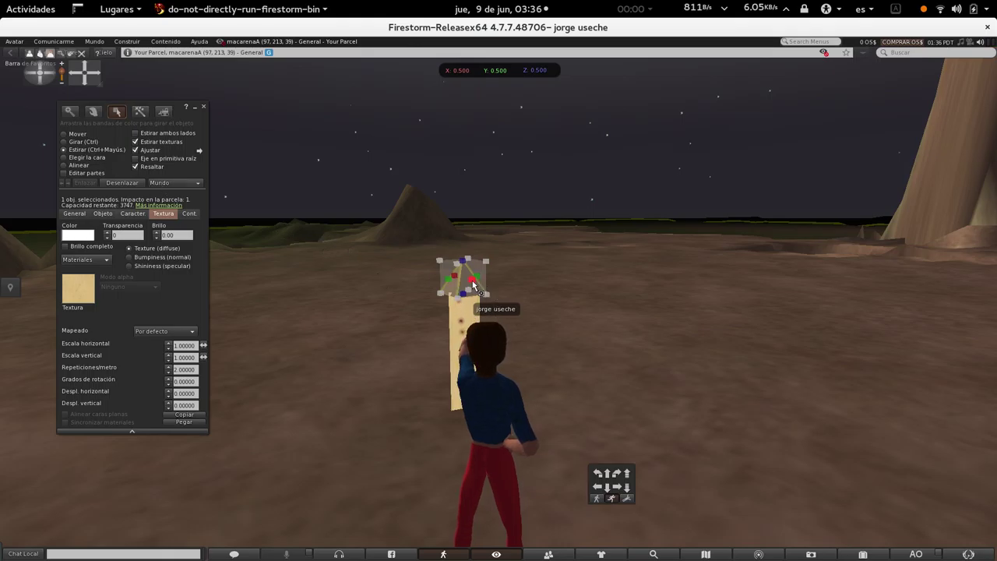
pyautogui.moveTo(473, 285); pyautogui.dragTo(546, 304)
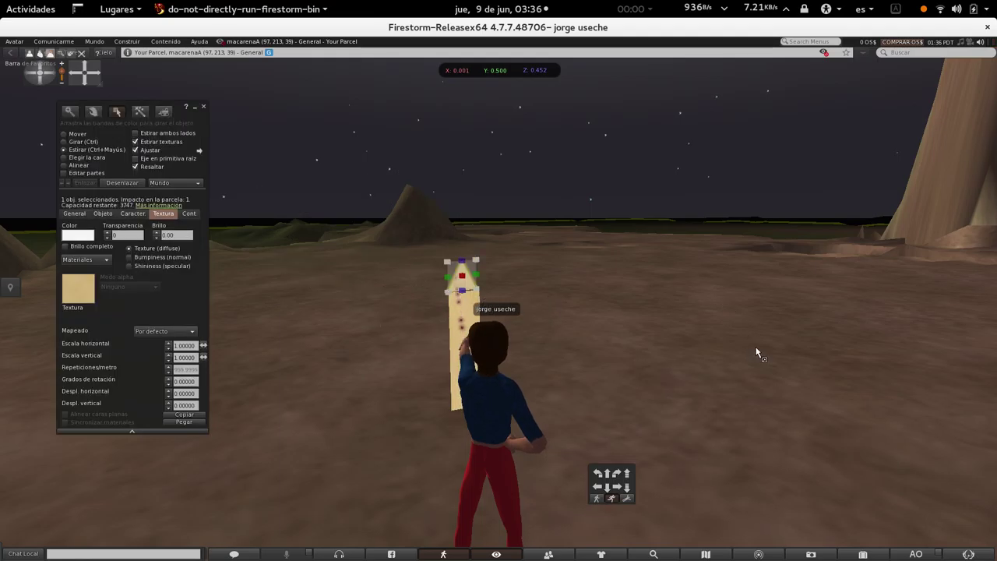
# Move the flattened pyramid into the panel's plane and down onto its top edge, to about X 100.599, Z 40.455
pyautogui.press('Left')
pyautogui.press('Left')
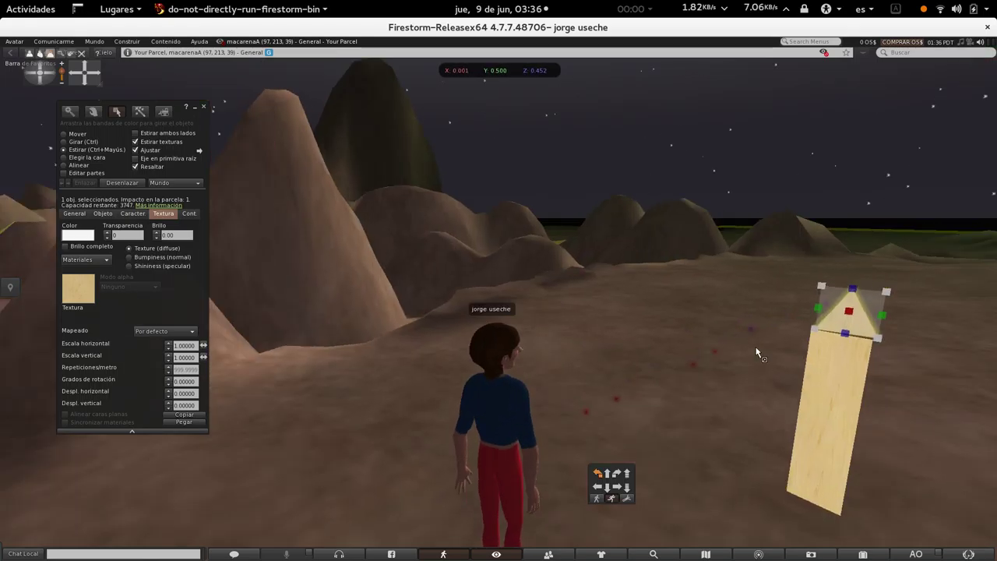
pyautogui.press('Right')
pyautogui.press('Right')
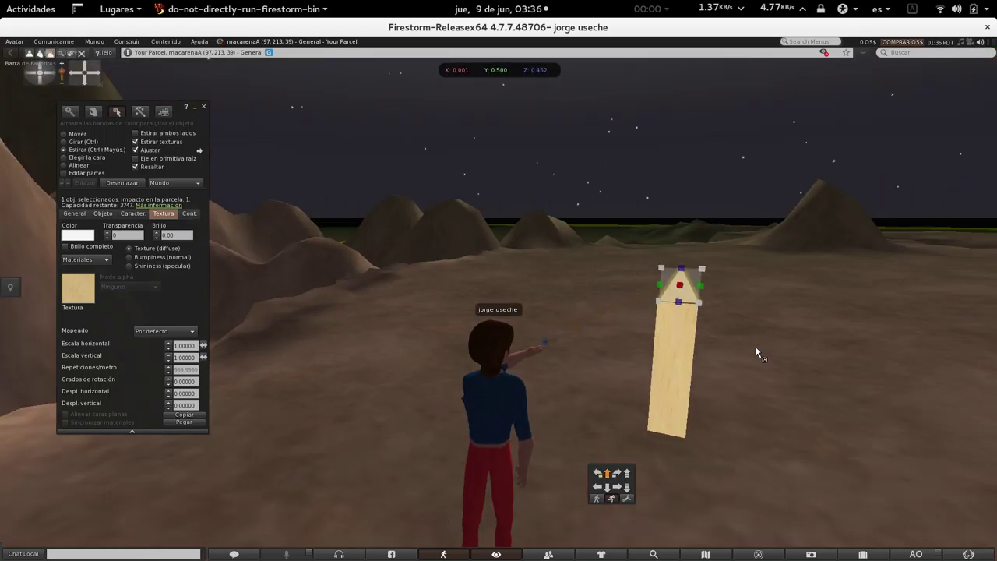
pyautogui.press('Up')
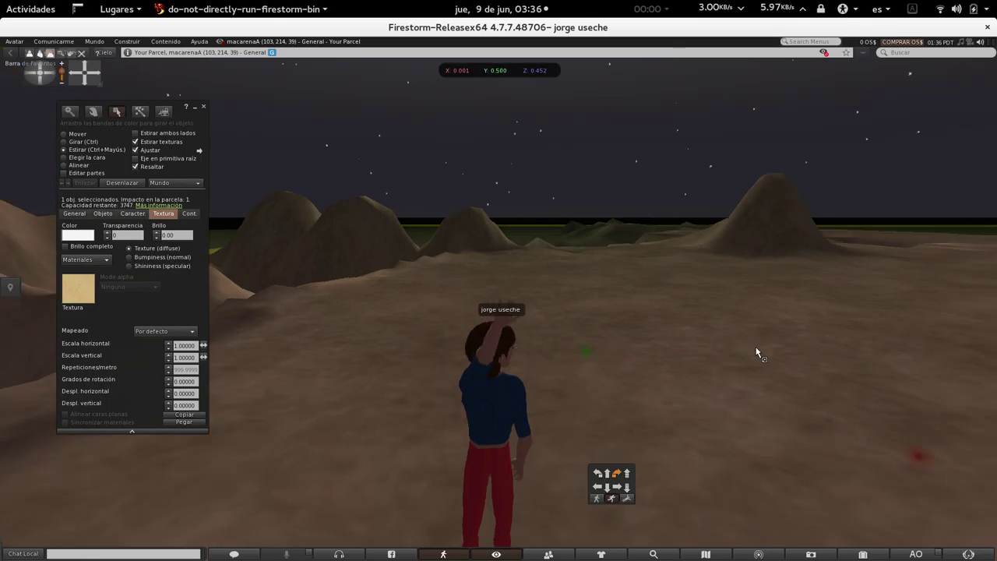
pyautogui.press('Right')
pyautogui.press('Left')
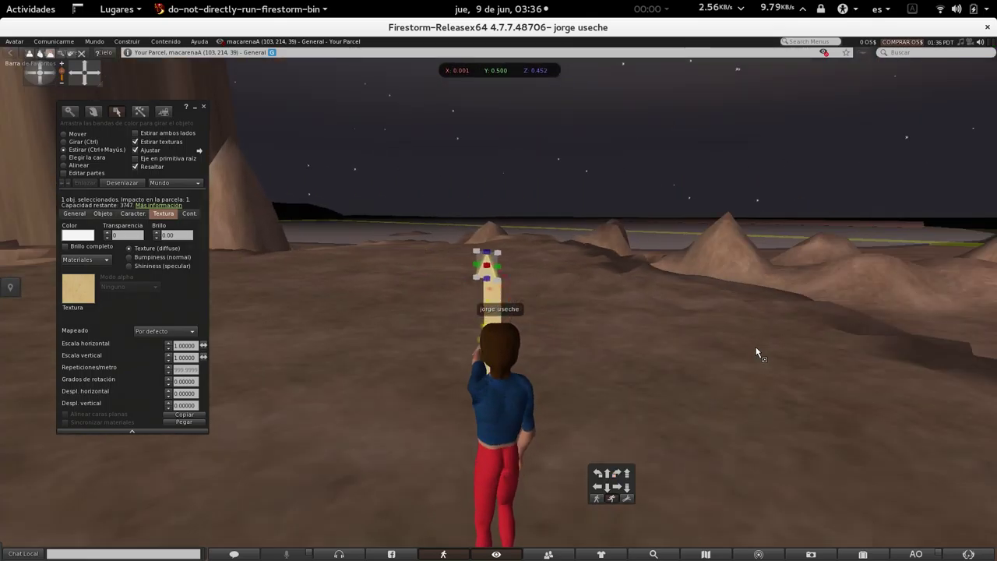
pyautogui.press('Left')
pyautogui.press('Left')
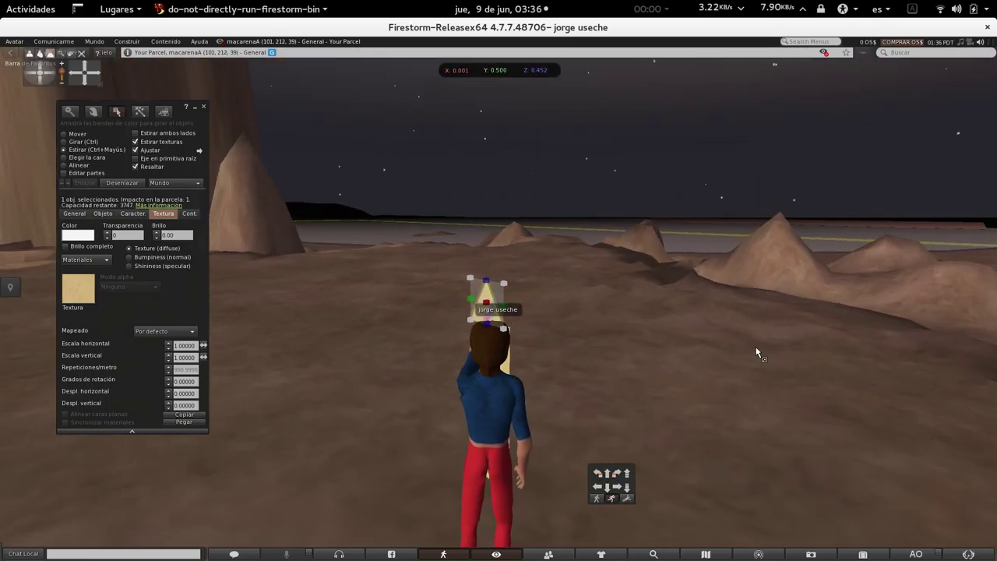
pyautogui.press('Left')
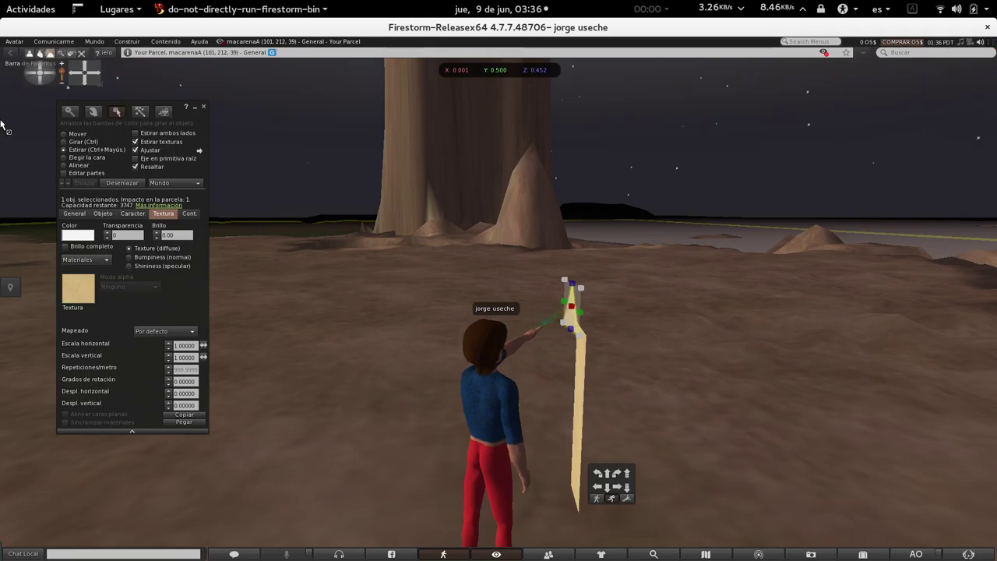
pyautogui.click(64, 134)
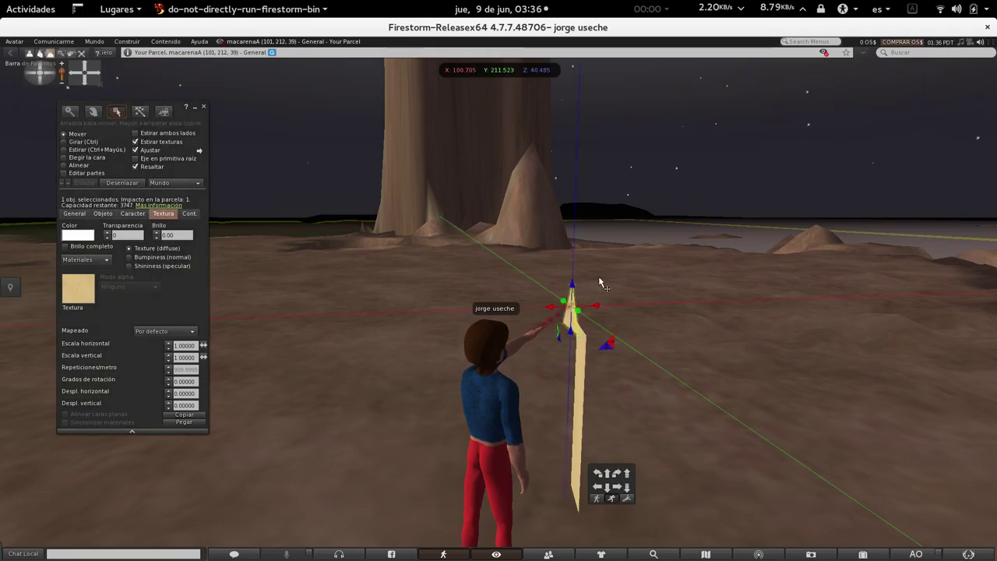
pyautogui.moveTo(601, 309); pyautogui.dragTo(585, 294)
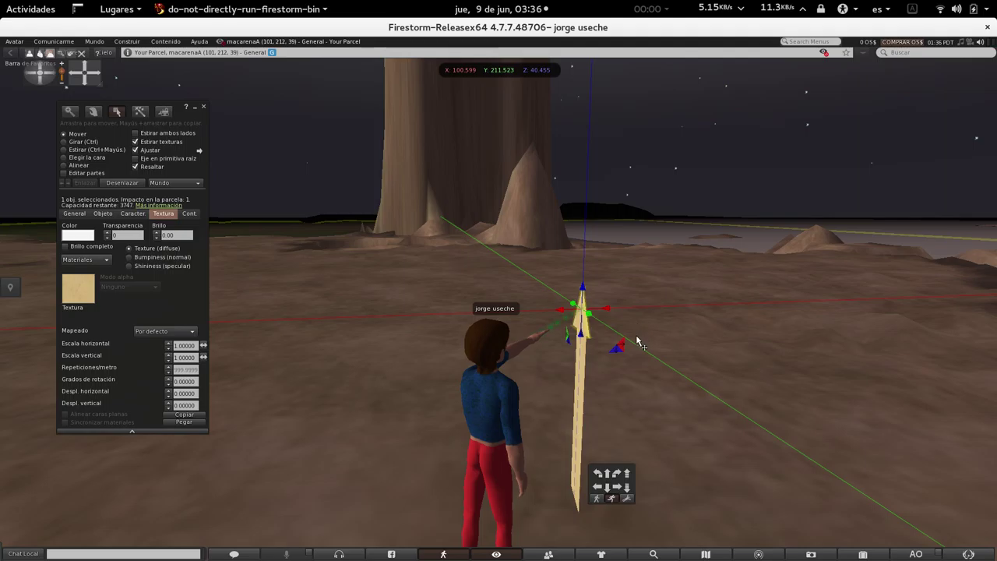
# Rotate the upright panel to about 6° around Z
pyautogui.rightClick(585, 389)
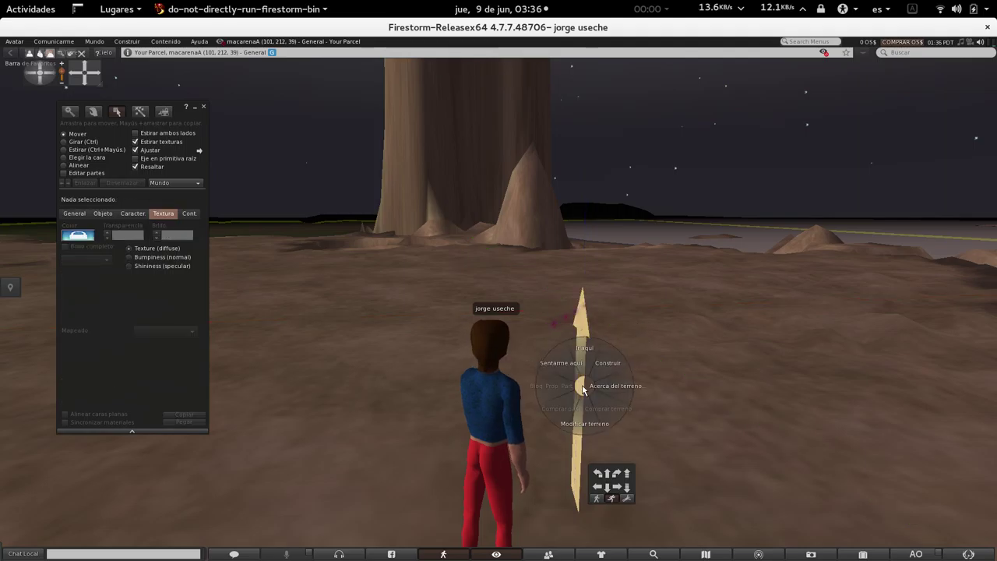
pyautogui.click(580, 394)
pyautogui.click(576, 393)
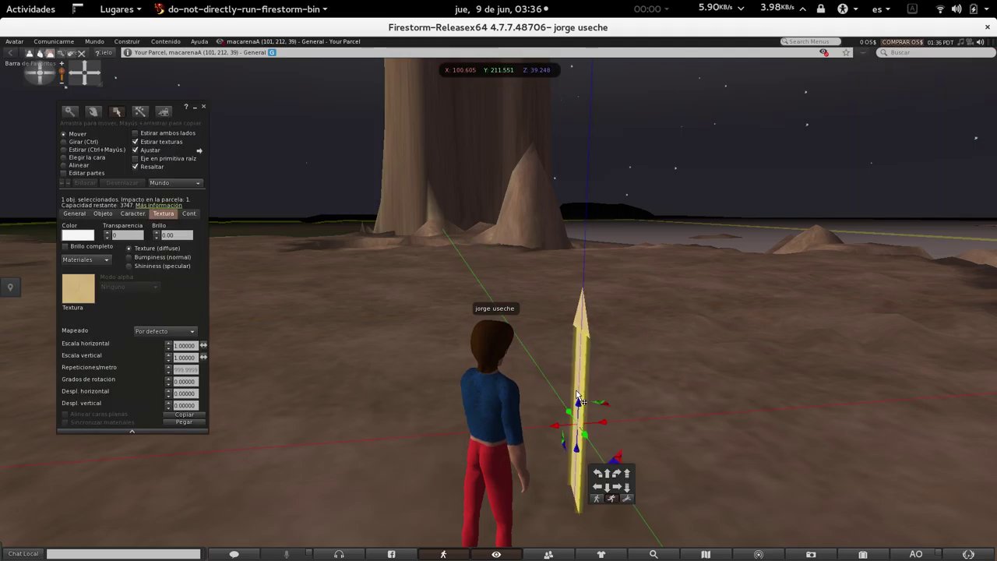
pyautogui.click(83, 145)
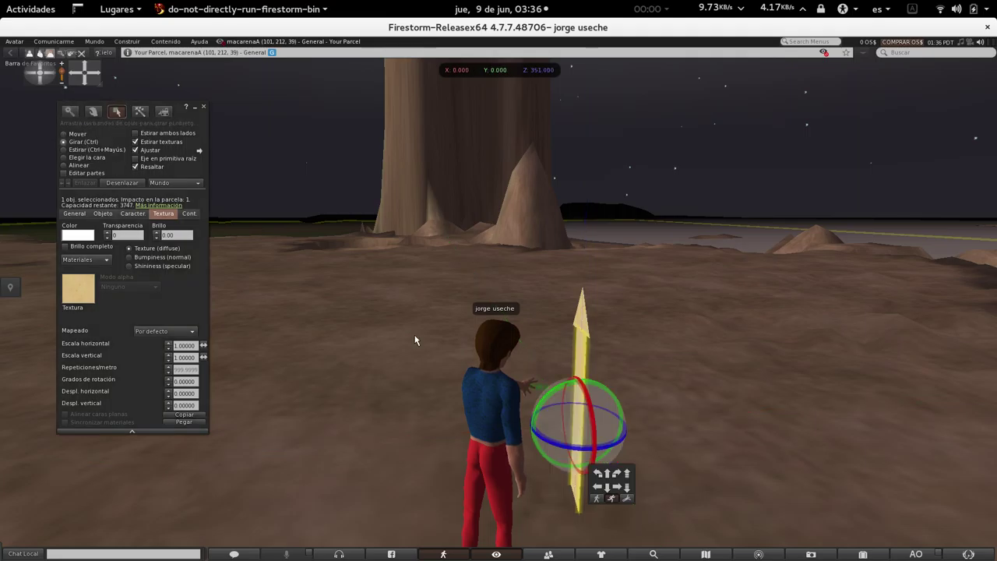
pyautogui.moveTo(615, 440); pyautogui.dragTo(621, 442)
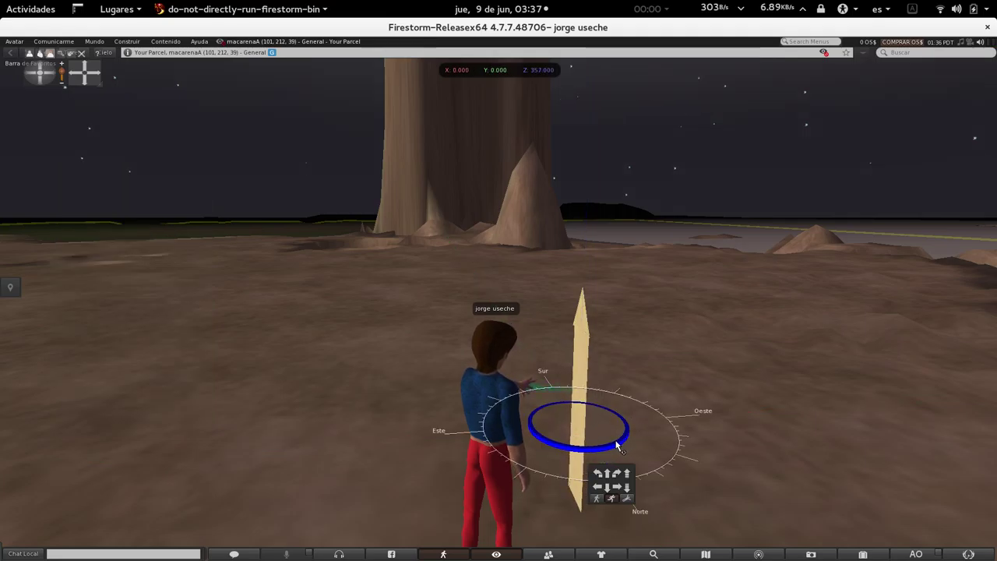
pyautogui.moveTo(621, 443); pyautogui.dragTo(621, 442)
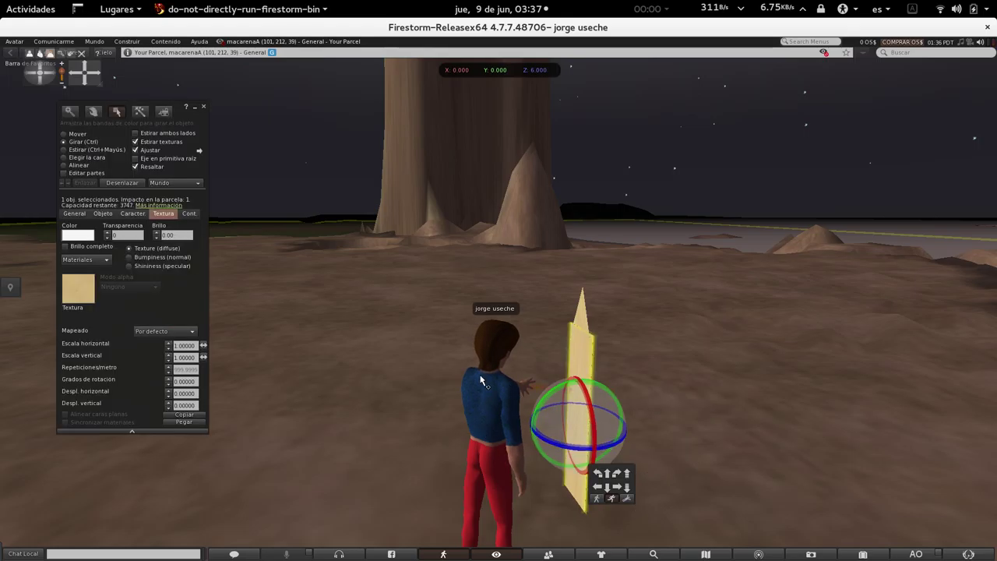
# Walk the avatar around the panel and pyramid to examine their alignment from several sides
pyautogui.press('Up')
pyautogui.press('Right')
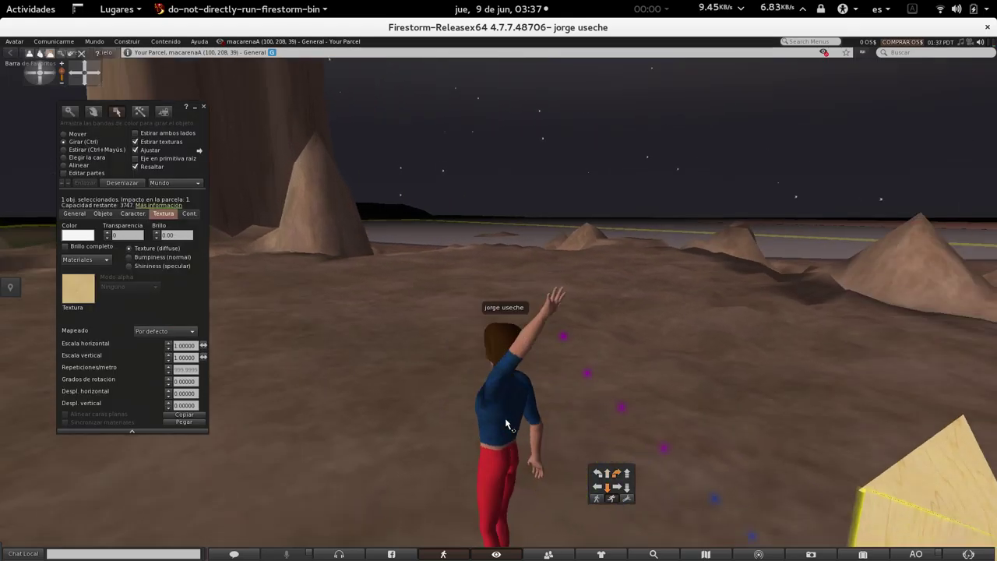
pyautogui.press('Down')
pyautogui.press('Left')
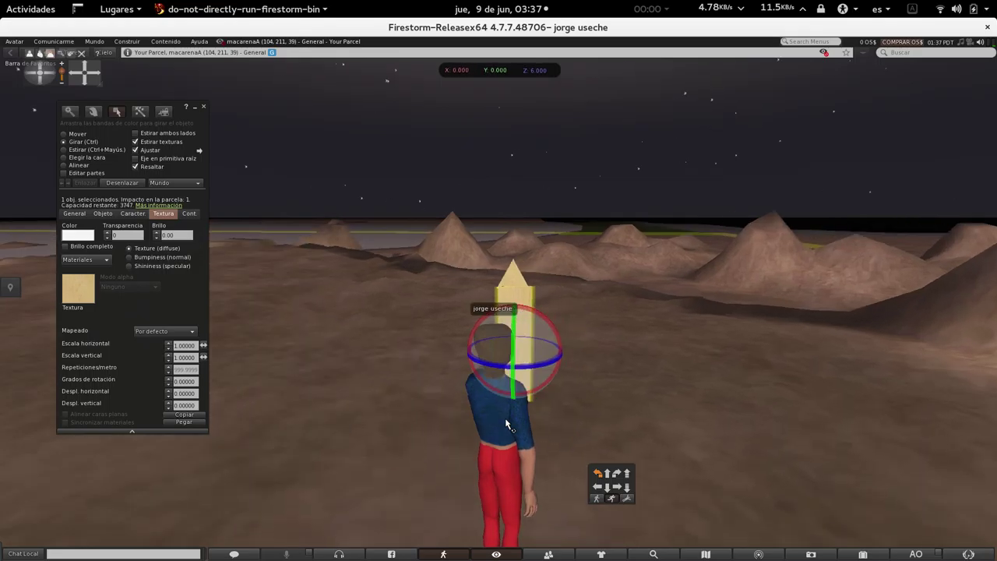
pyautogui.press('Up')
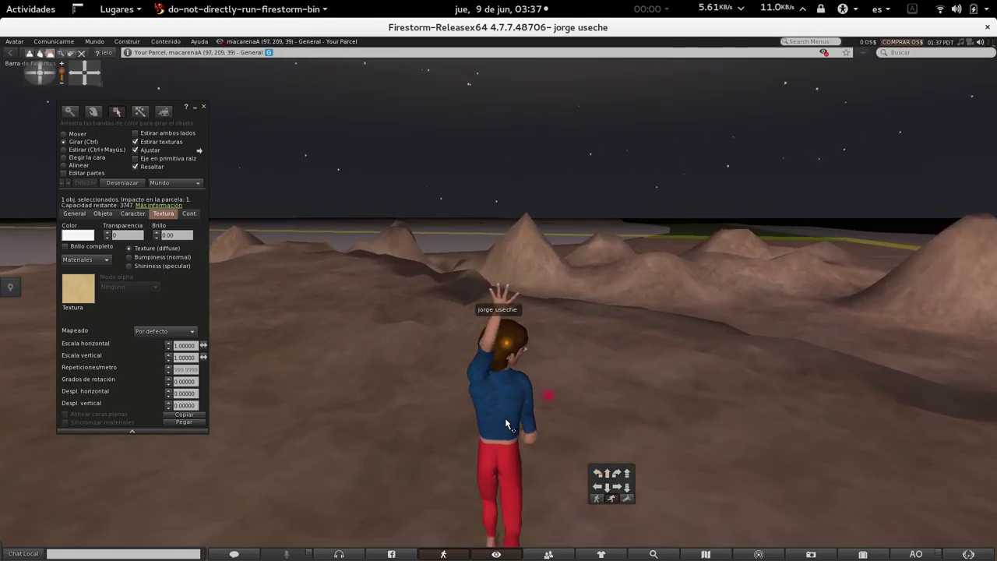
pyautogui.press('Right')
pyautogui.press('Right')
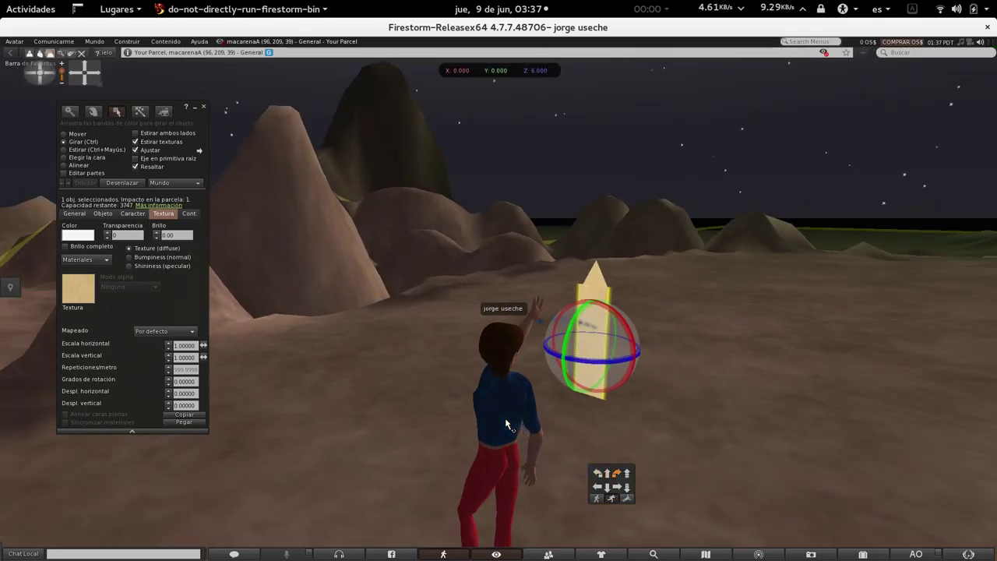
pyautogui.press('Left')
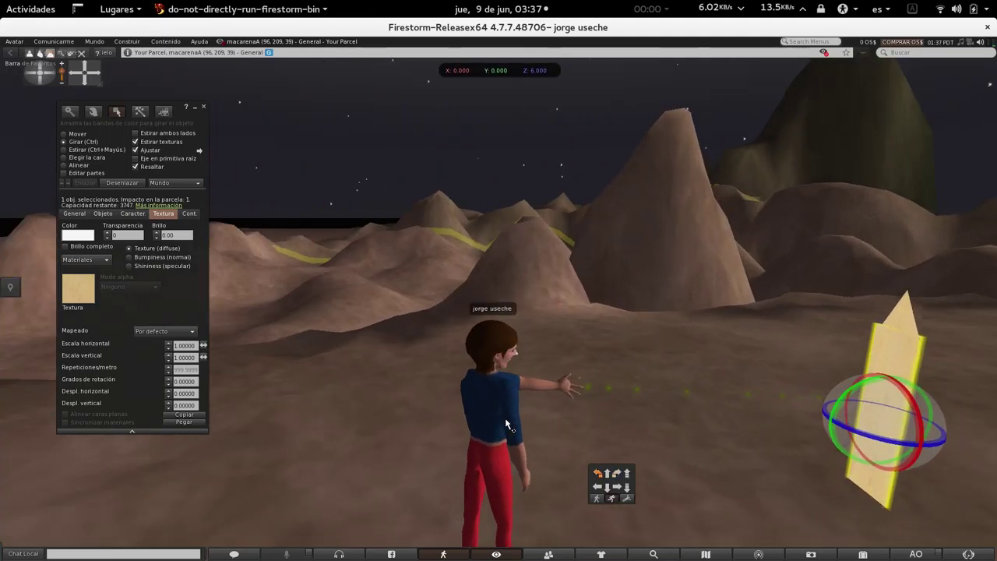
pyautogui.press('Right')
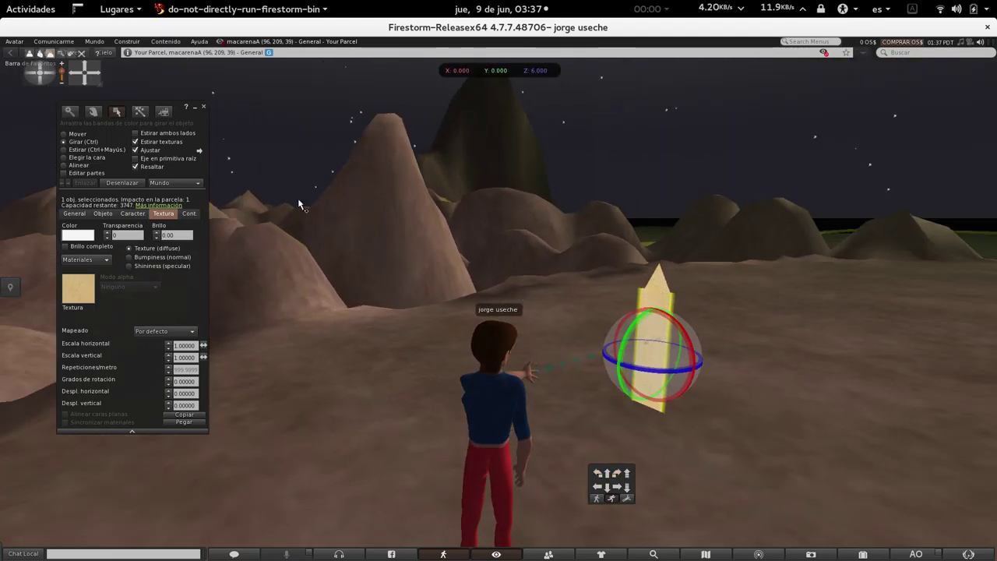
# Link the upright panel and the flattened pyramid into one object and raise it to about Z 41.057
pyautogui.click(72, 135)
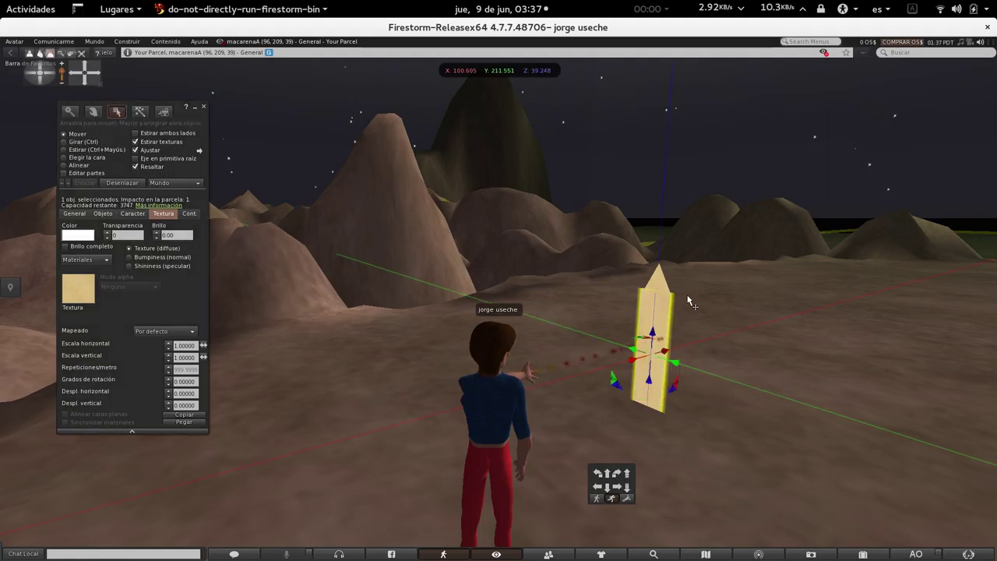
pyautogui.click(662, 282)
pyautogui.keyDown('shift'); pyautogui.click(659, 326); pyautogui.keyUp('shift')
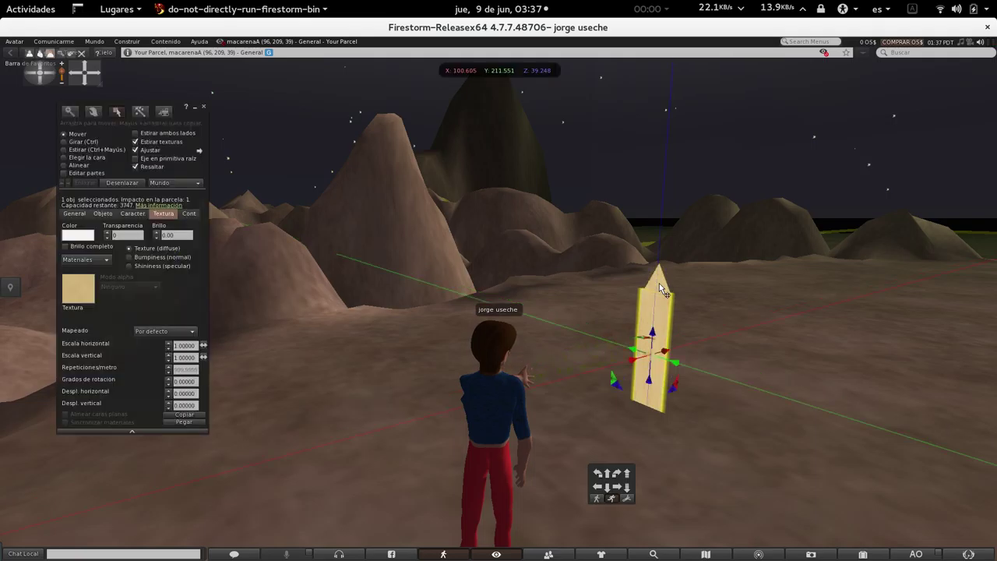
pyautogui.moveTo(659, 283); pyautogui.dragTo(656, 288)
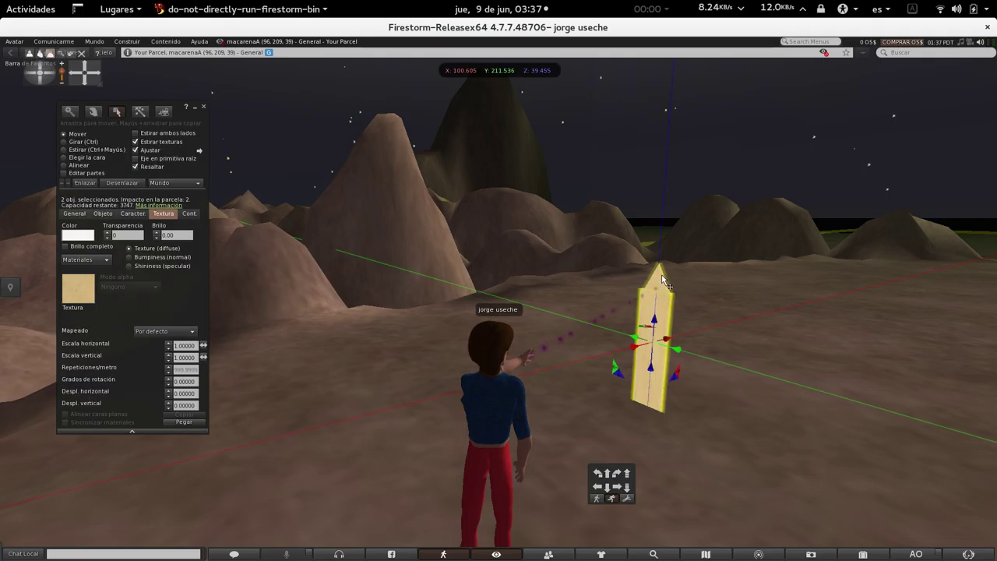
pyautogui.click(86, 186)
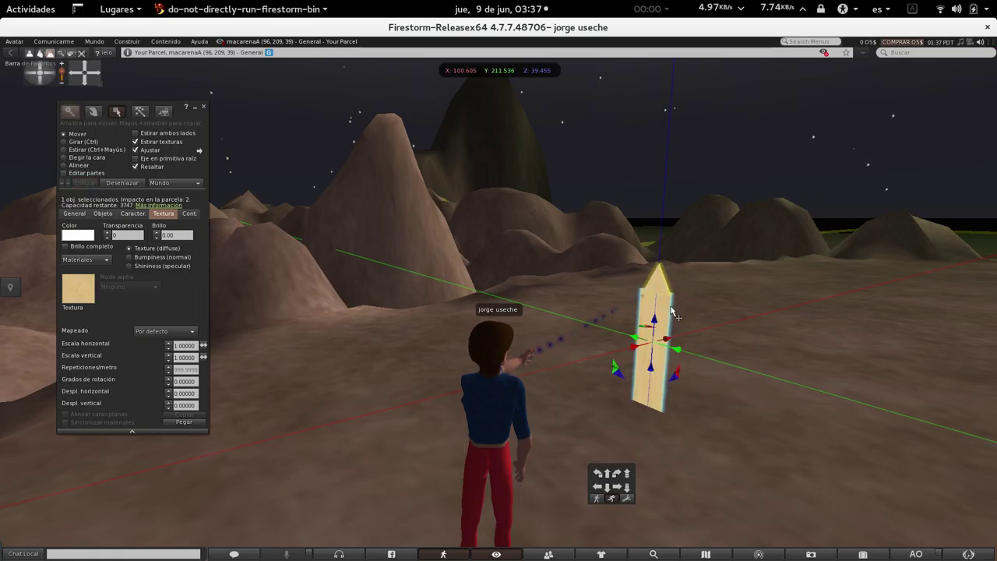
pyautogui.moveTo(654, 319); pyautogui.dragTo(656, 225)
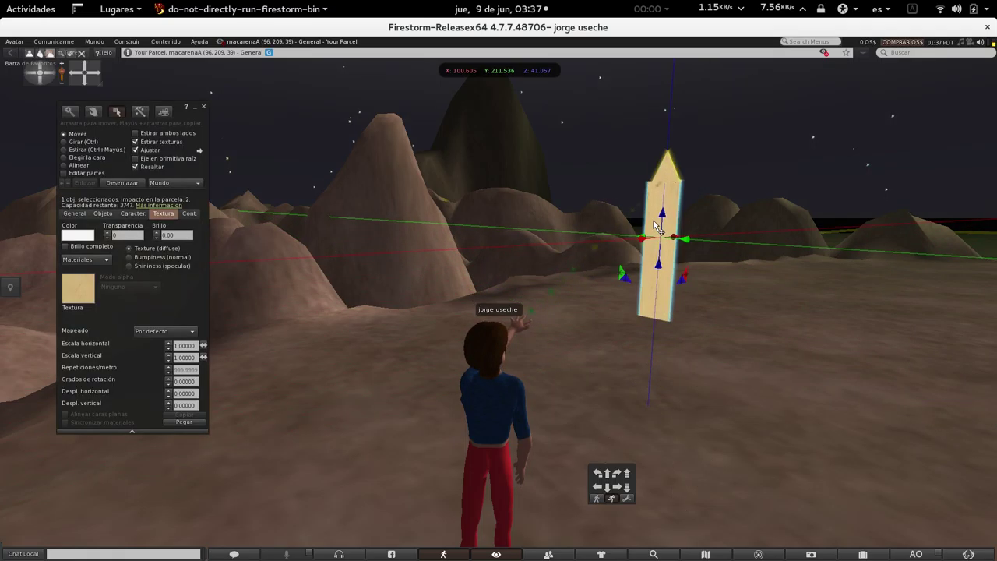
# Create a cylinder on the ground beneath the raised panel and move it along X to about 101.366
pyautogui.click(140, 113)
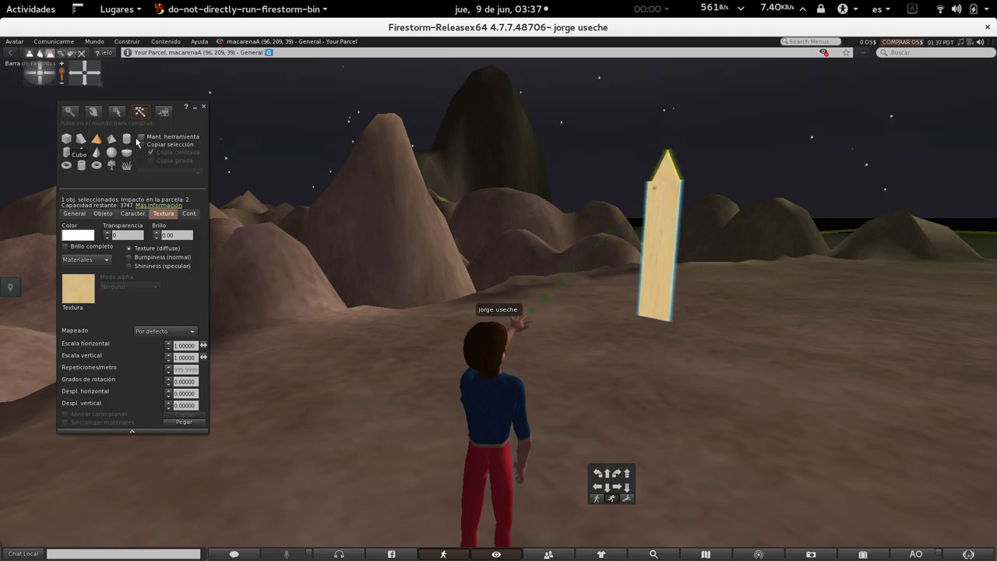
pyautogui.click(651, 341)
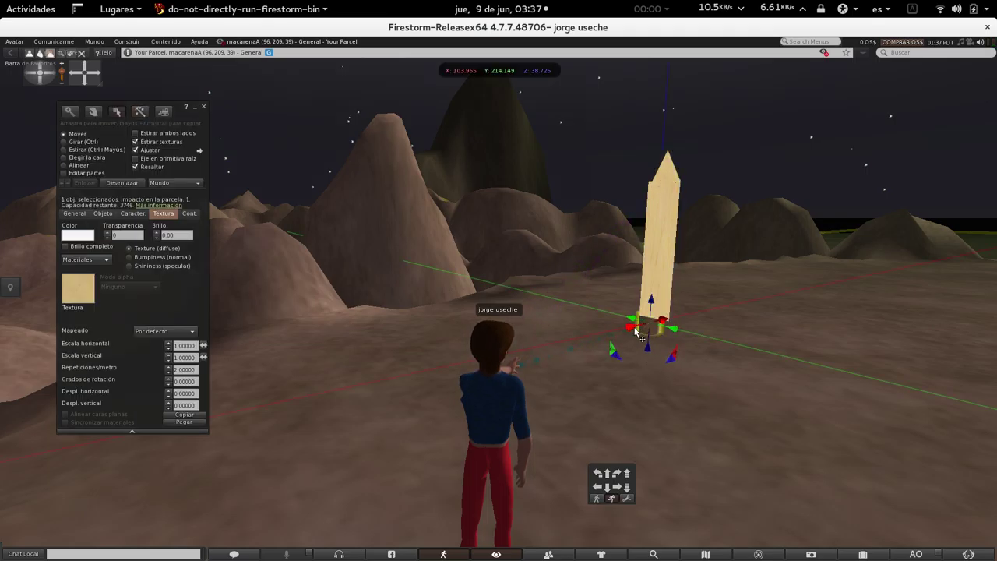
pyautogui.moveTo(637, 333); pyautogui.dragTo(557, 387)
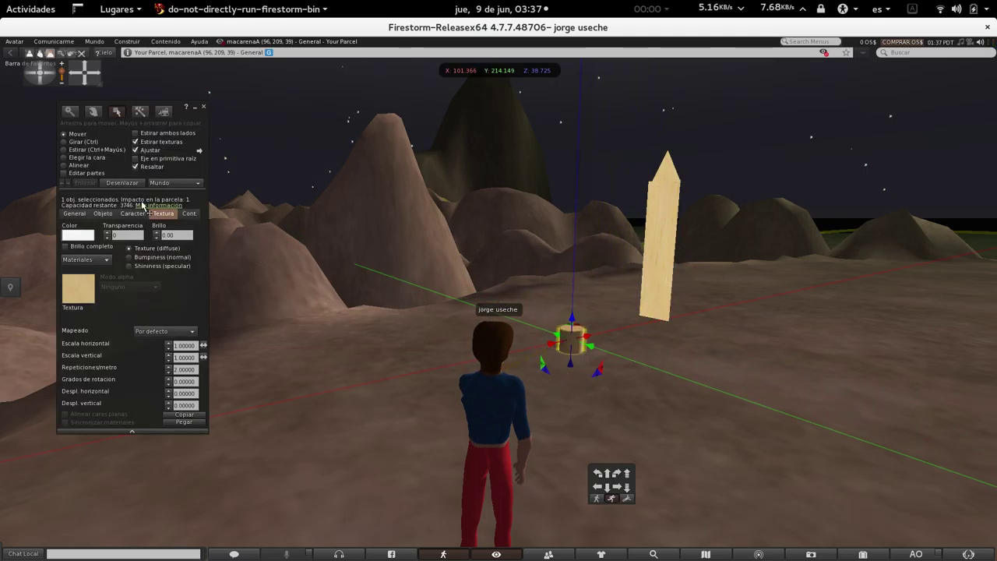
# Stretch the cylinder into a flat disc of about 1.120 in X, 1.132 in Y and 0.001 in Z
pyautogui.click(88, 150)
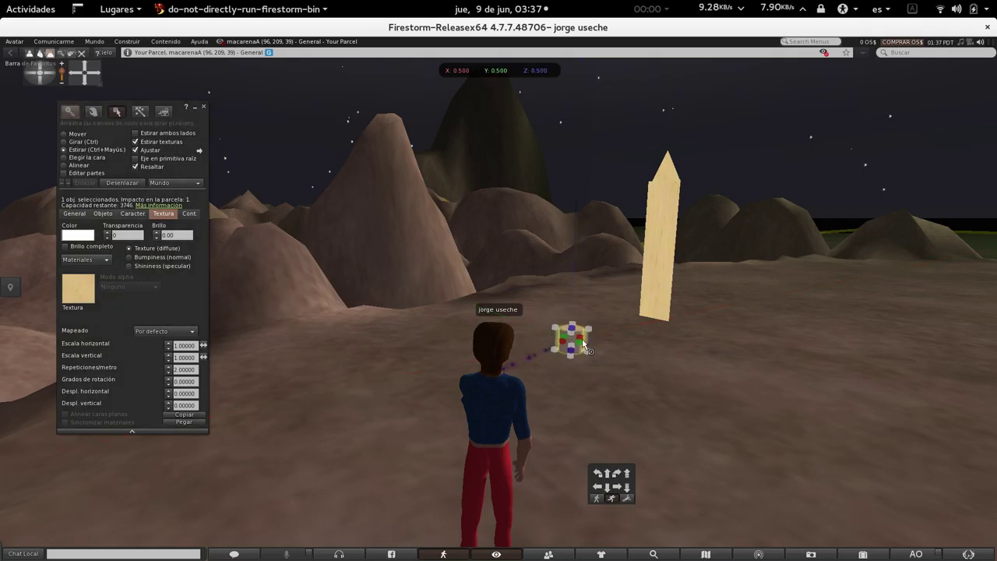
pyautogui.moveTo(583, 346)
pyautogui.mouseDown()
pyautogui.moveTo(578, 340)
pyautogui.moveTo(613, 360)
pyautogui.moveTo(600, 353)
pyautogui.mouseUp()
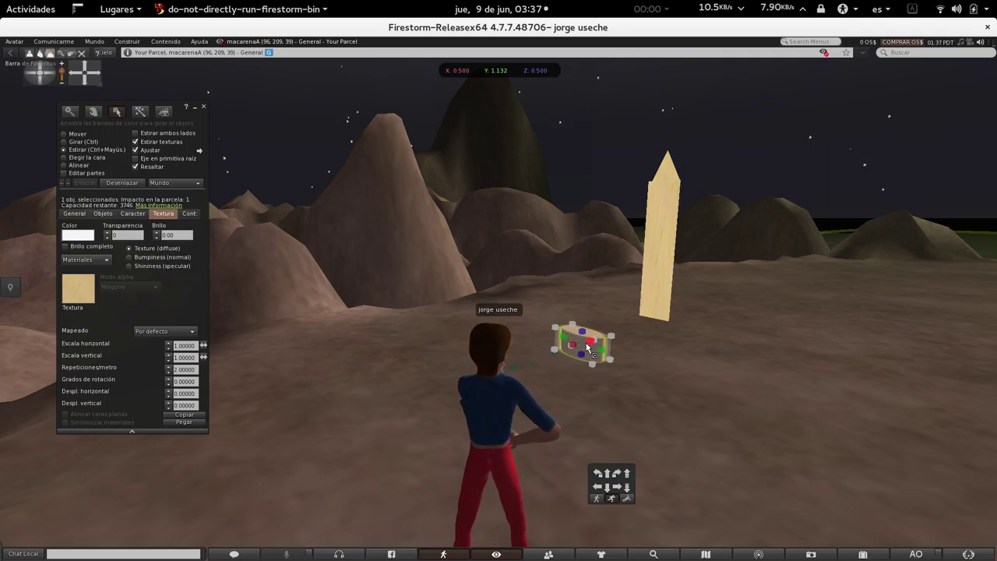
pyautogui.moveTo(590, 343)
pyautogui.mouseDown()
pyautogui.moveTo(612, 339)
pyautogui.moveTo(610, 352)
pyautogui.moveTo(595, 339)
pyautogui.moveTo(596, 359)
pyautogui.mouseUp()
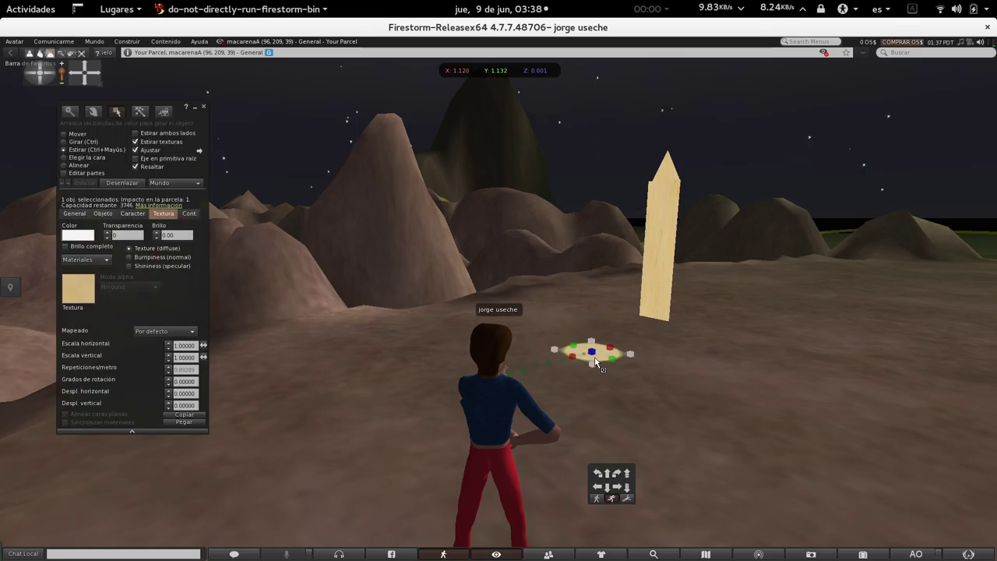
pyautogui.click(615, 363)
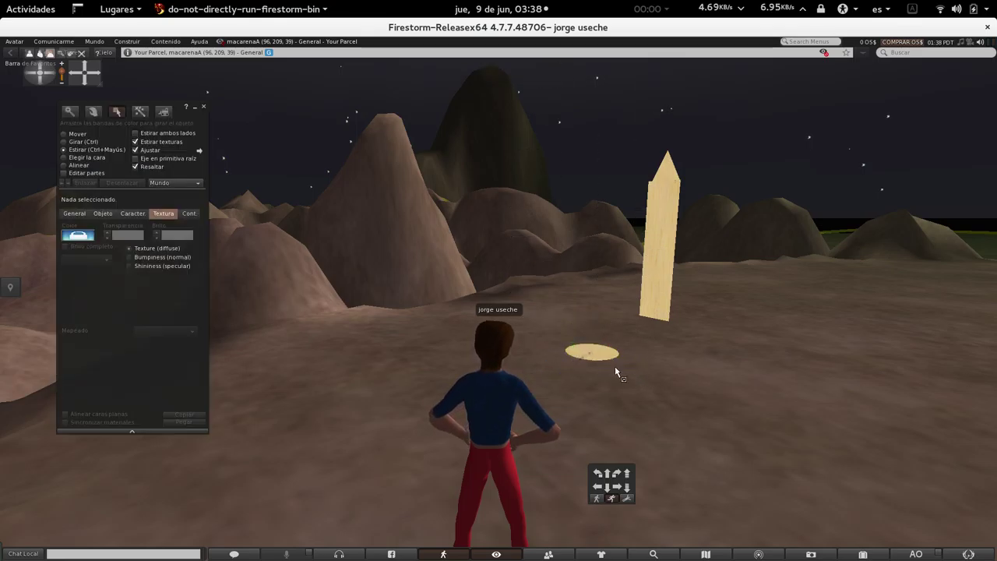
pyautogui.click(610, 361)
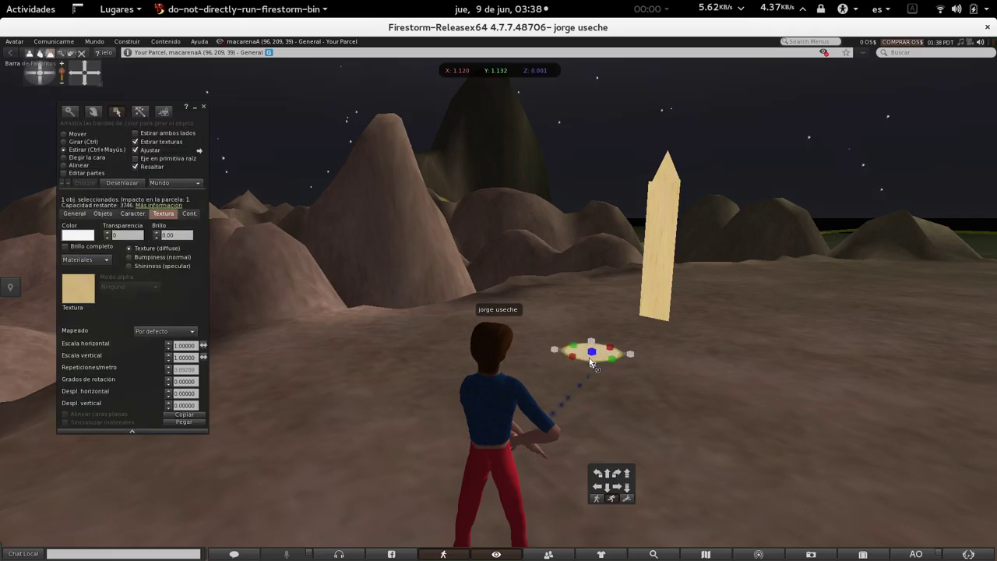
# Move the disc towards the panel's lower end, to about X 101.607, Y 211.794, Z 39.501
pyautogui.click(64, 134)
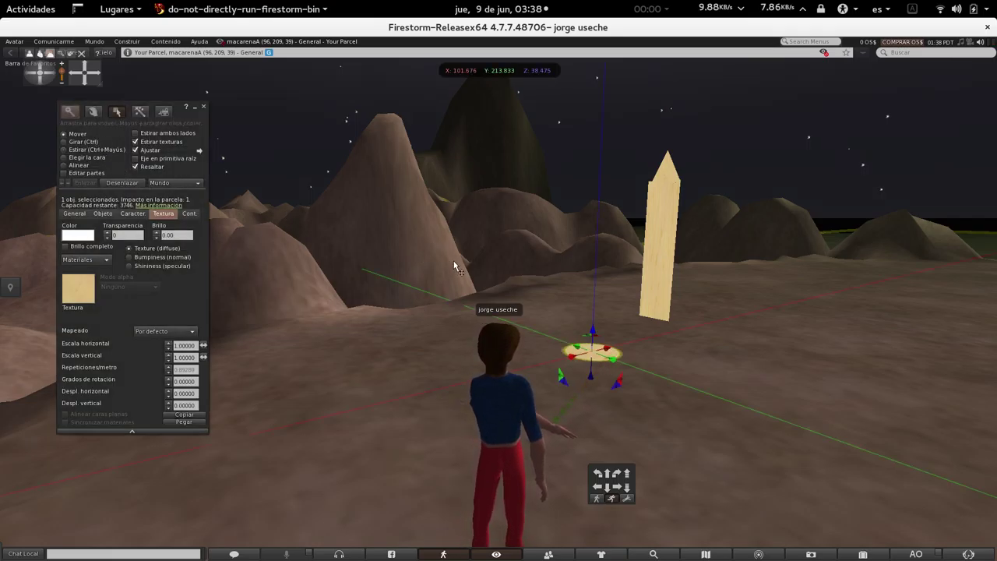
pyautogui.moveTo(612, 366); pyautogui.dragTo(667, 387)
pyautogui.moveTo(650, 354); pyautogui.dragTo(669, 320)
pyautogui.press('Right')
pyautogui.press('Right')
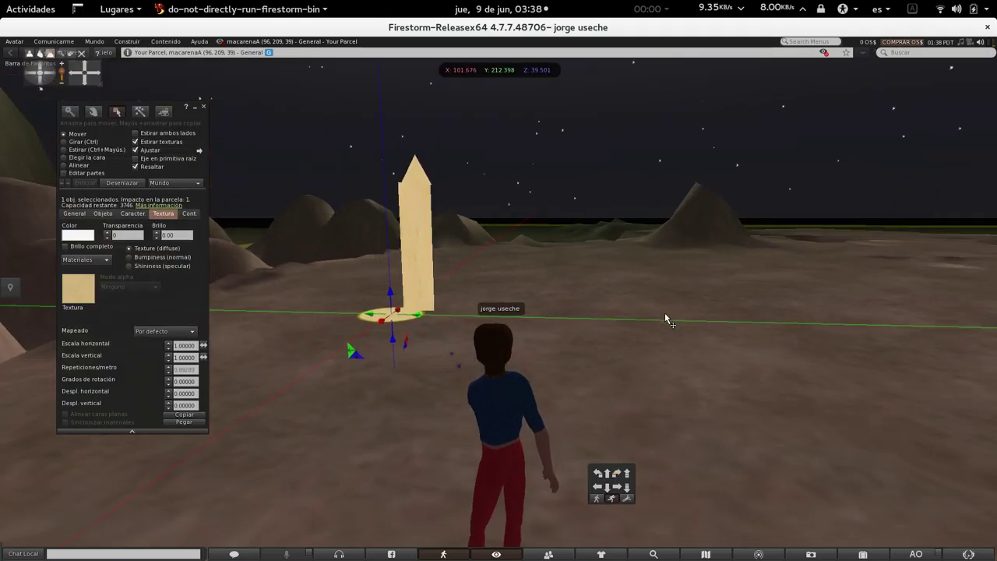
pyautogui.moveTo(427, 314); pyautogui.dragTo(411, 336)
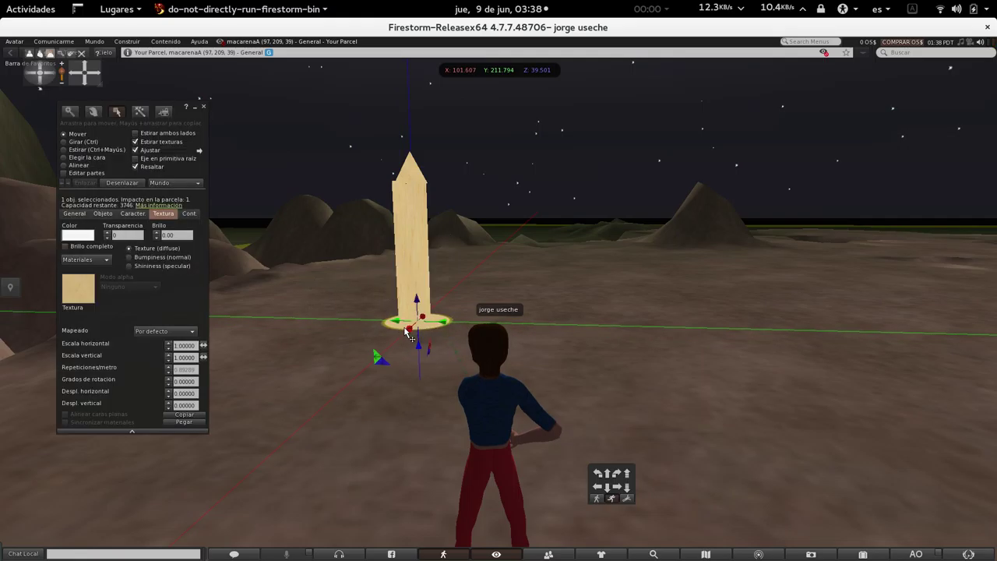
# Walk the avatar around to the disc's other side and move the build window clear of the disc
pyautogui.press('Up')
pyautogui.press('Left')
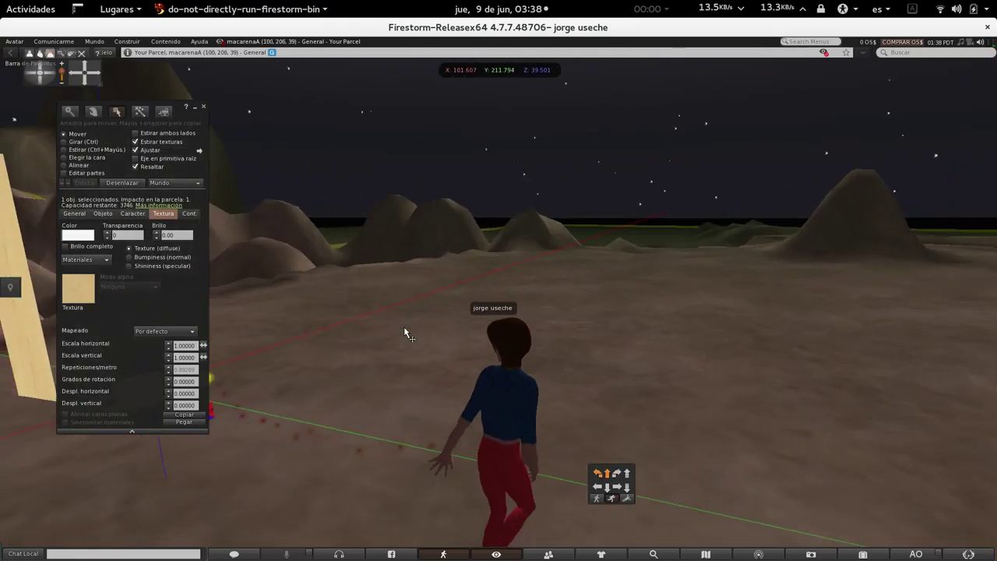
pyautogui.press('Up')
pyautogui.press('Left')
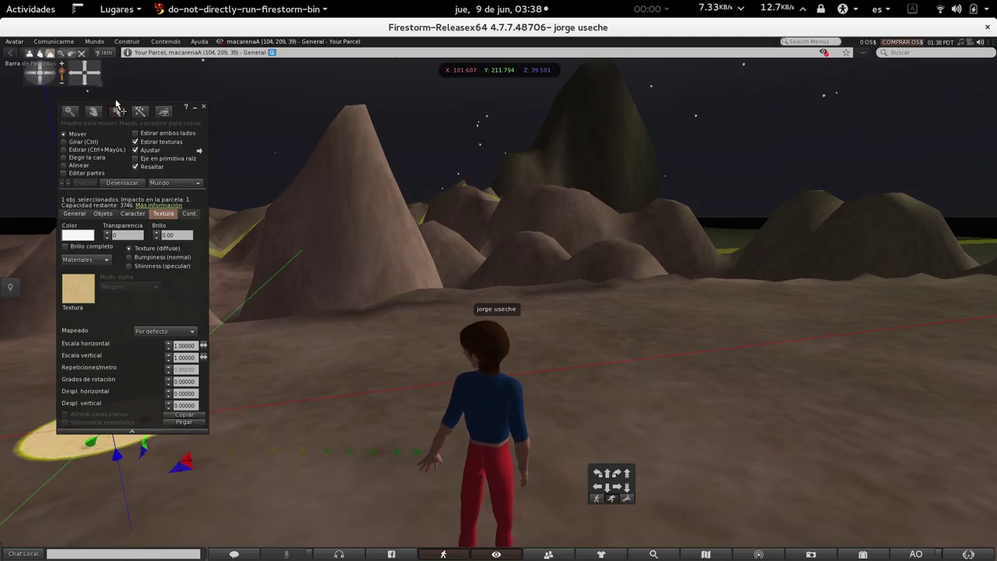
pyautogui.moveTo(115, 100); pyautogui.dragTo(555, 135)
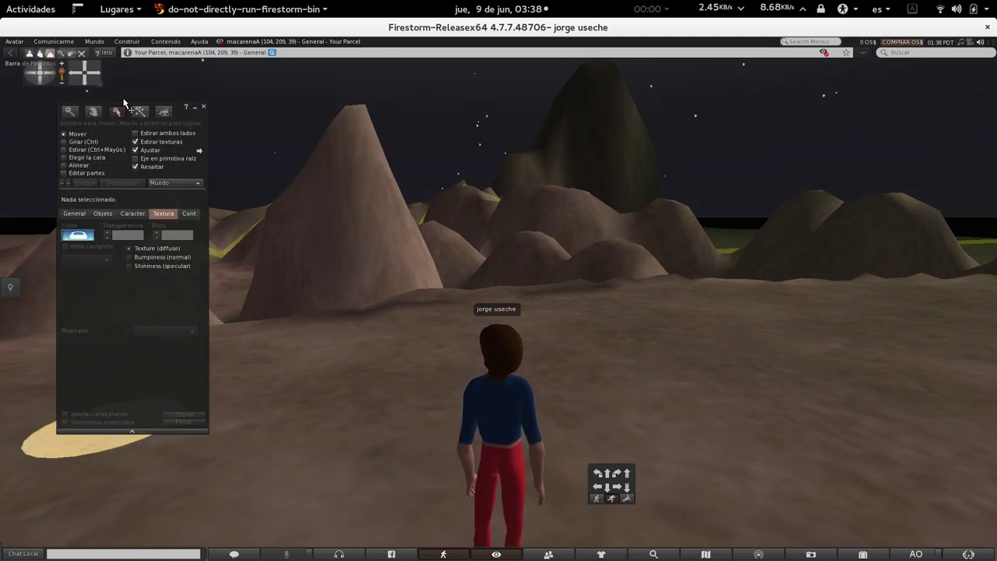
pyautogui.moveTo(126, 104); pyautogui.dragTo(697, 151)
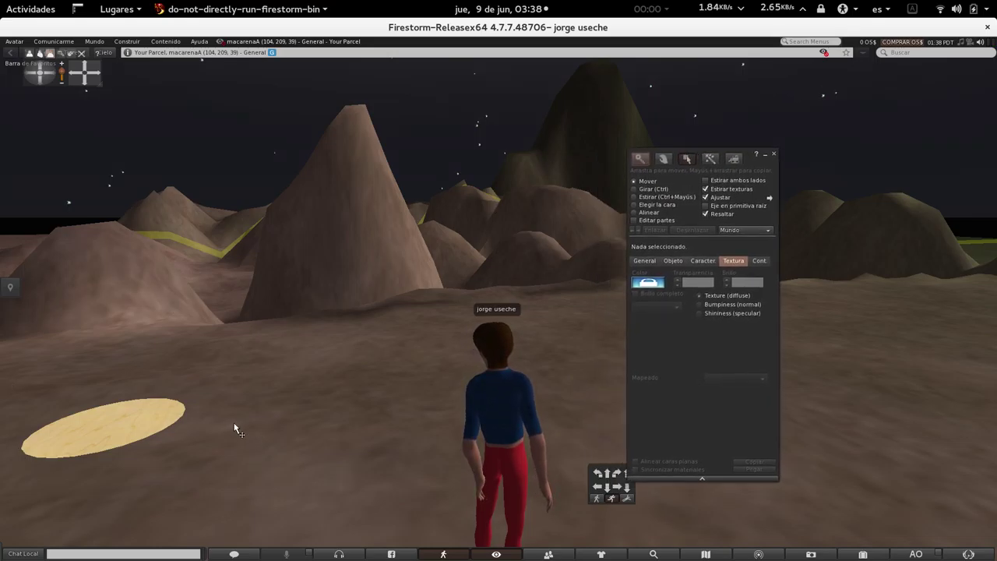
# Reselect the disc and move it closer to the panel's base, to about X 100.167, Y 211.948, Z 39.690
pyautogui.rightClick(99, 424)
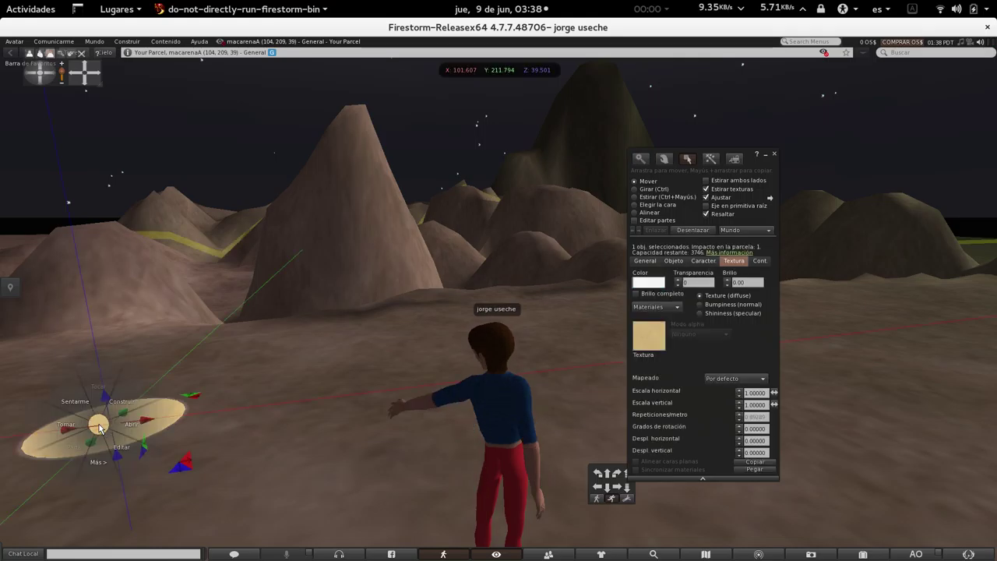
pyautogui.click(167, 422)
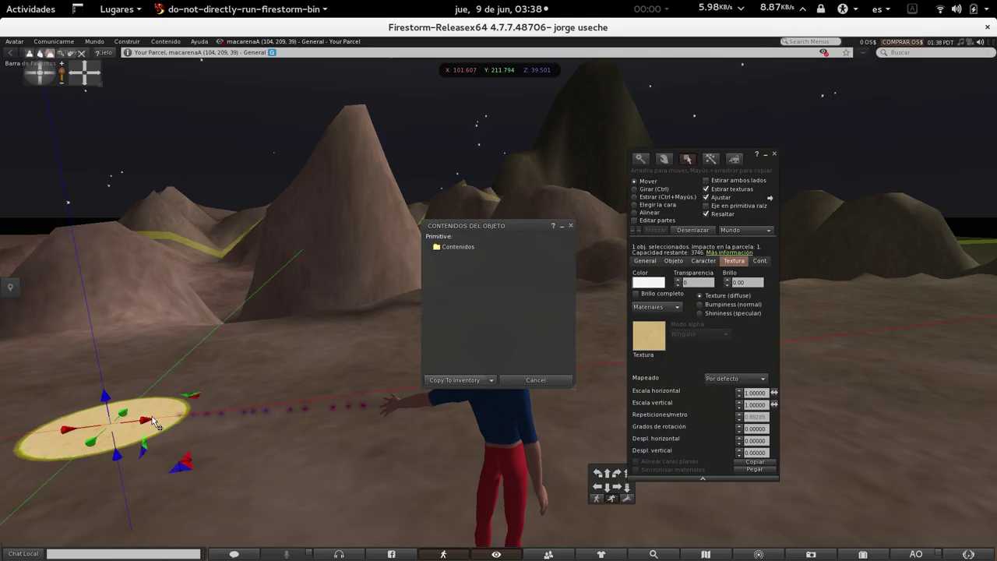
pyautogui.moveTo(144, 421); pyautogui.dragTo(77, 423)
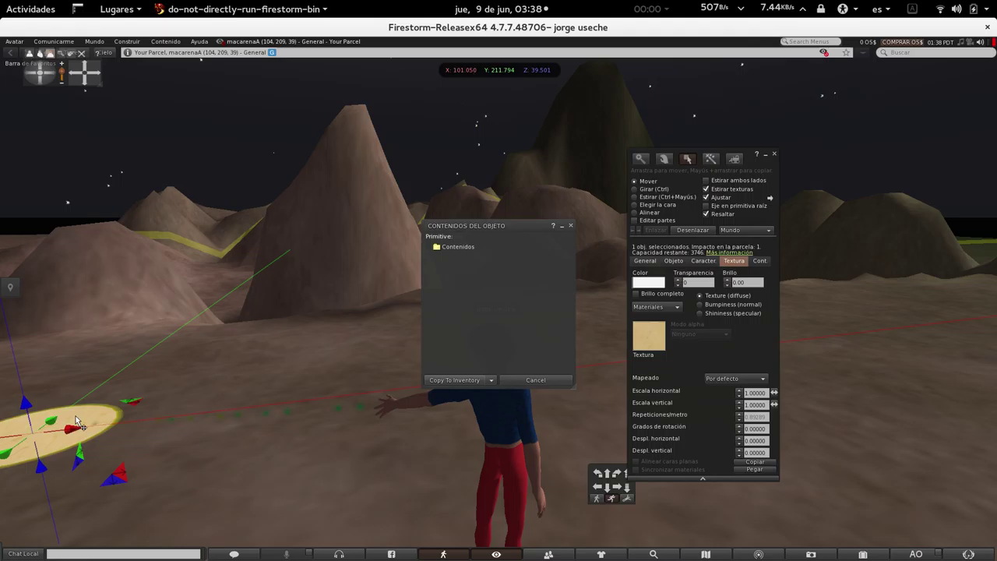
pyautogui.click(569, 226)
pyautogui.press('Right')
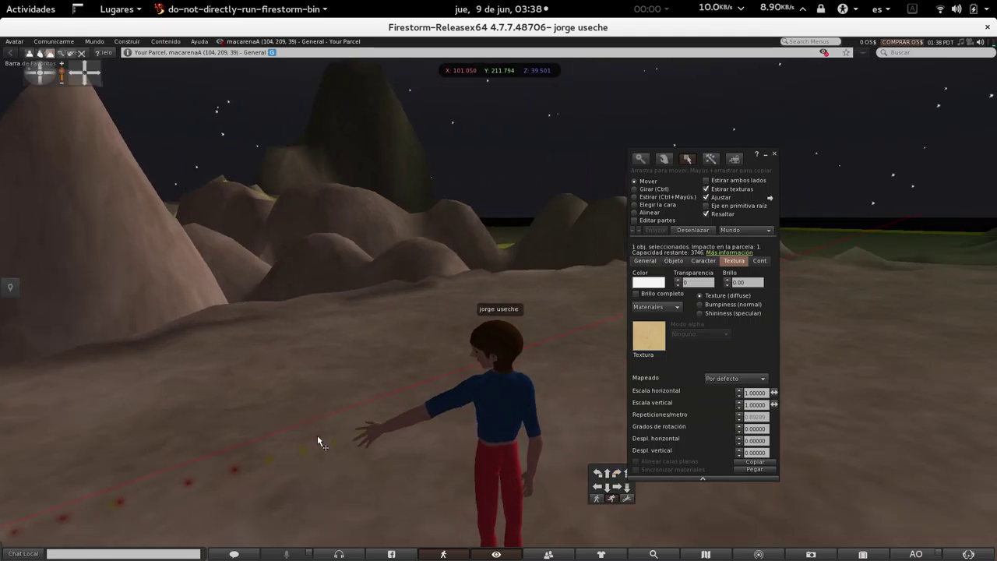
pyautogui.press('Left')
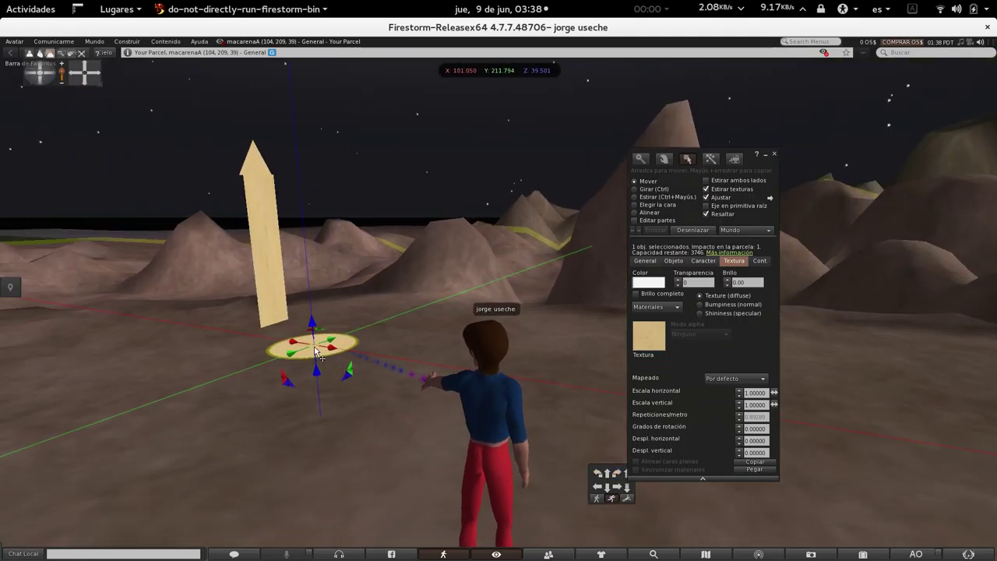
pyautogui.moveTo(337, 355); pyautogui.dragTo(301, 325)
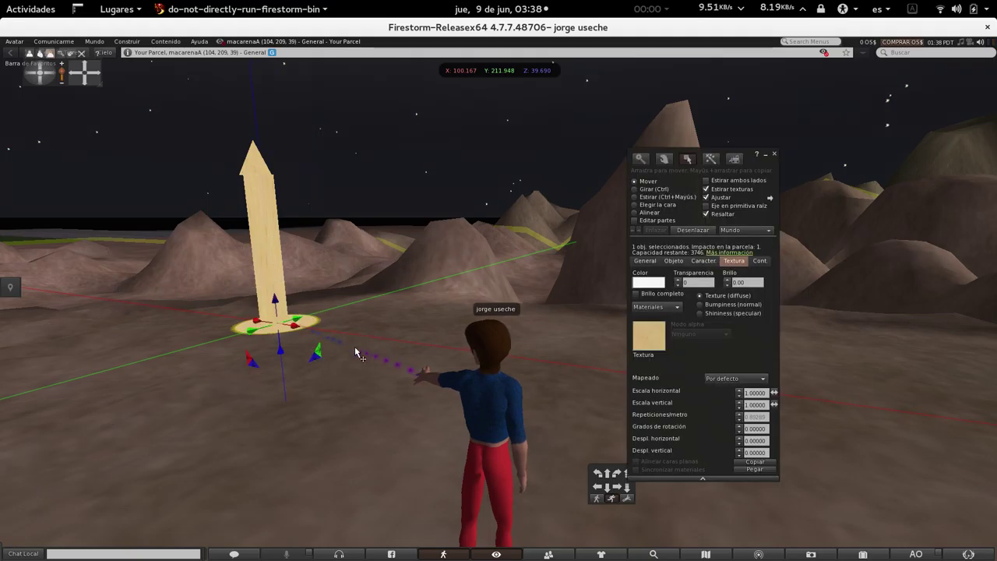
# Walk around the disc and shift it along Y to about 211.271, towards the panel's base
pyautogui.press('Up')
pyautogui.press('Right')
pyautogui.press('Left')
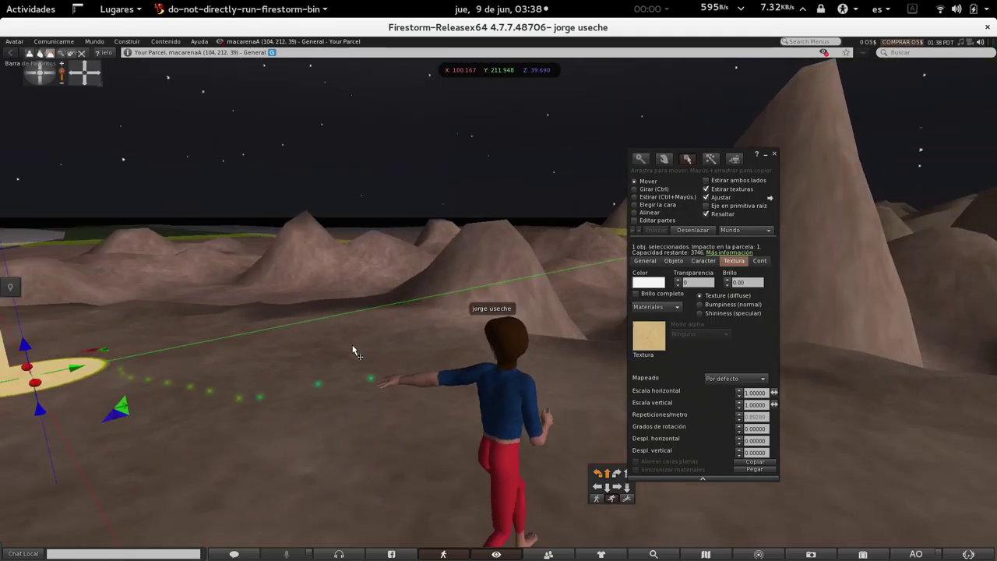
pyautogui.press('Right')
pyautogui.press('Down')
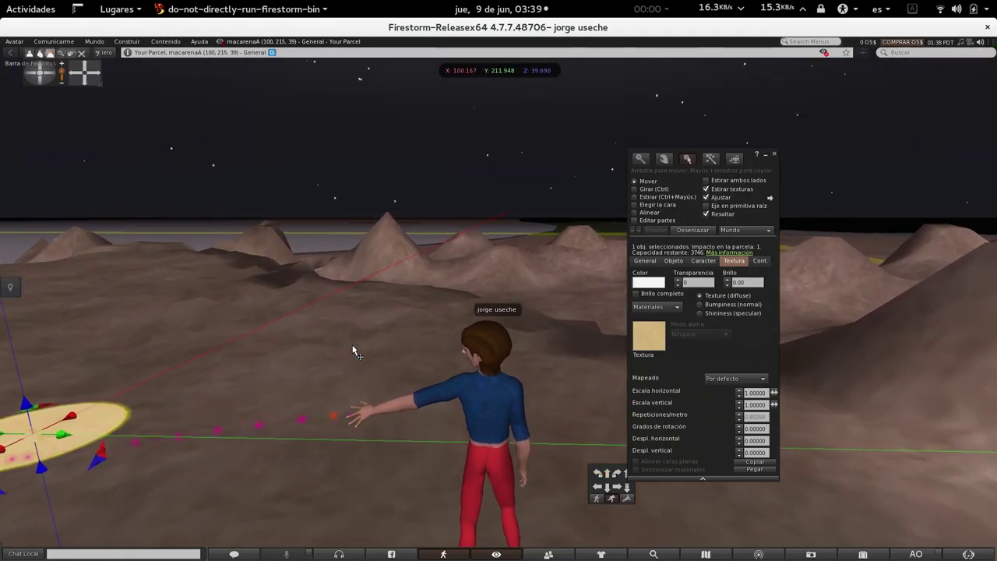
pyautogui.press('Left')
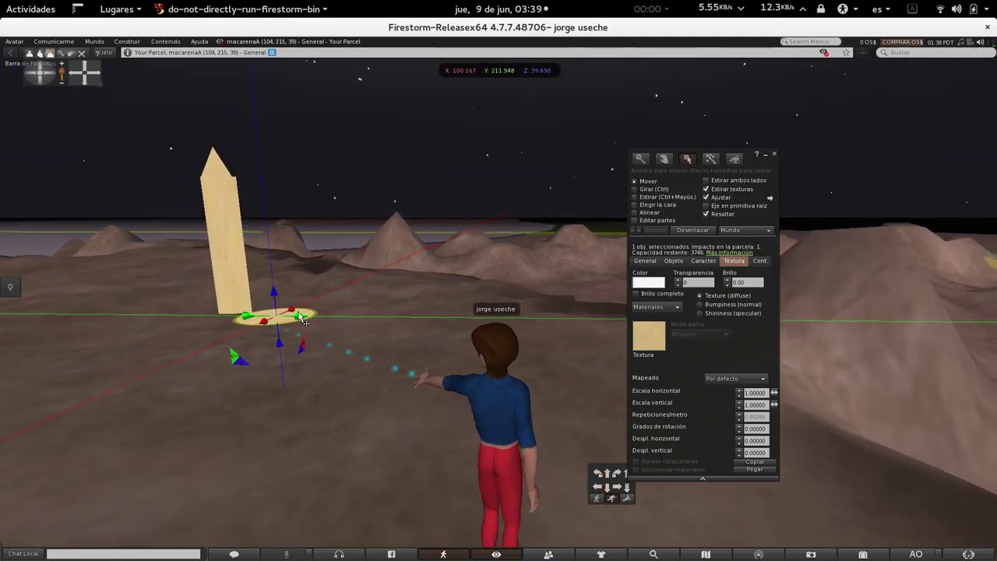
pyautogui.moveTo(307, 320); pyautogui.dragTo(254, 310)
# View the panel edge-on and shift the disc along X to about 100.706, beneath the panel
pyautogui.press('Up')
pyautogui.press('Left')
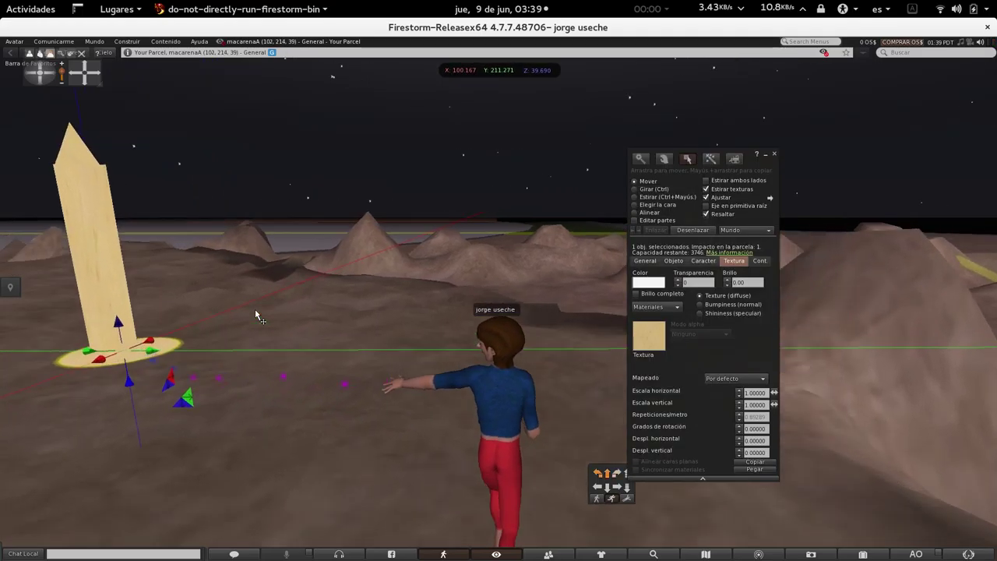
pyautogui.press('Left')
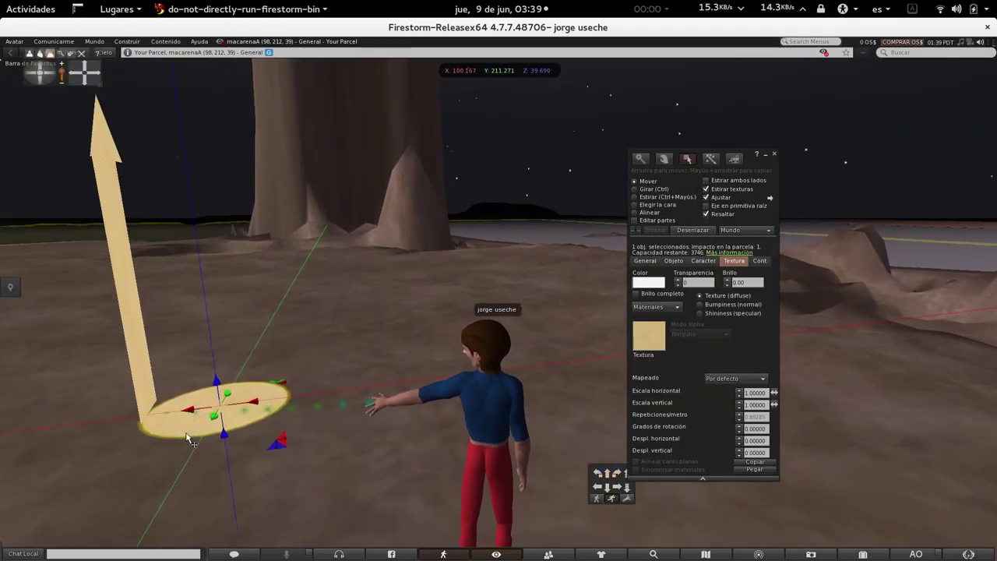
pyautogui.moveTo(269, 403); pyautogui.dragTo(189, 404)
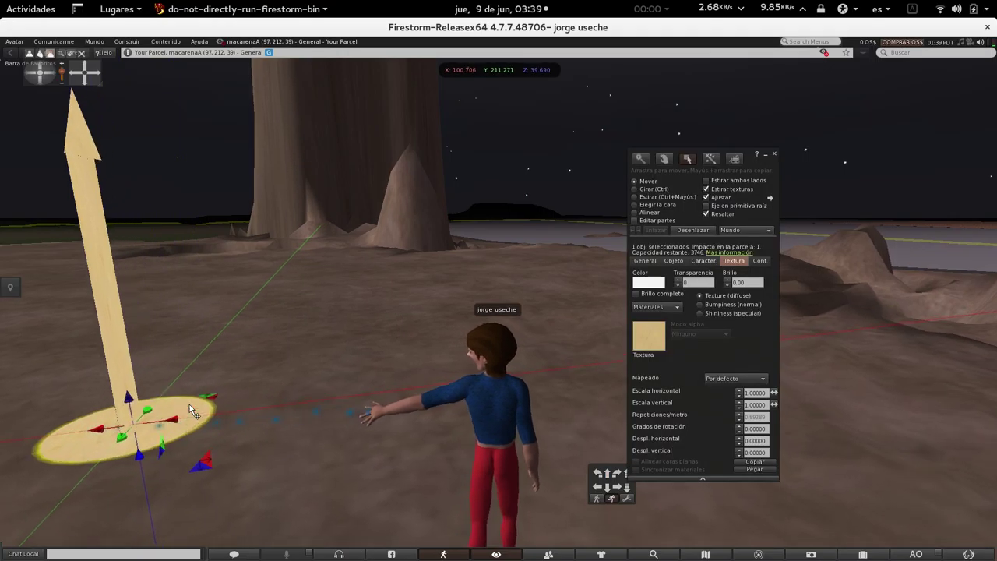
# Walk back to the panel's front and raise the disc to about Z 39.955 to meet the panel's lower end
pyautogui.press('Up')
pyautogui.press('Left')
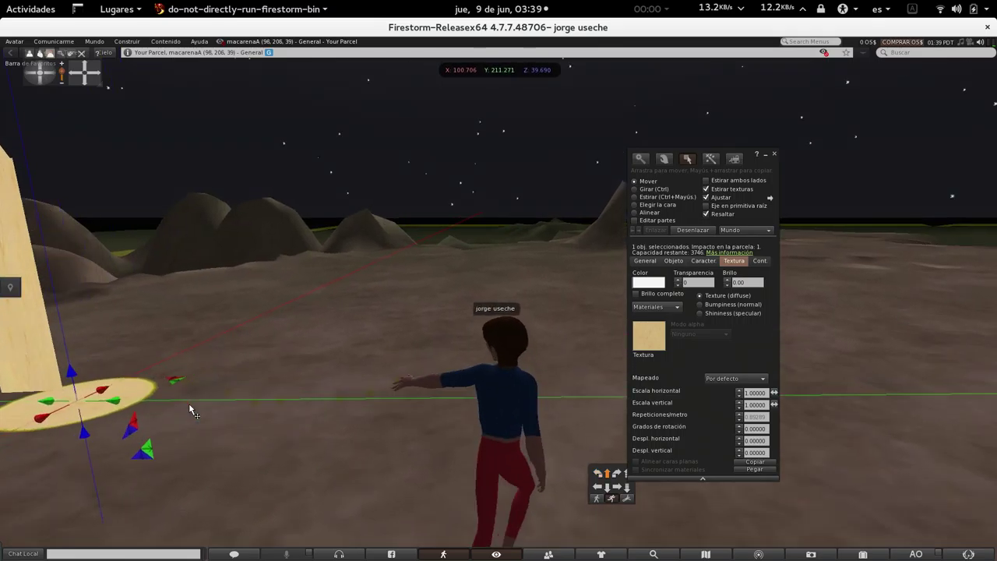
pyautogui.press('Down')
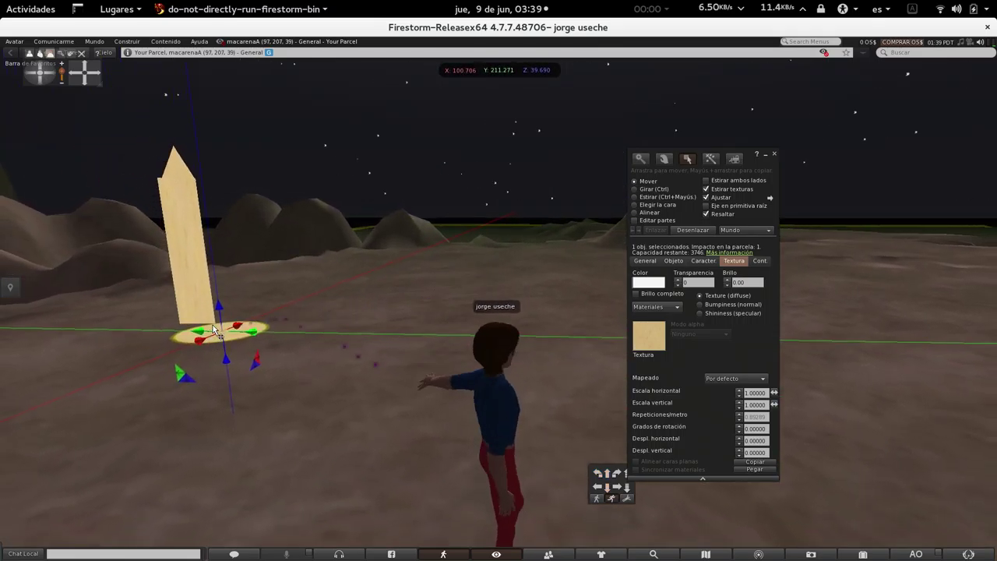
pyautogui.moveTo(218, 311); pyautogui.dragTo(206, 301)
pyautogui.press('Up')
pyautogui.press('Left')
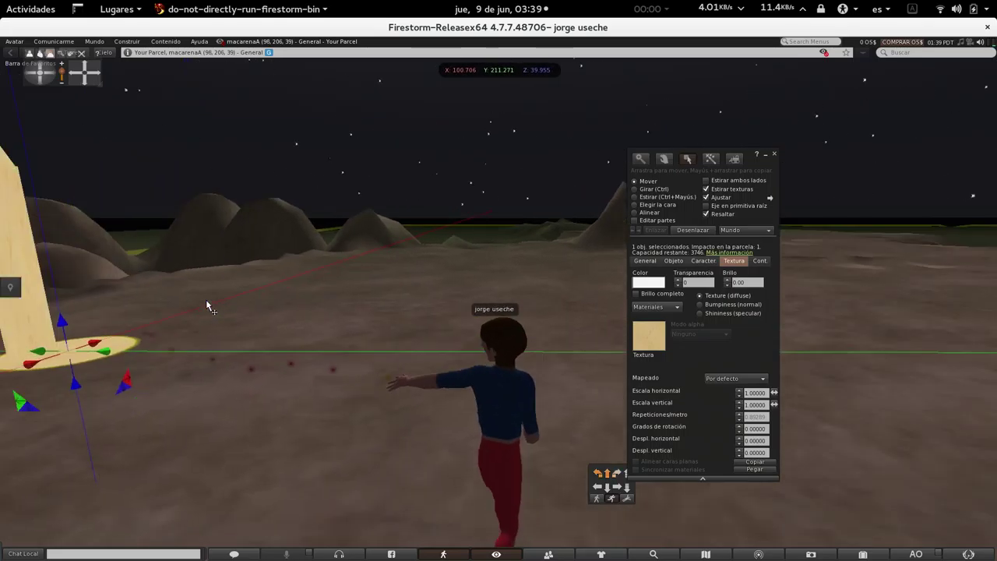
# Walk around to face the panel and shift the disc along Y to about 211.550
pyautogui.press('Up')
pyautogui.press('Left')
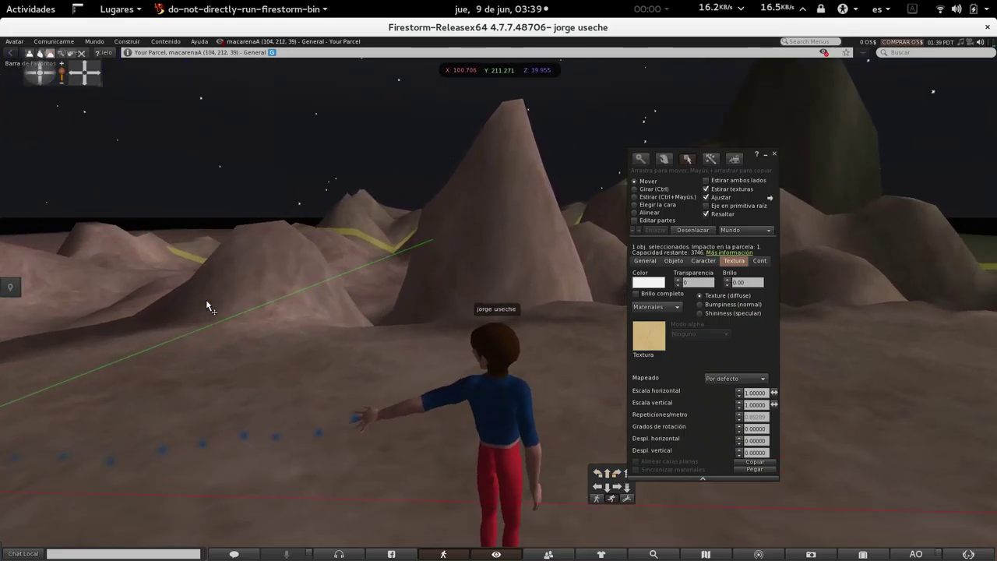
pyautogui.press('Left')
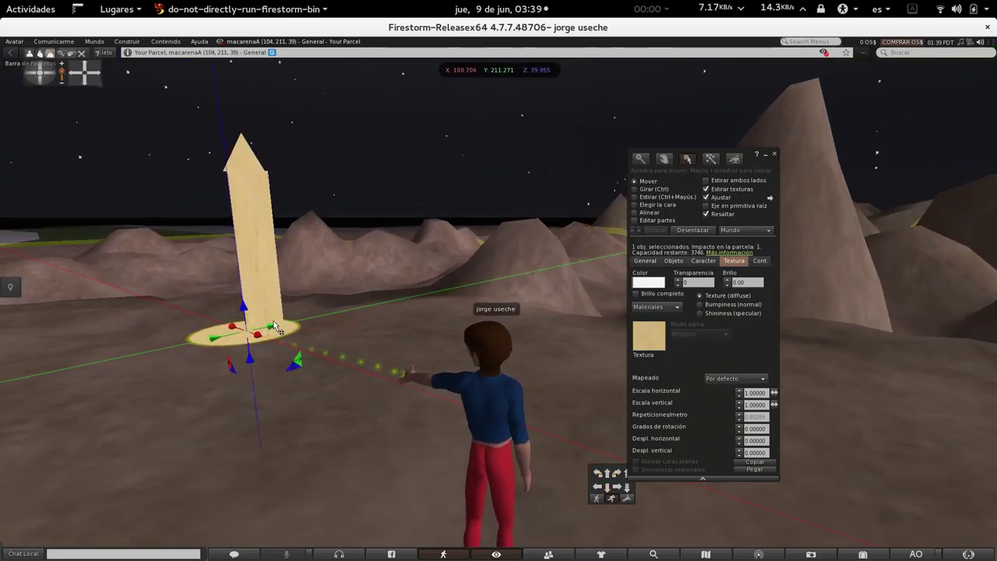
pyautogui.moveTo(274, 327); pyautogui.dragTo(298, 327)
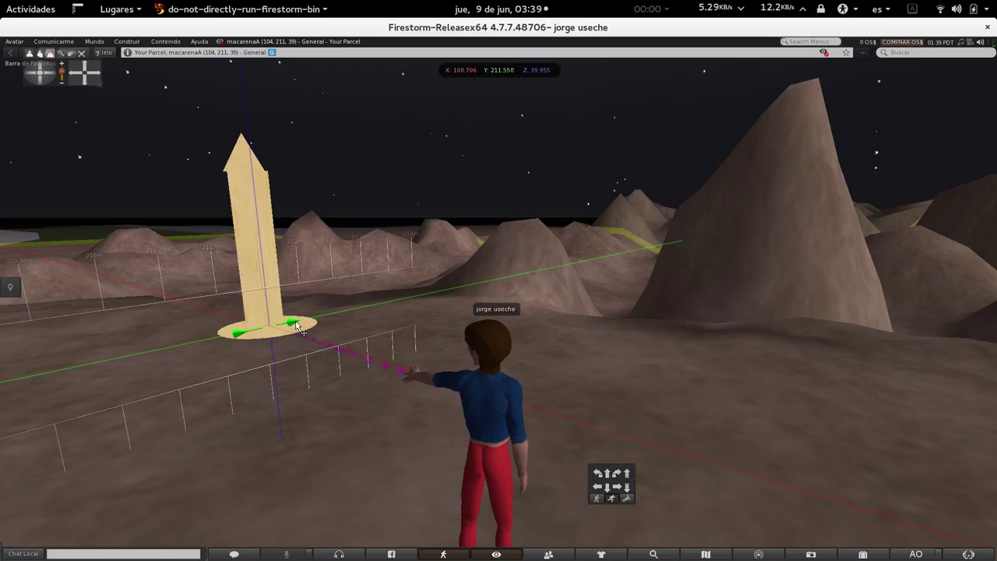
# View the panel edge-on and shift the disc along X to about 100.605, centring it under the panel
pyautogui.press('Up')
pyautogui.press('Left')
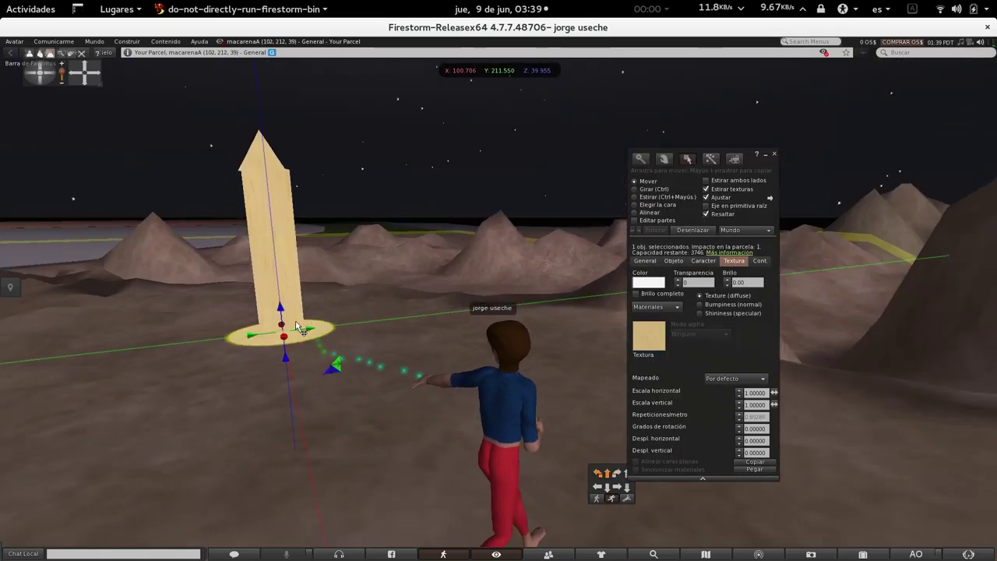
pyautogui.press('Up')
pyautogui.press('Left')
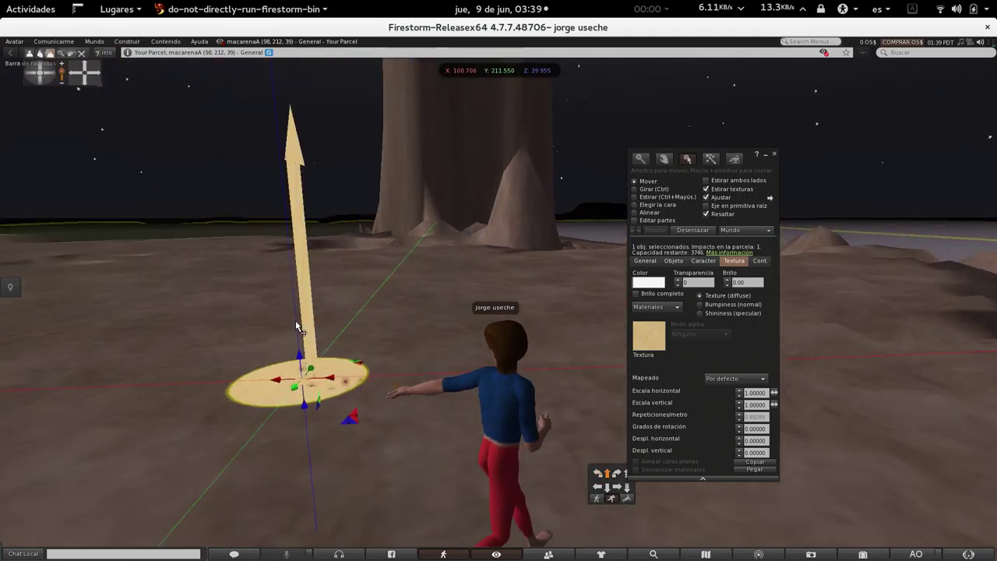
pyautogui.press('Down')
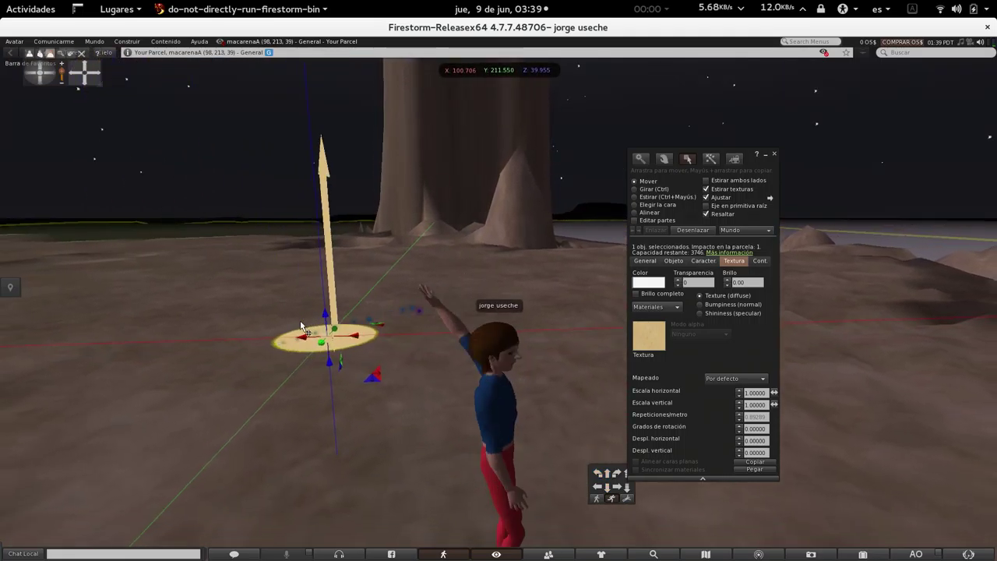
pyautogui.moveTo(358, 335); pyautogui.dragTo(373, 339)
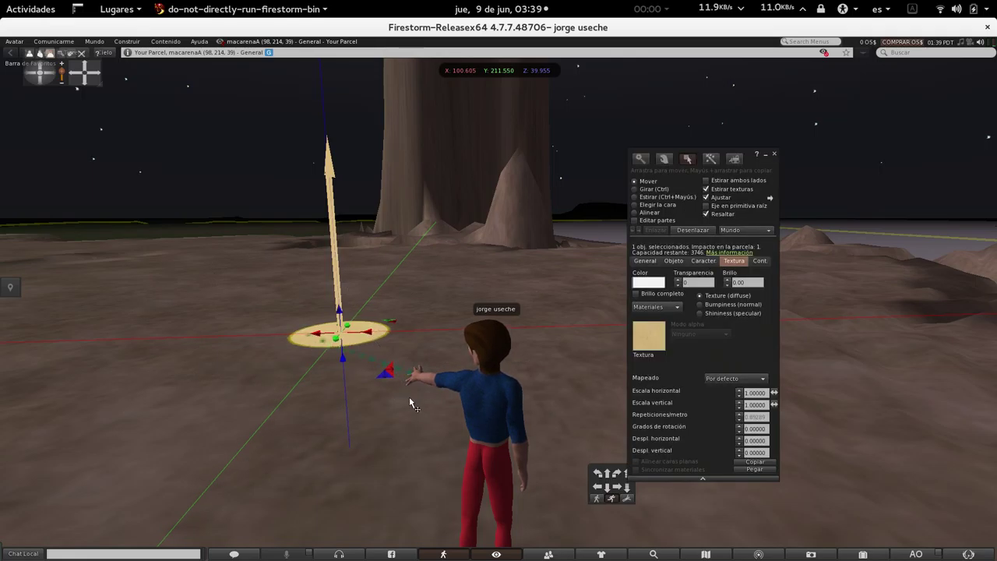
# Stretch the disc inward to shrink it to about 0.770 along X and 0.837 along Y
pyautogui.click(652, 197)
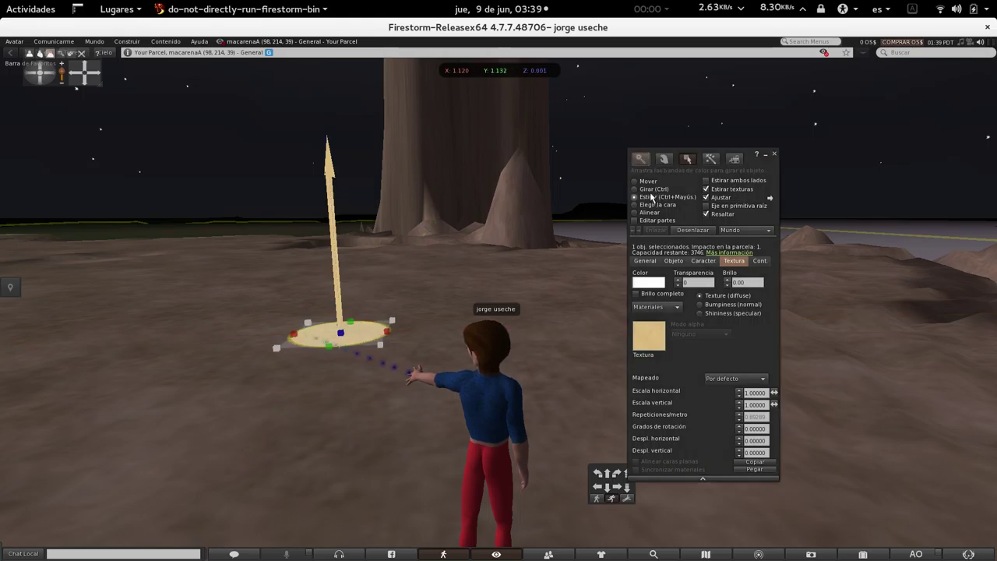
pyautogui.click(647, 181)
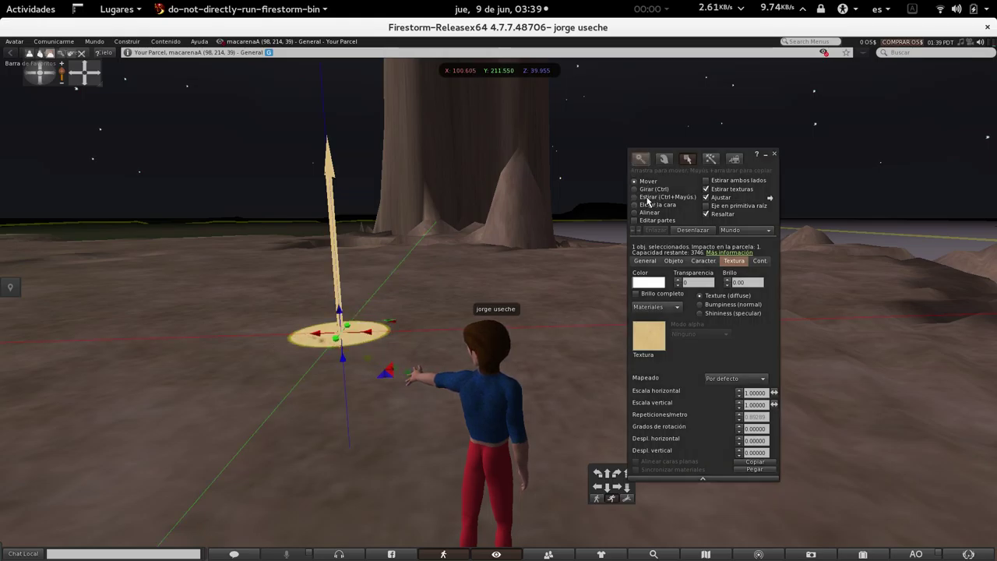
pyautogui.click(648, 198)
pyautogui.moveTo(386, 331)
pyautogui.mouseDown()
pyautogui.moveTo(366, 336)
pyautogui.moveTo(374, 332)
pyautogui.mouseUp()
pyautogui.moveTo(295, 335); pyautogui.dragTo(349, 330)
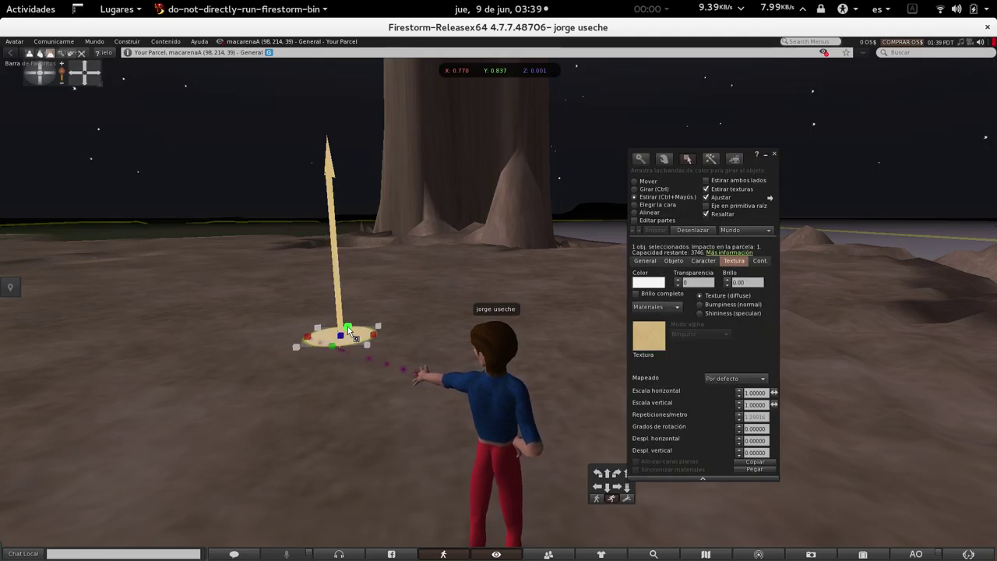
# Walk closer to the panel's face and move the resized disc along Y to about 211.589
pyautogui.press('Down')
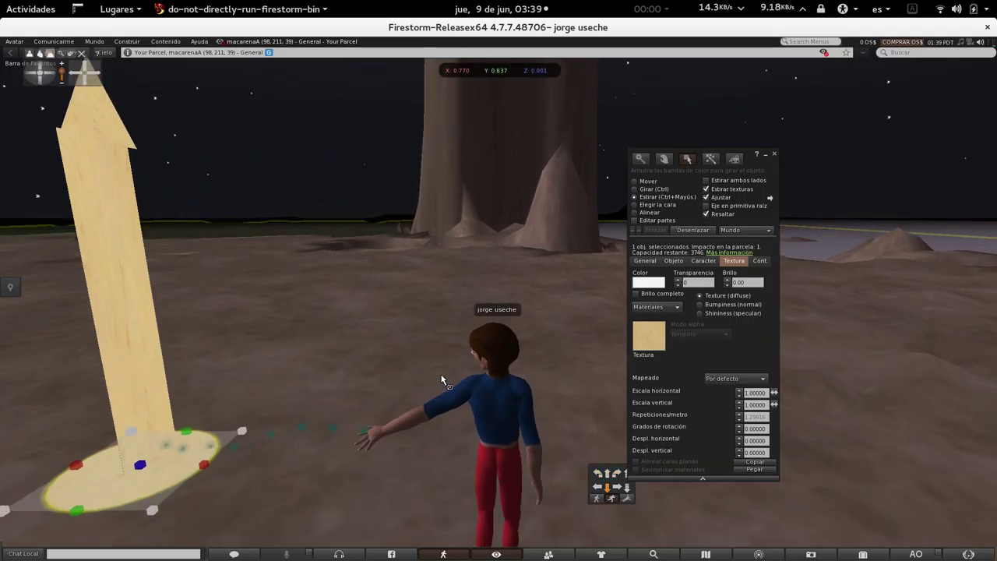
pyautogui.click(649, 188)
pyautogui.click(647, 181)
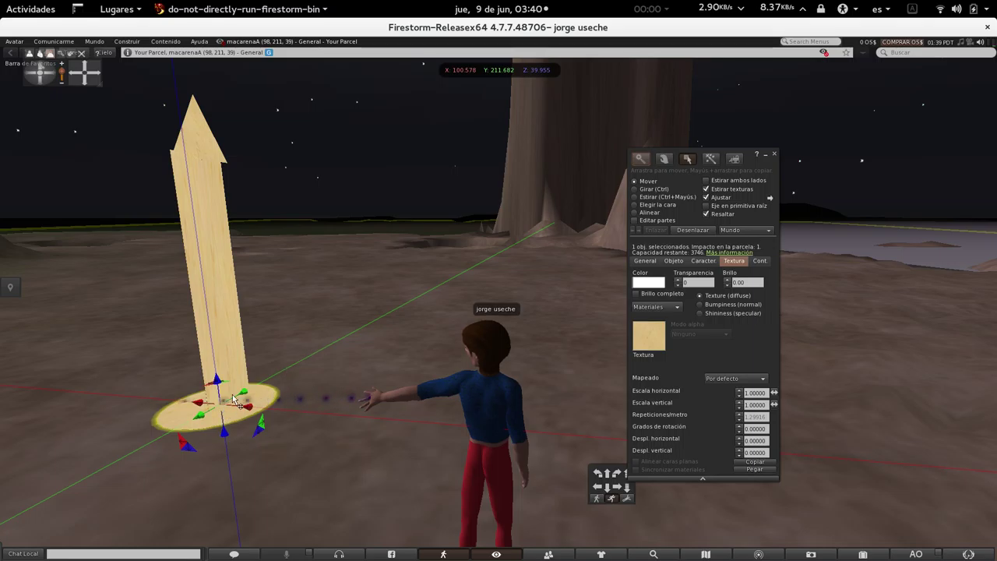
pyautogui.moveTo(246, 393); pyautogui.dragTo(254, 394)
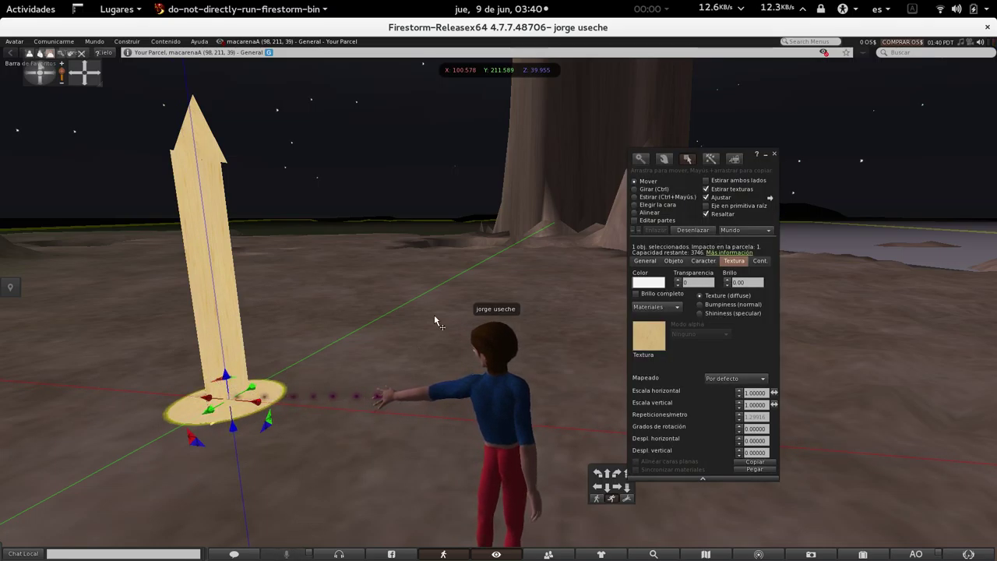
# Build a new cylinder on the ground beyond the panel and raise it to about Z 40.262
pyautogui.rightClick(317, 416)
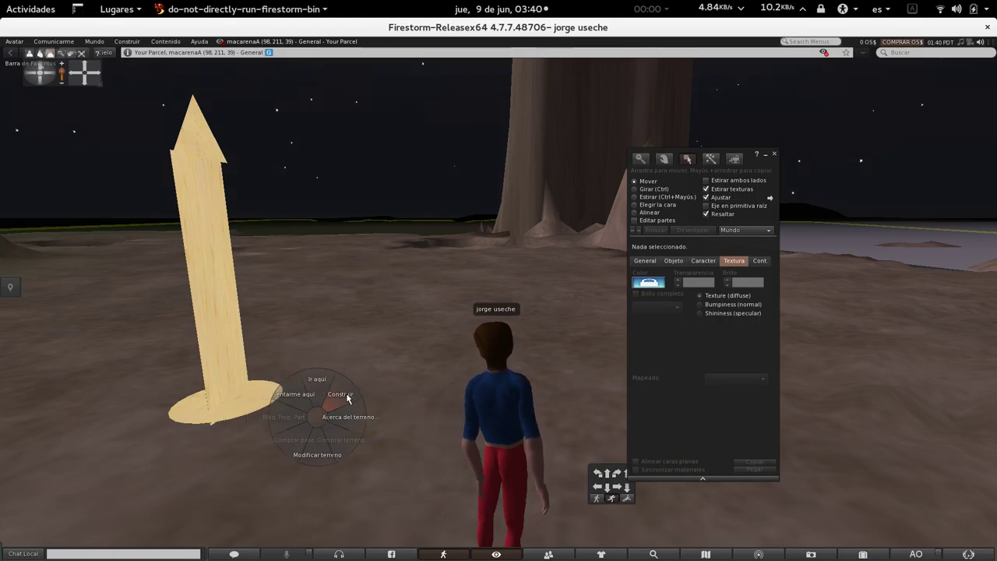
pyautogui.click(347, 397)
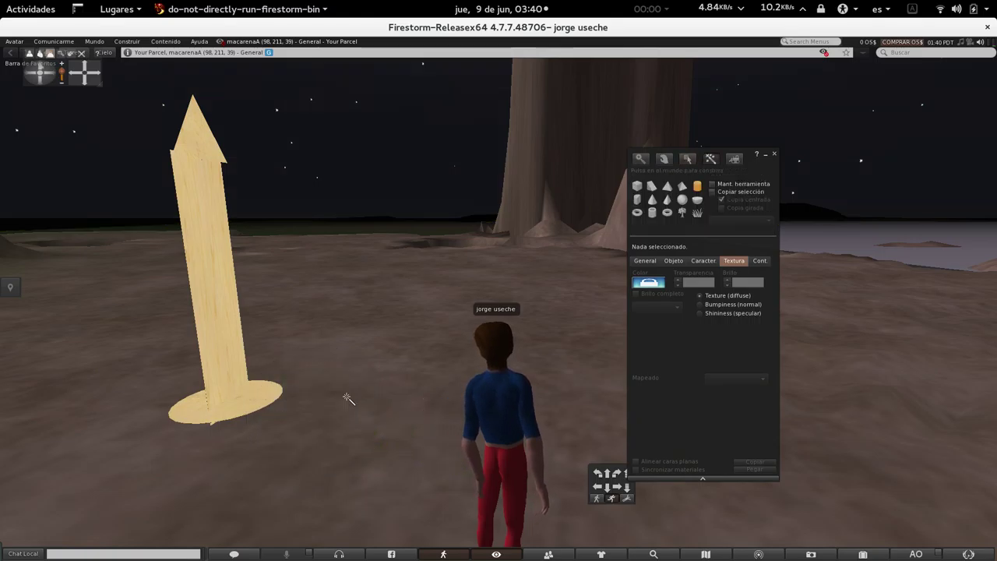
pyautogui.click(698, 187)
pyautogui.click(389, 302)
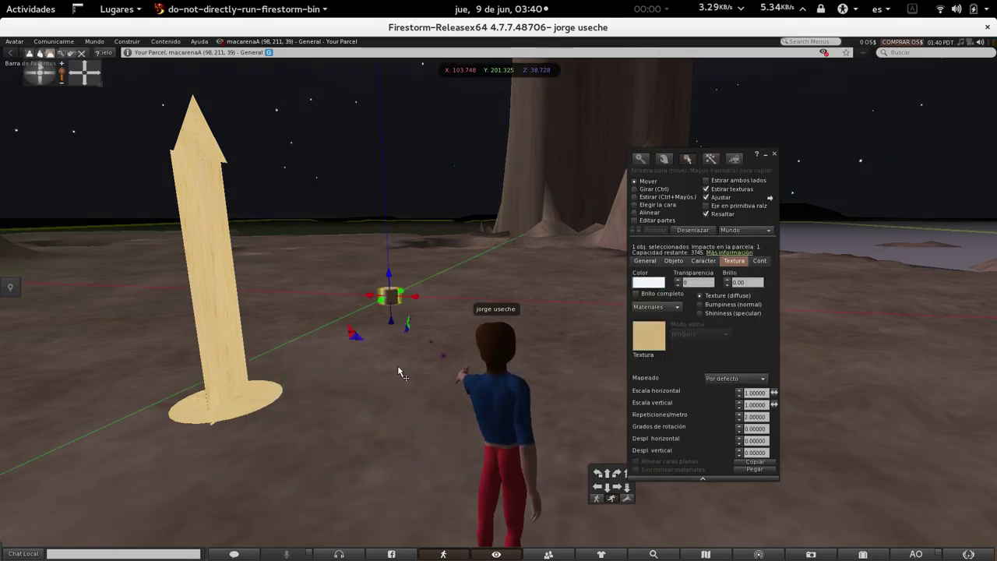
pyautogui.moveTo(391, 277); pyautogui.dragTo(384, 233)
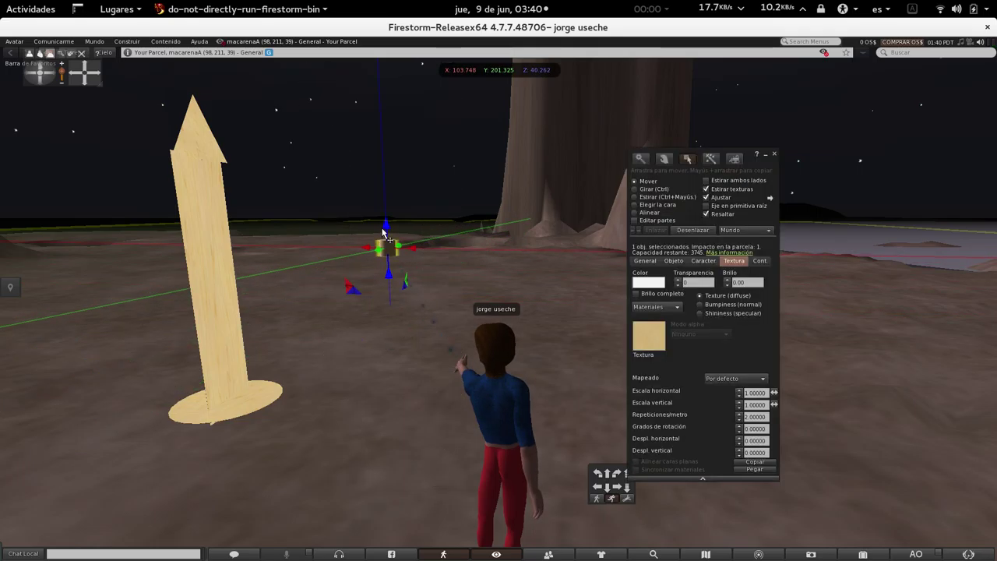
# Shrink the new cylinder to about 0.116 by 0.116 by 0.224
pyautogui.click(652, 199)
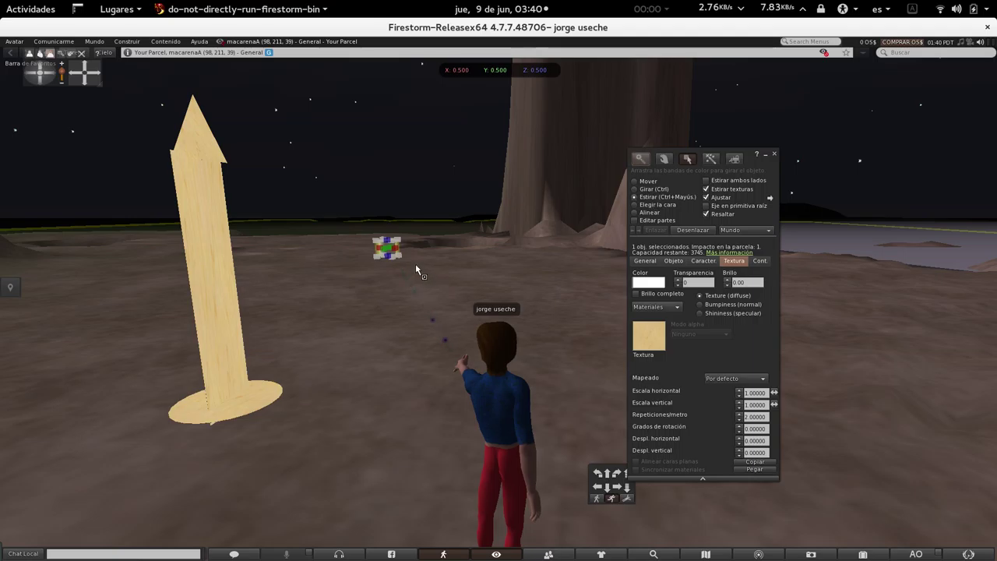
pyautogui.moveTo(387, 246)
pyautogui.mouseDown()
pyautogui.moveTo(391, 200)
pyautogui.moveTo(401, 219)
pyautogui.moveTo(377, 262)
pyautogui.mouseUp()
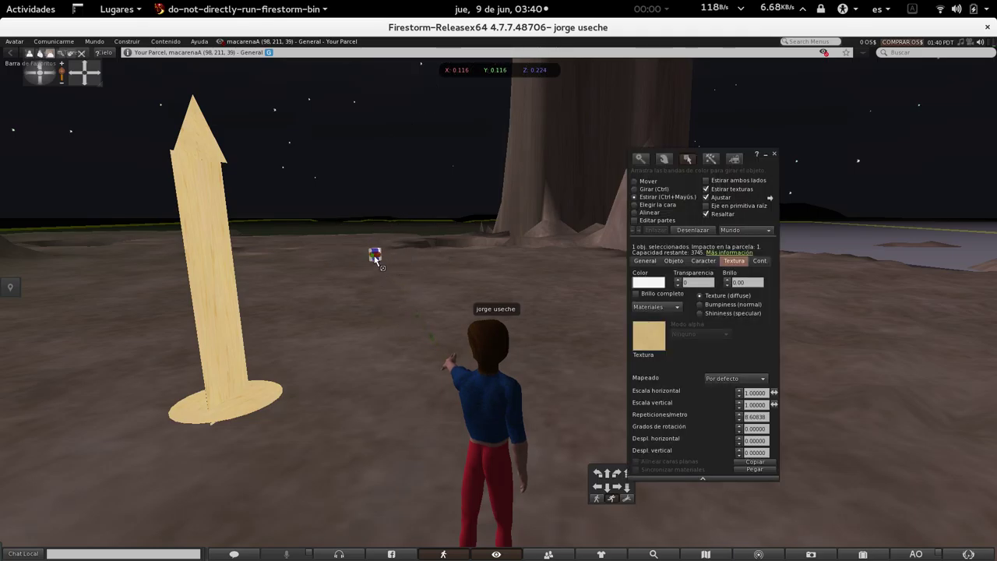
pyautogui.scroll(6, 373, 256)
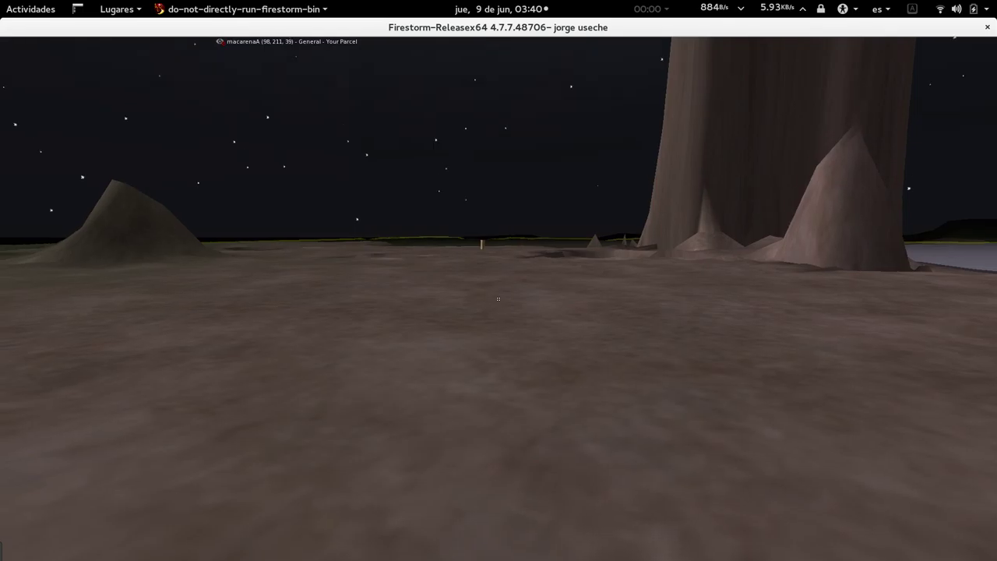
pyautogui.scroll(-1, 499, 299)
pyautogui.scroll(-3, 500, 303)
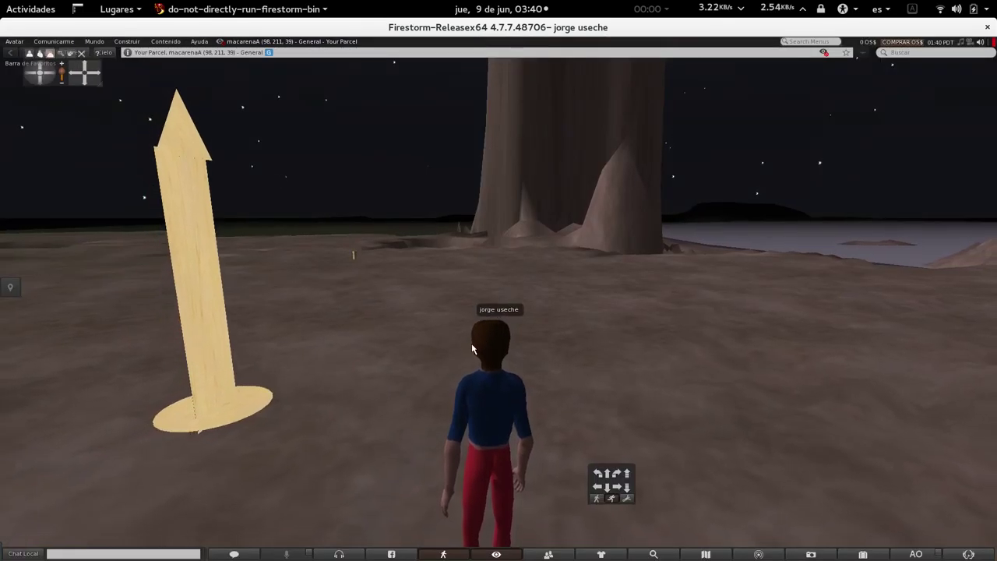
# Reselect the small cylinder for editing and move it beside the avatar, to about X 99.082, Y 212.025
pyautogui.rightClick(355, 261)
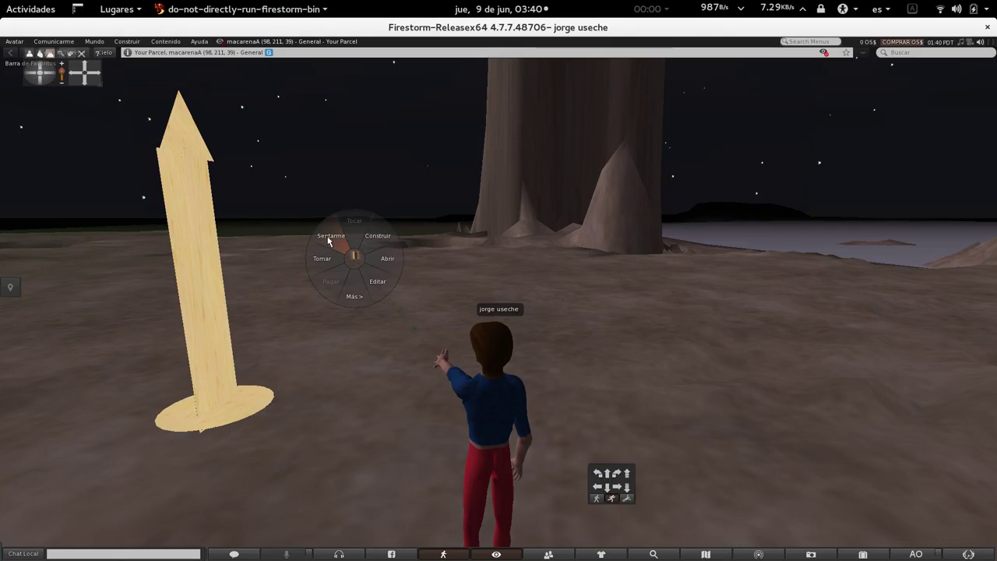
pyautogui.click(386, 331)
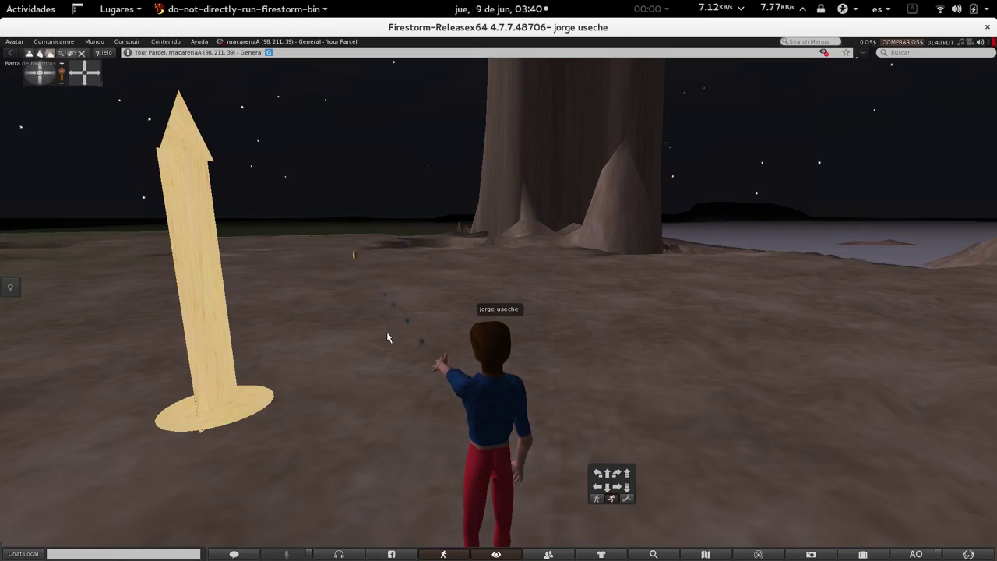
pyautogui.rightClick(355, 261)
pyautogui.click(355, 261)
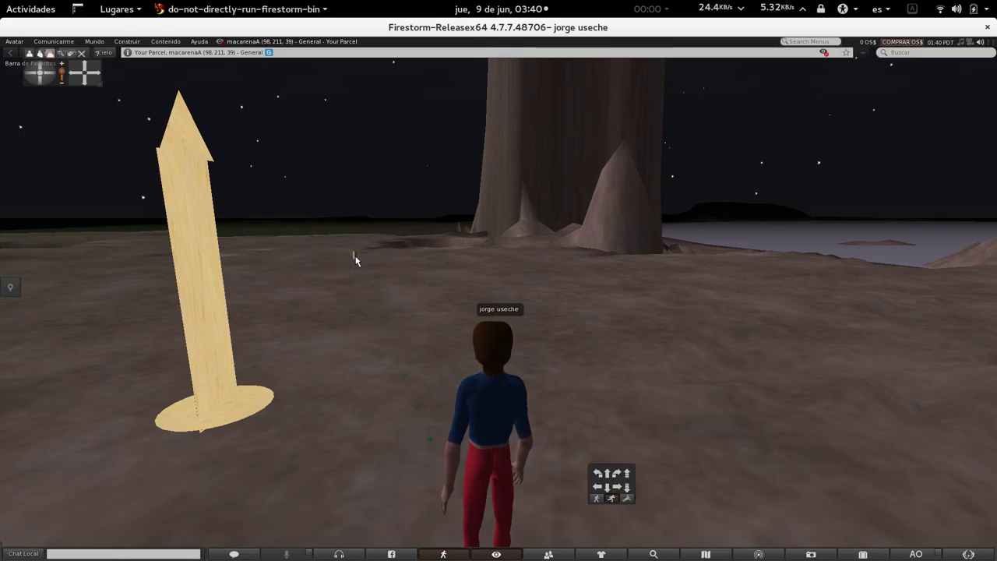
pyautogui.rightClick(355, 261)
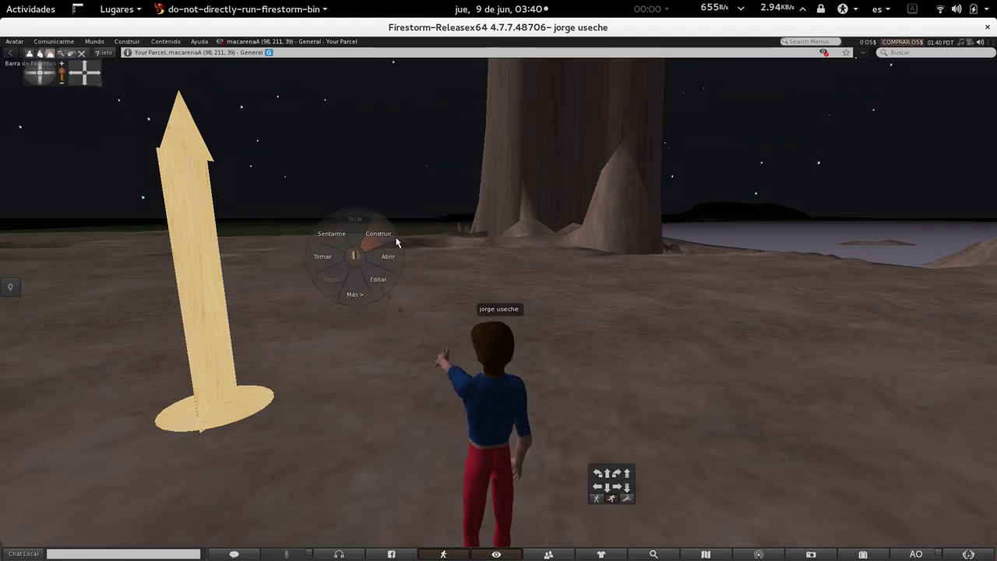
pyautogui.click(378, 234)
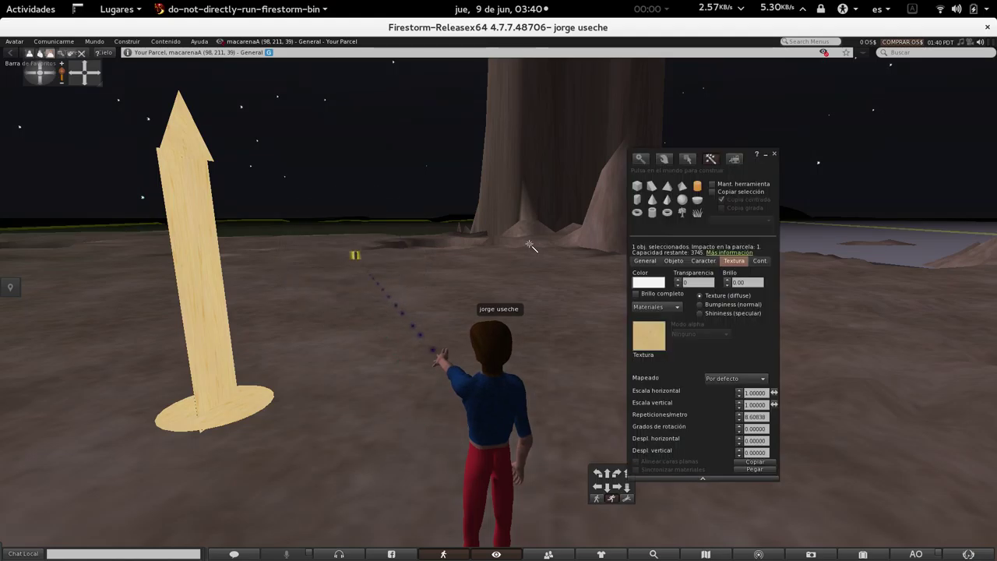
pyautogui.click(649, 161)
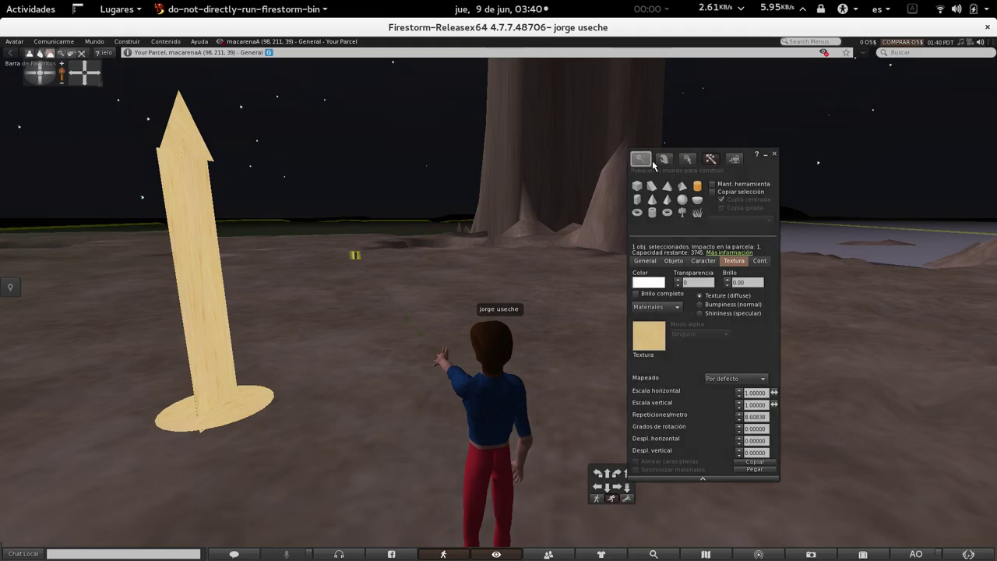
pyautogui.click(664, 161)
pyautogui.click(687, 159)
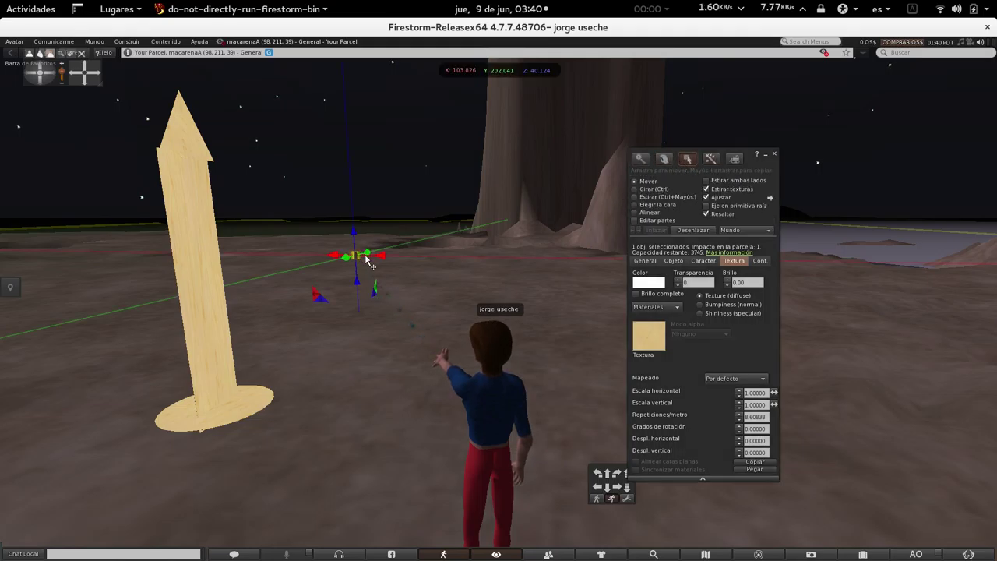
pyautogui.moveTo(372, 260); pyautogui.dragTo(343, 380)
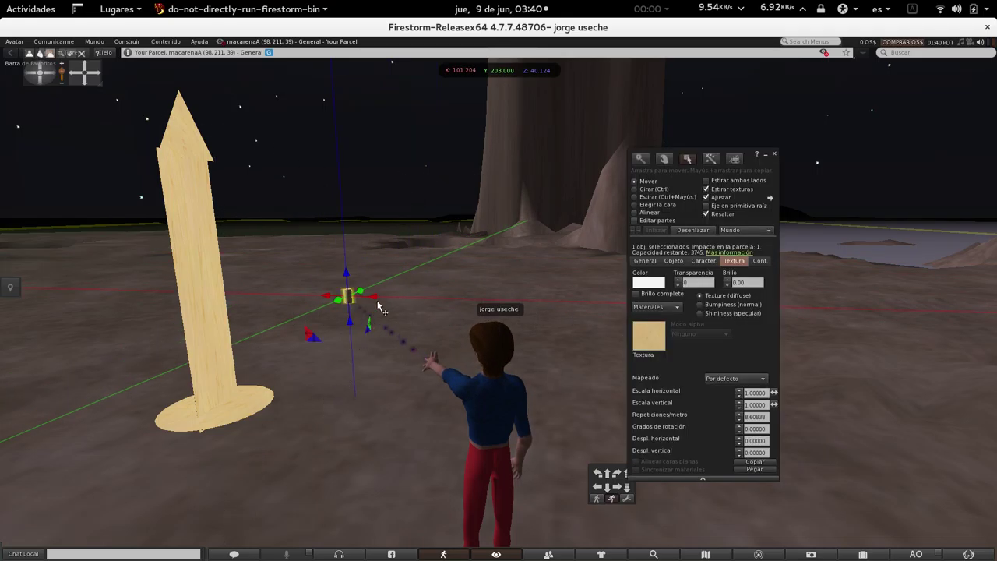
pyautogui.moveTo(375, 304); pyautogui.dragTo(392, 456)
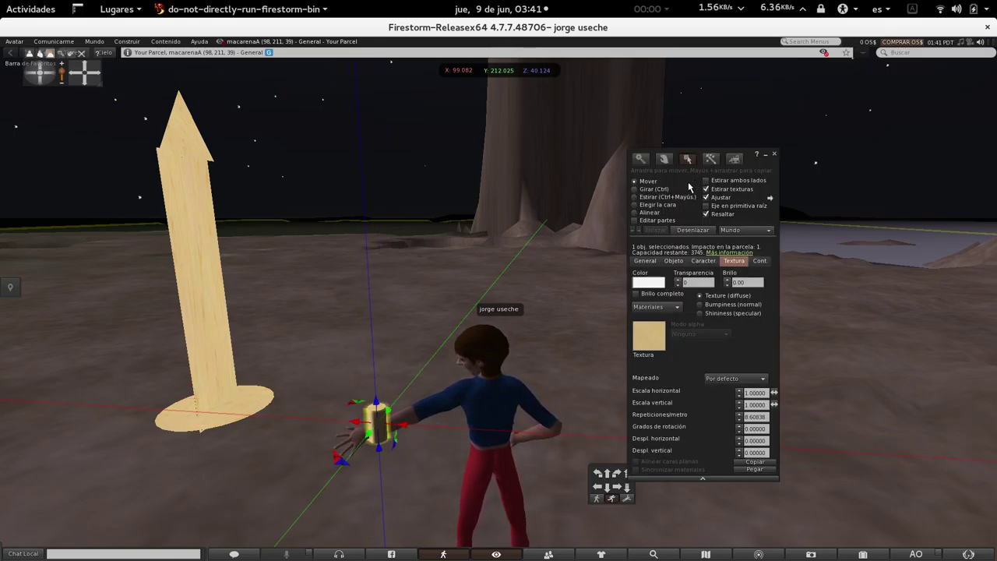
# Scale the small cylinder down to about 0.076 by 0.076 and stretch its height to about 0.412
pyautogui.click(659, 196)
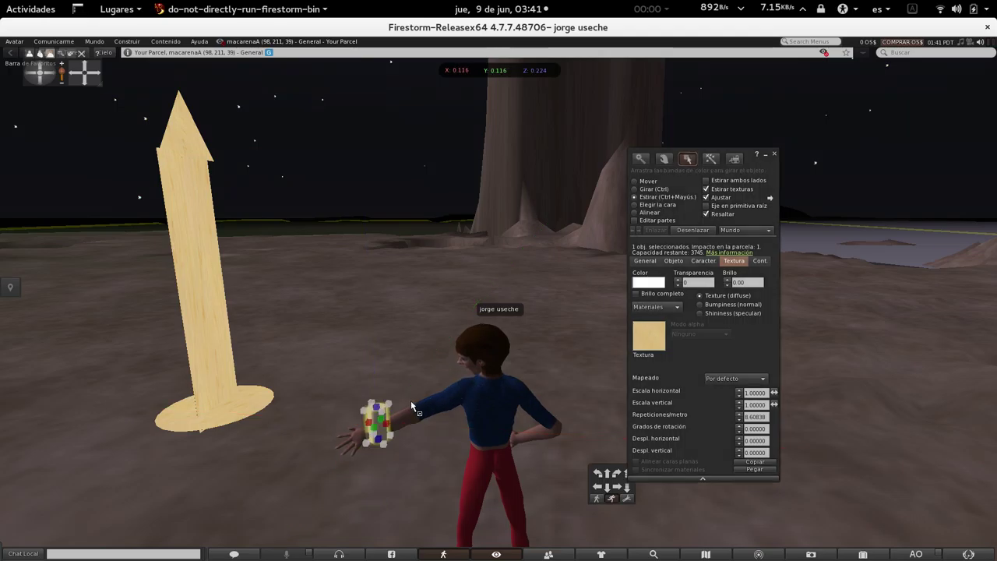
pyautogui.moveTo(390, 405); pyautogui.dragTo(376, 426)
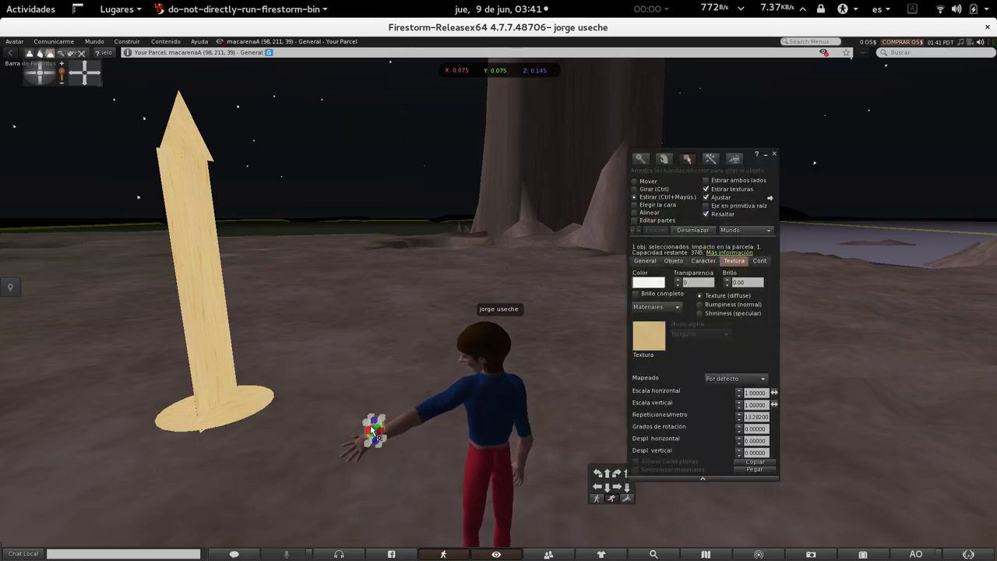
pyautogui.moveTo(374, 423); pyautogui.dragTo(373, 421)
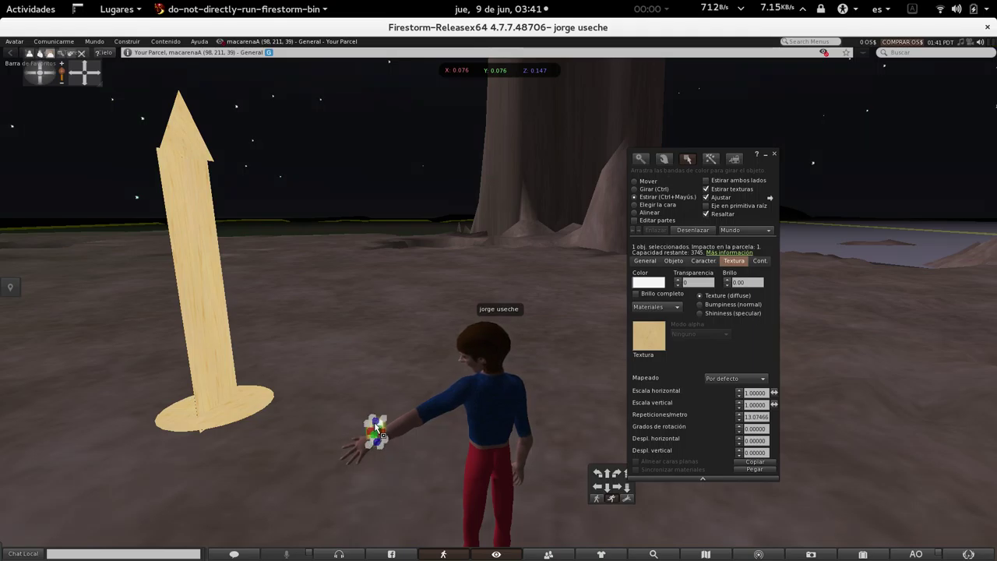
pyautogui.scroll(4, 375, 434)
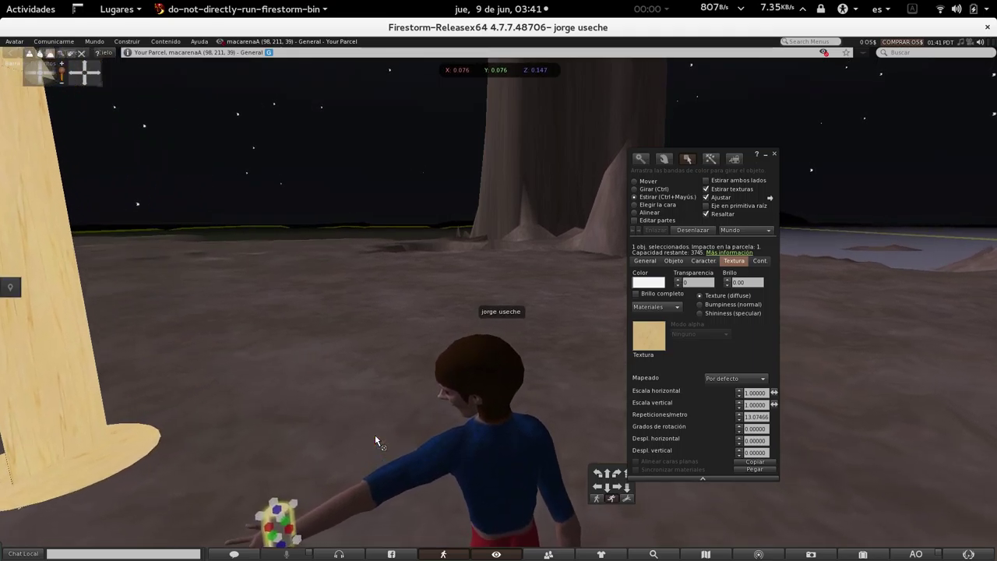
pyautogui.moveTo(276, 508); pyautogui.dragTo(268, 442)
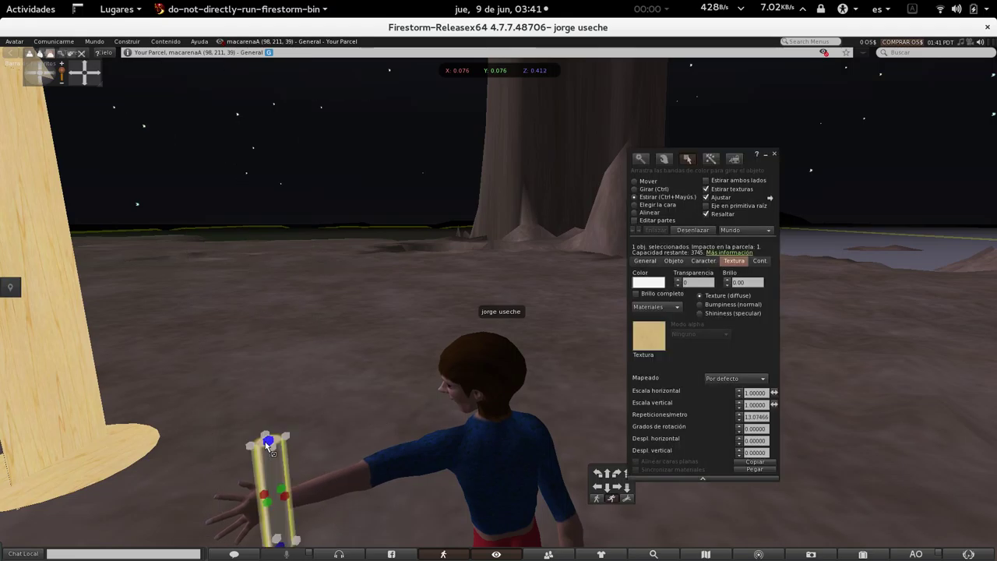
# Reselect the small cylinder for editing and move it below the disc, to about X 100.563, Z 39.899
pyautogui.rightClick(306, 445)
pyautogui.click(318, 409)
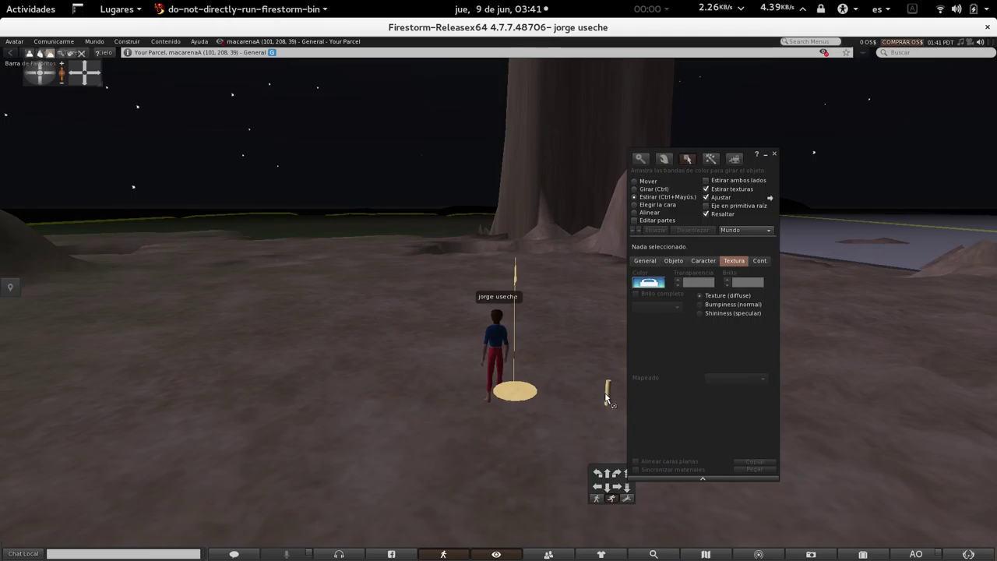
pyautogui.rightClick(606, 399)
pyautogui.click(609, 398)
pyautogui.click(609, 397)
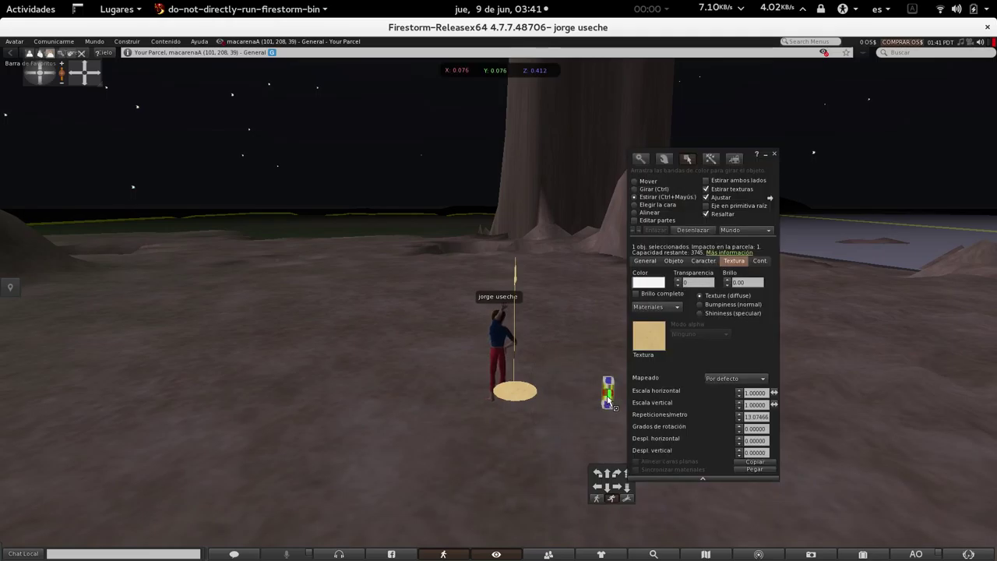
pyautogui.click(645, 181)
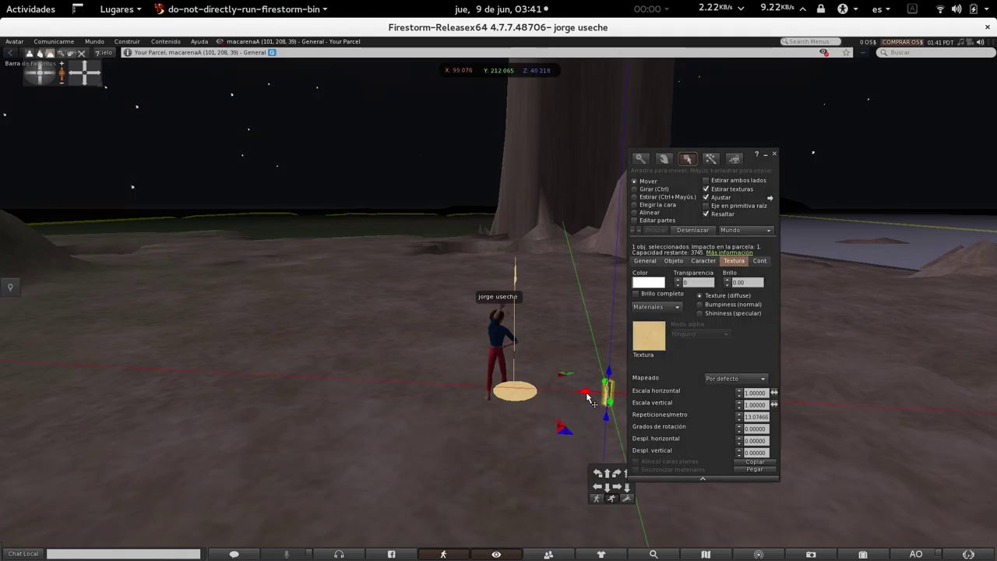
pyautogui.moveTo(588, 397); pyautogui.dragTo(526, 391)
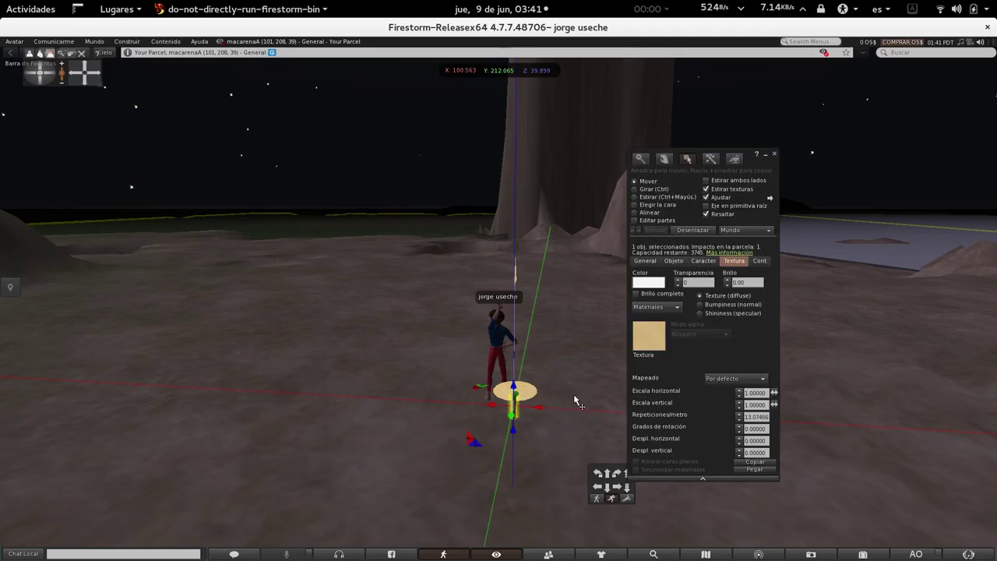
# Shift the small cylinder under the disc's centre and lower it, to about Y 211.657, Z 39.661
pyautogui.press('Right')
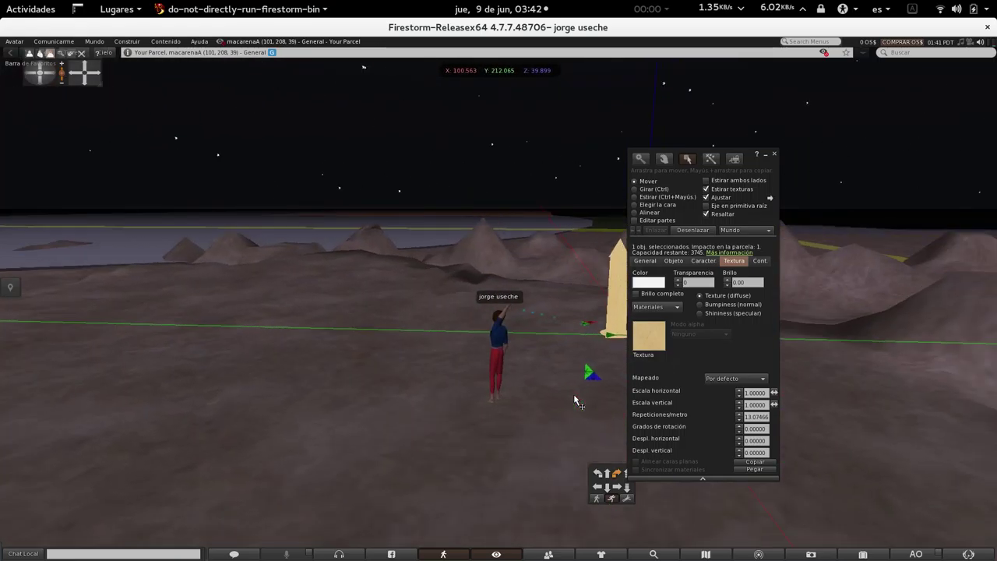
pyautogui.click(721, 151)
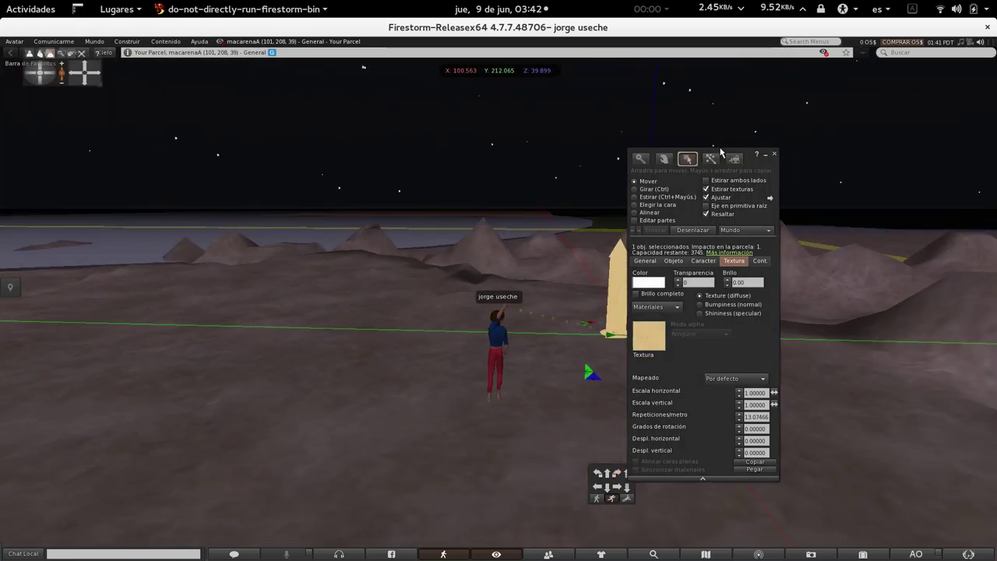
pyautogui.moveTo(721, 156); pyautogui.dragTo(242, 180)
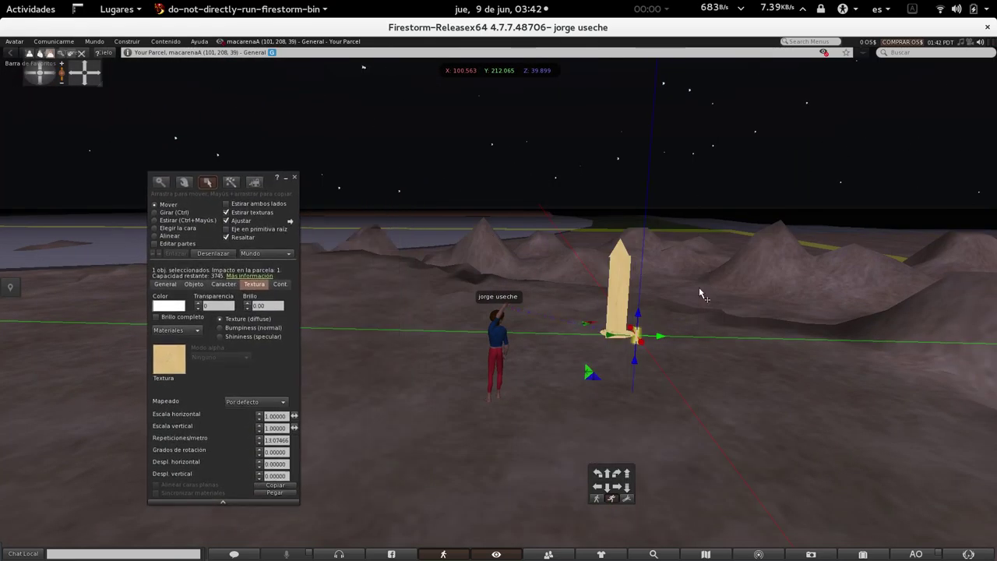
pyautogui.moveTo(659, 340); pyautogui.dragTo(623, 331)
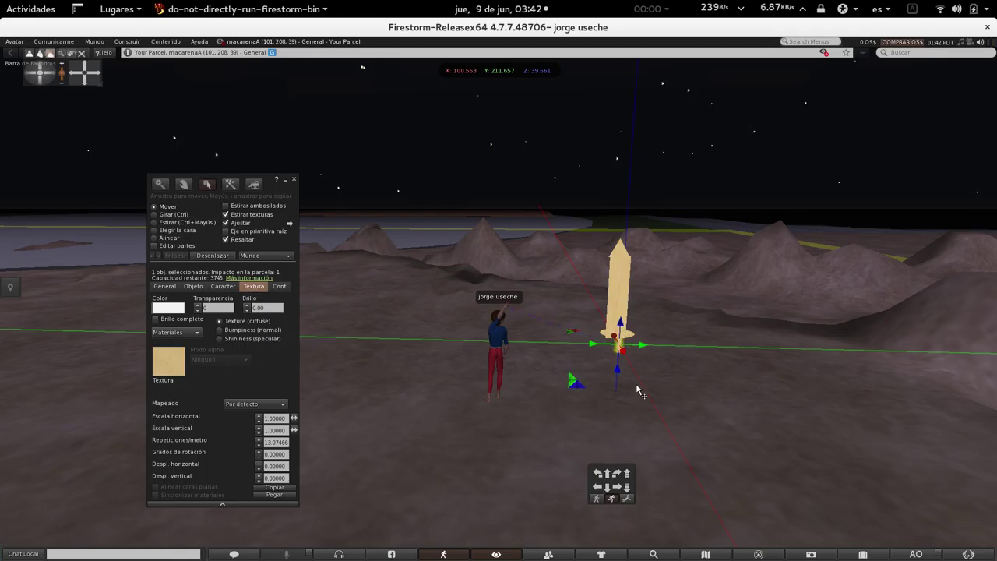
# Fine-tune the small cylinder's fit as a handle against the disc's underside, to about X 100.553, Y 211.605, Z 39.756
pyautogui.press('Right')
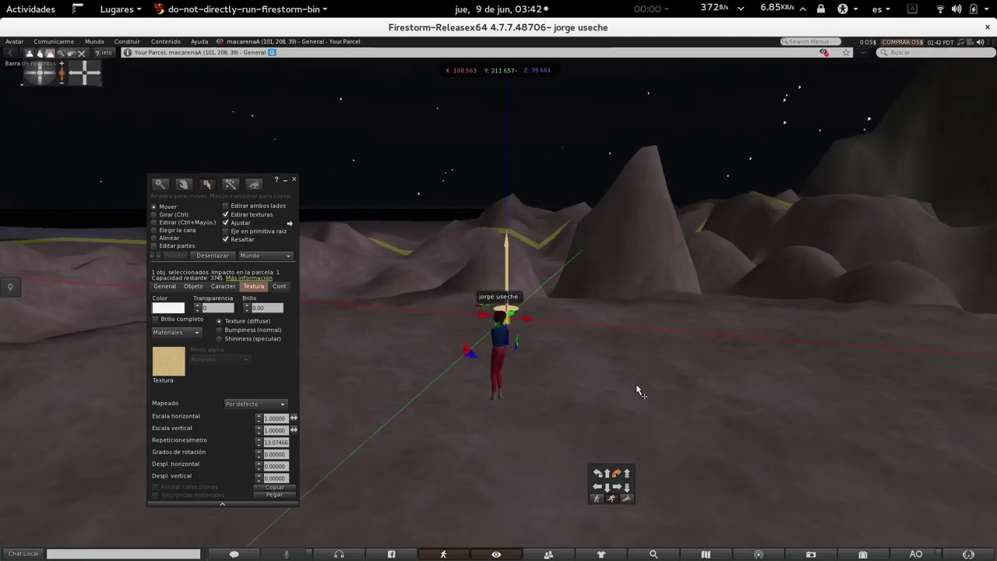
pyautogui.press('Right')
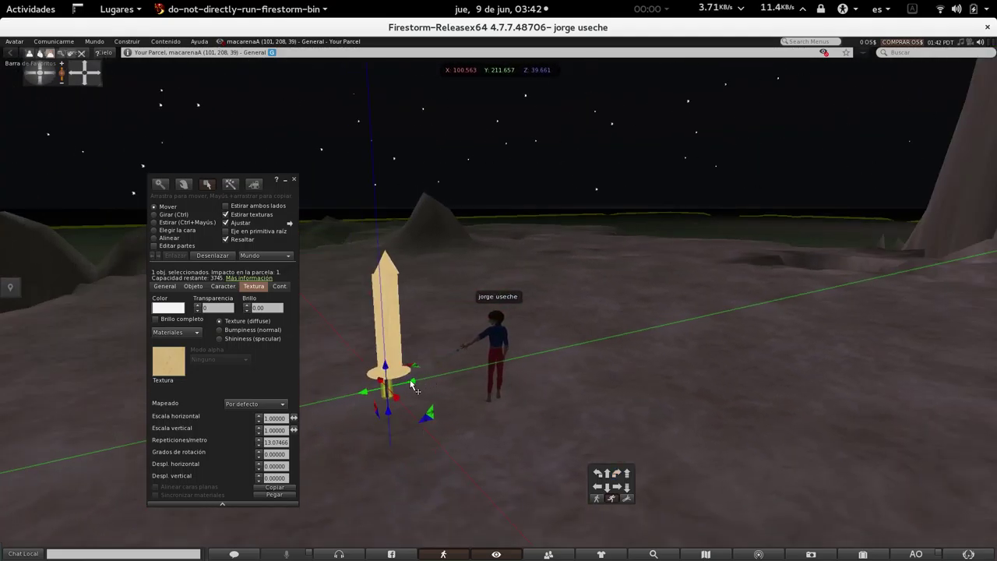
pyautogui.moveTo(412, 383); pyautogui.dragTo(384, 367)
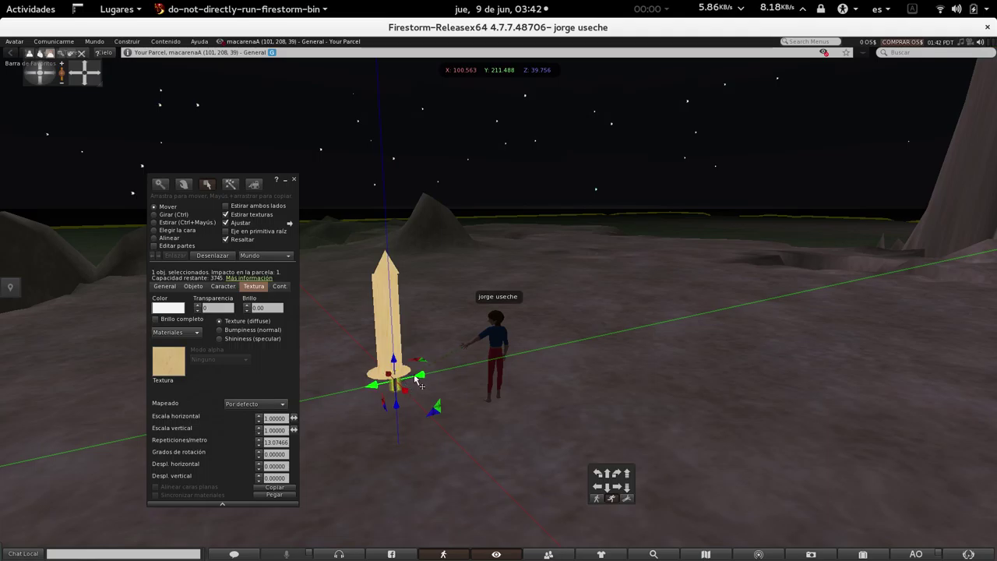
pyautogui.press('Right')
pyautogui.press('Right')
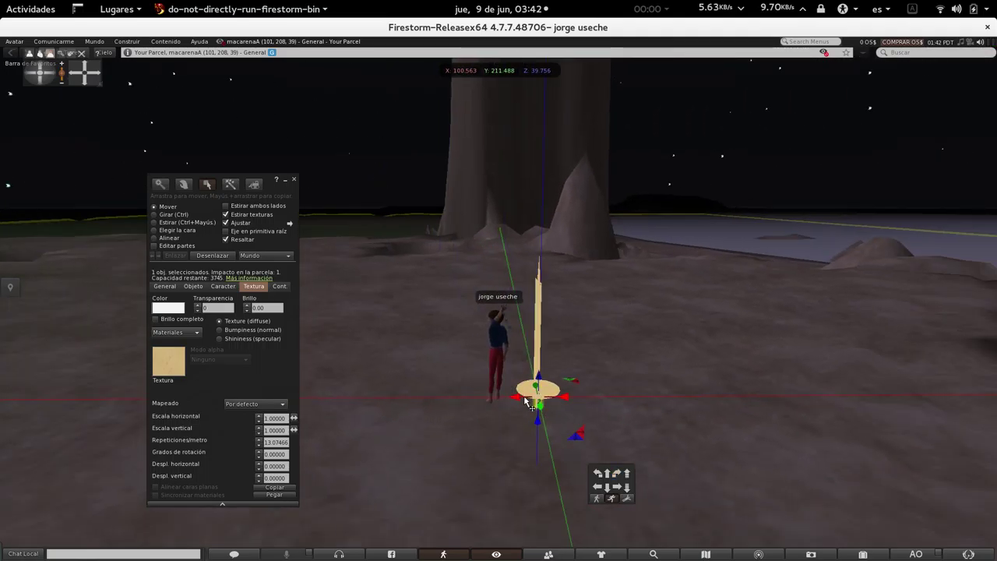
pyautogui.moveTo(525, 403); pyautogui.dragTo(543, 413)
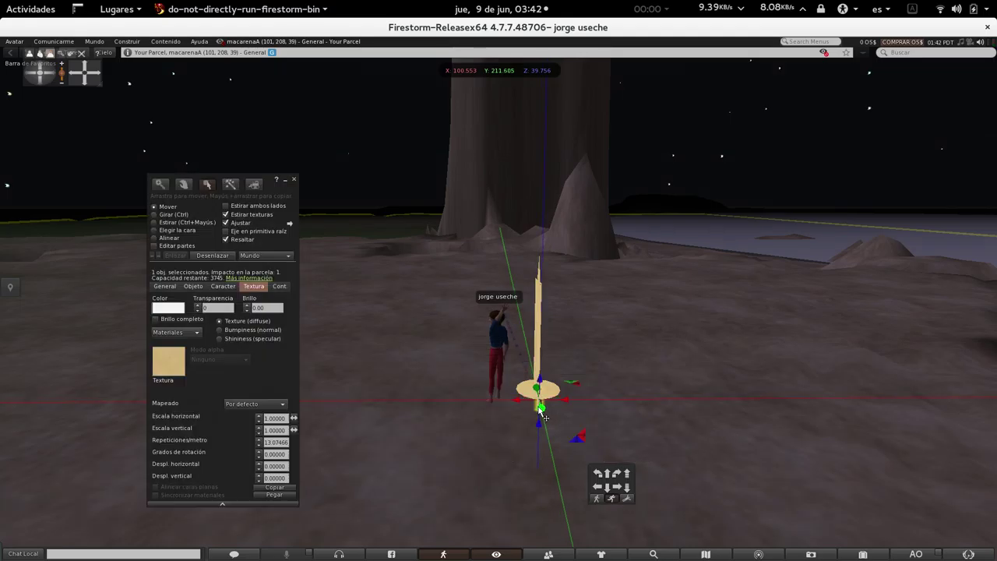
# Select the panel-and-pyramid blade and centre it over the disc and handle, at about Y 211.592
pyautogui.press('Right')
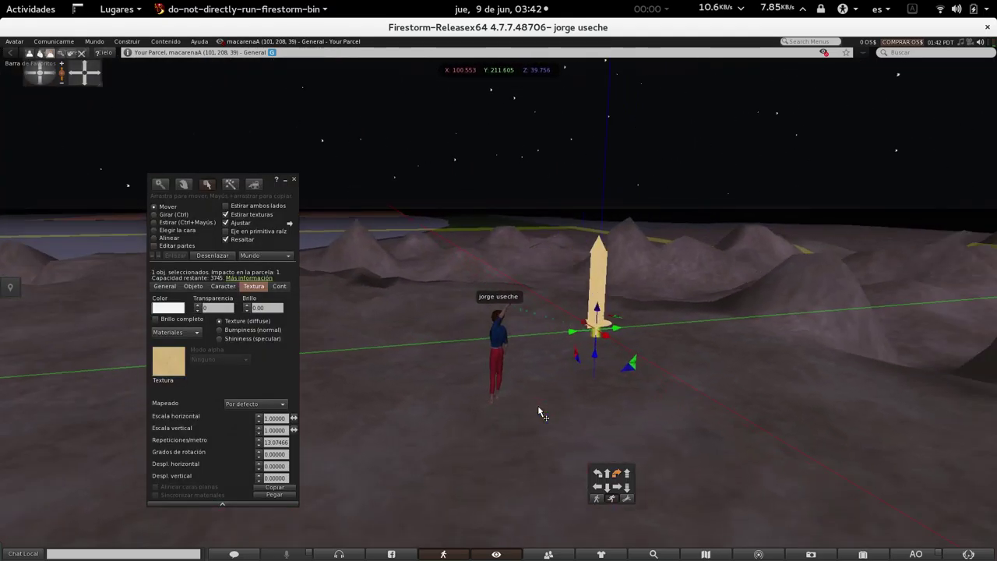
pyautogui.press('Right')
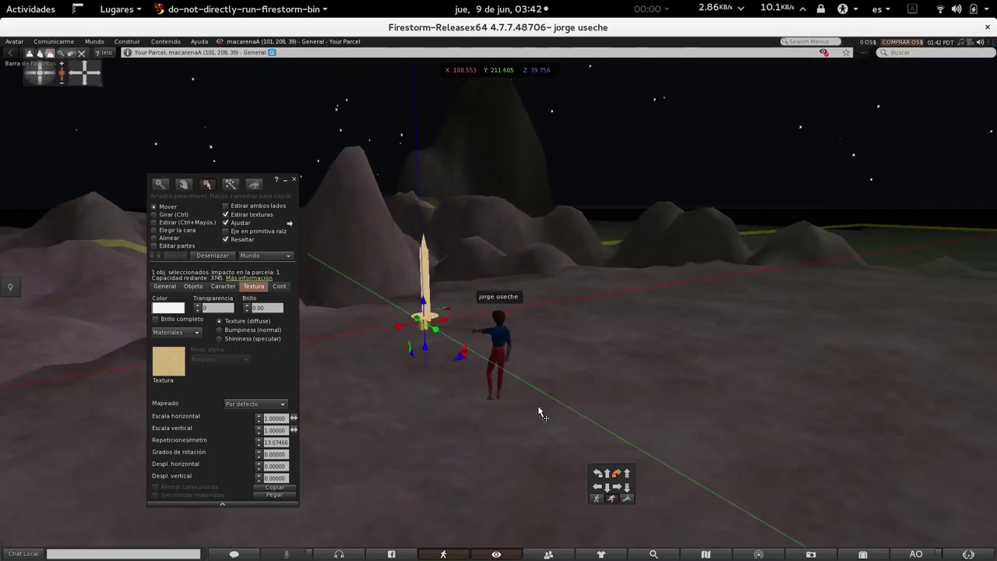
pyautogui.press('Left')
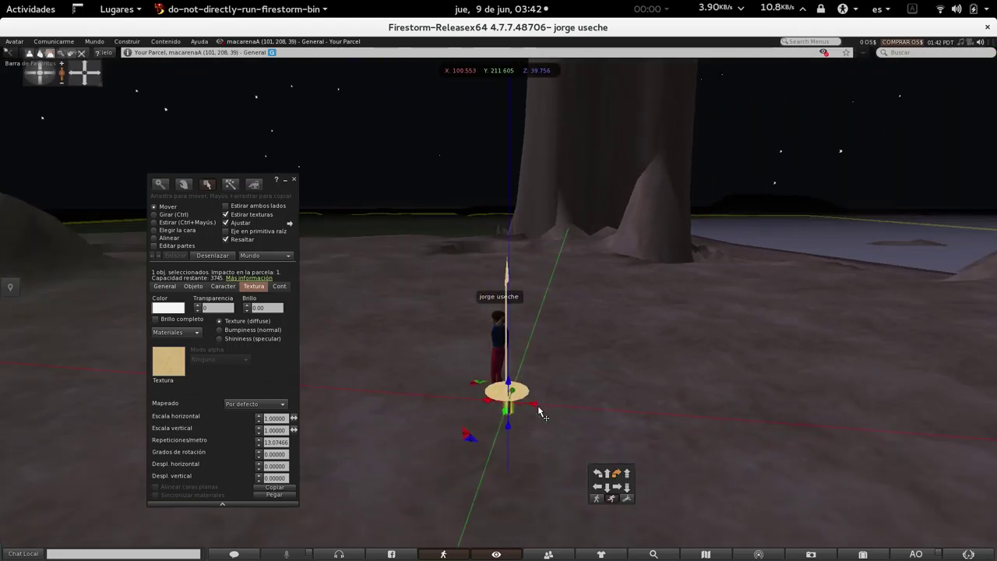
pyautogui.press('Right')
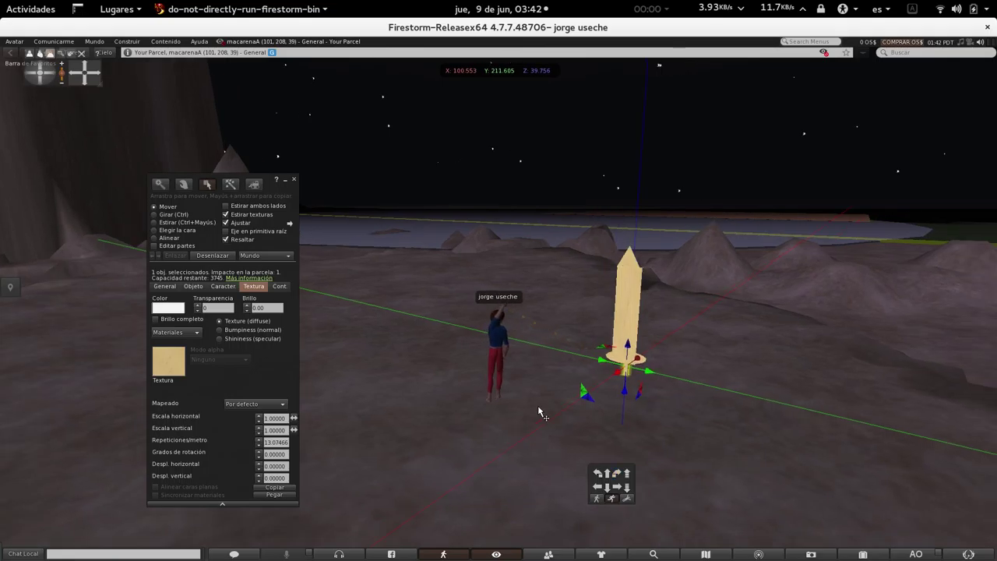
pyautogui.click(630, 324)
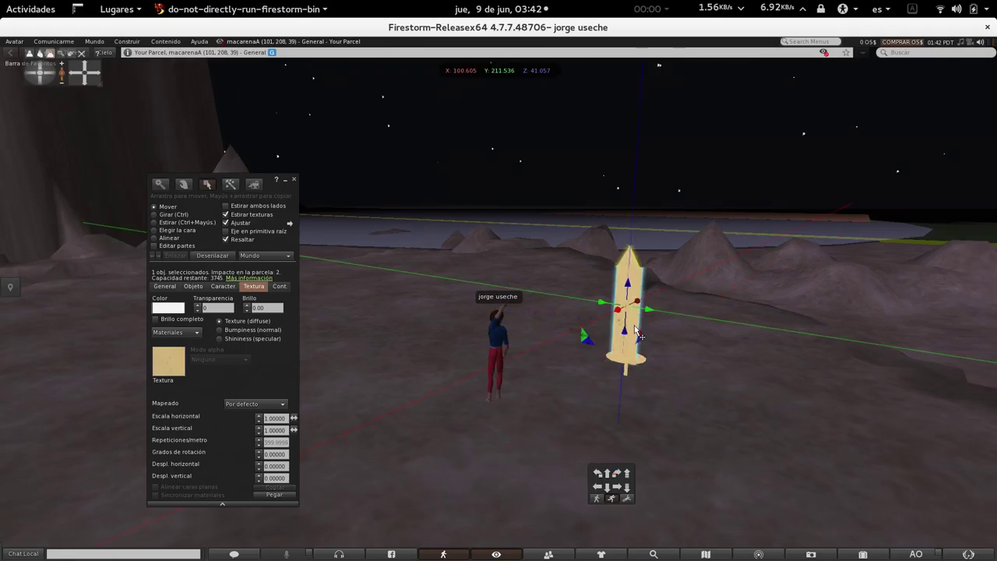
pyautogui.moveTo(653, 313); pyautogui.dragTo(655, 315)
# Add the disc and the small cylinder to the blade selection and link them all into one object
pyautogui.press('Right')
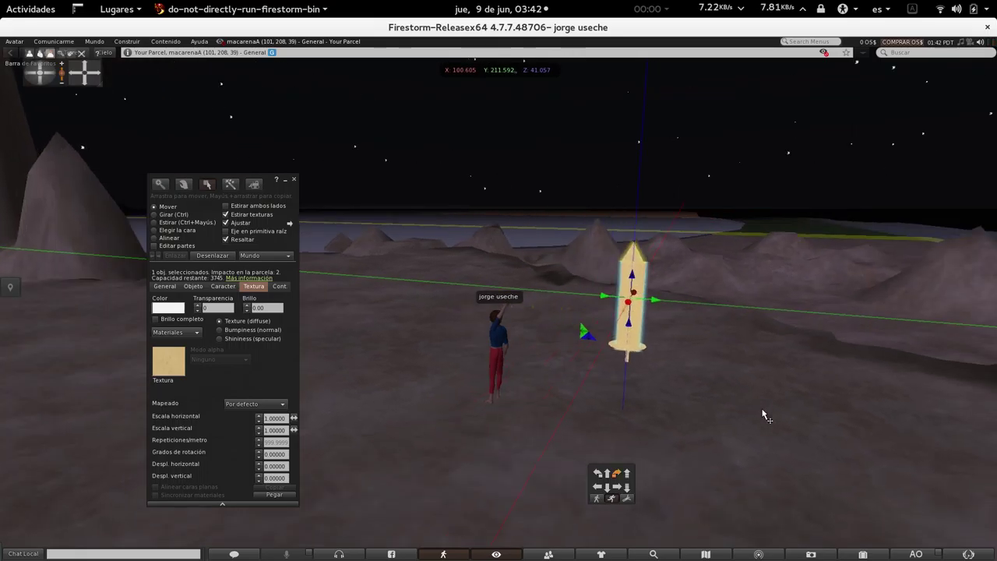
pyautogui.press('Right')
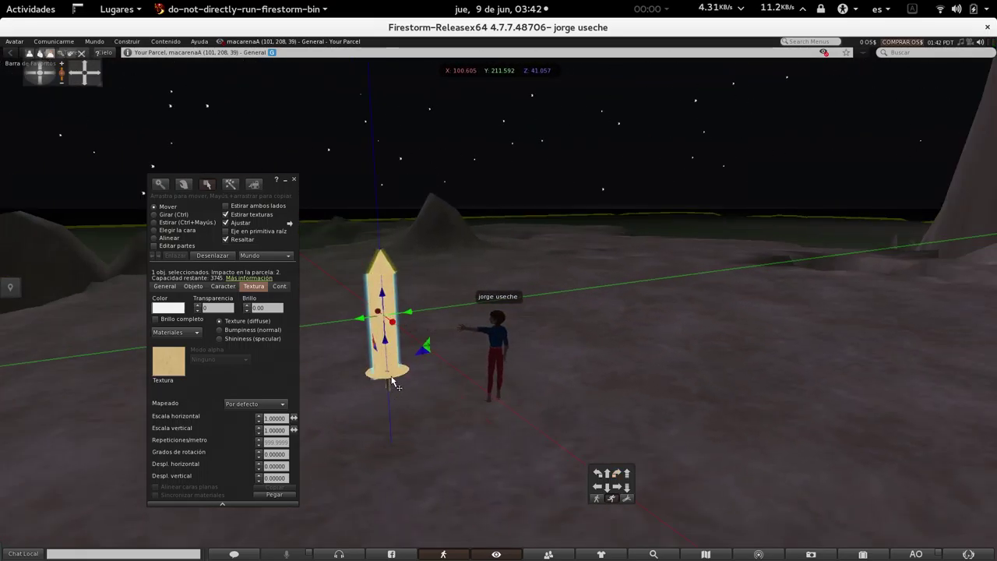
pyautogui.keyDown('shift'); pyautogui.click(391, 378); pyautogui.keyUp('shift')
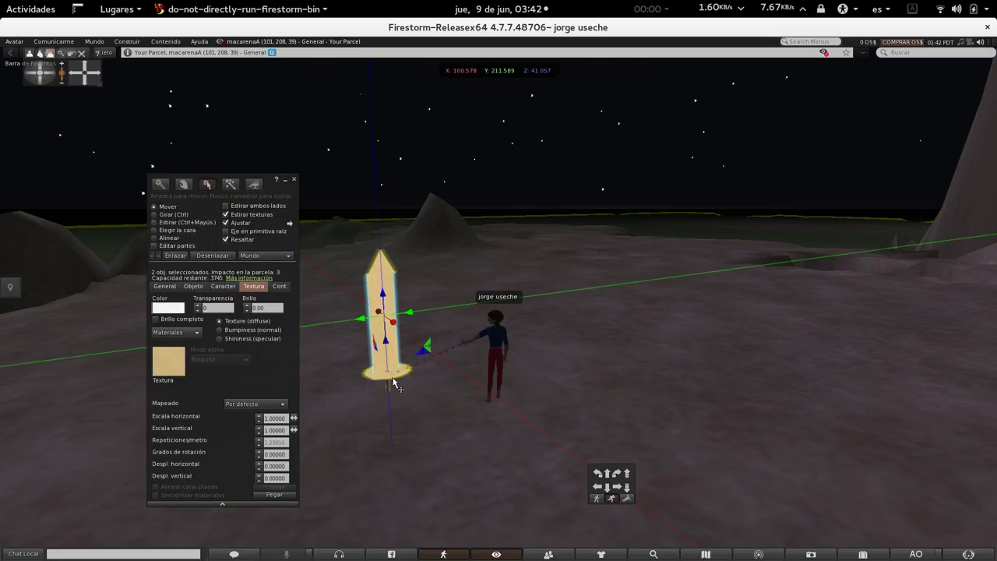
pyautogui.keyDown('shift'); pyautogui.click(391, 391); pyautogui.keyUp('shift')
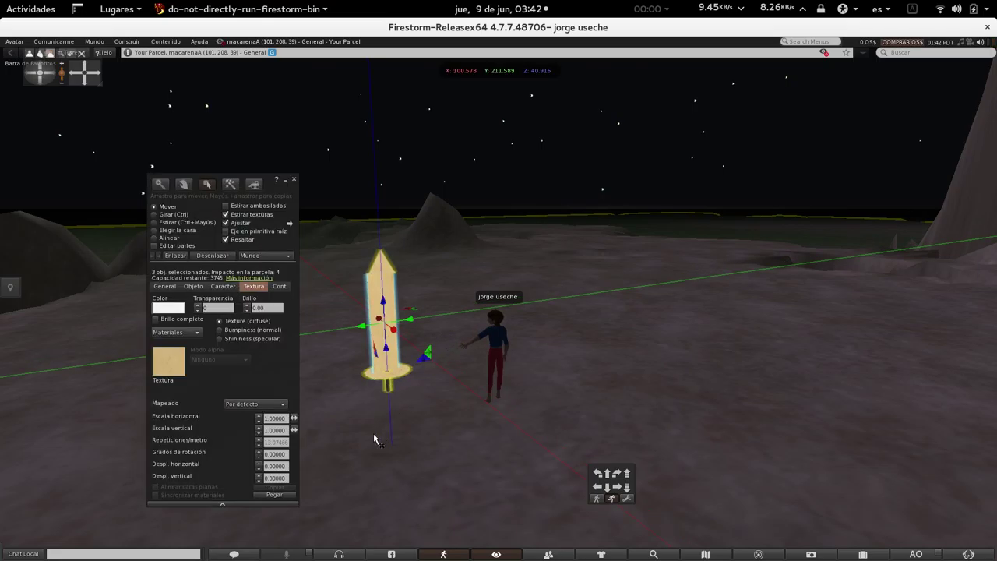
pyautogui.click(175, 256)
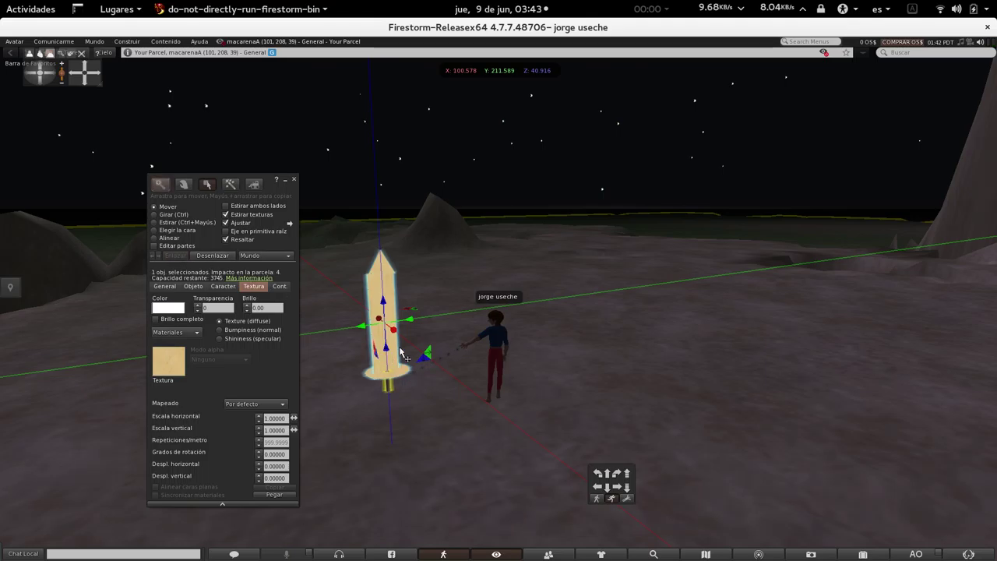
pyautogui.click(176, 225)
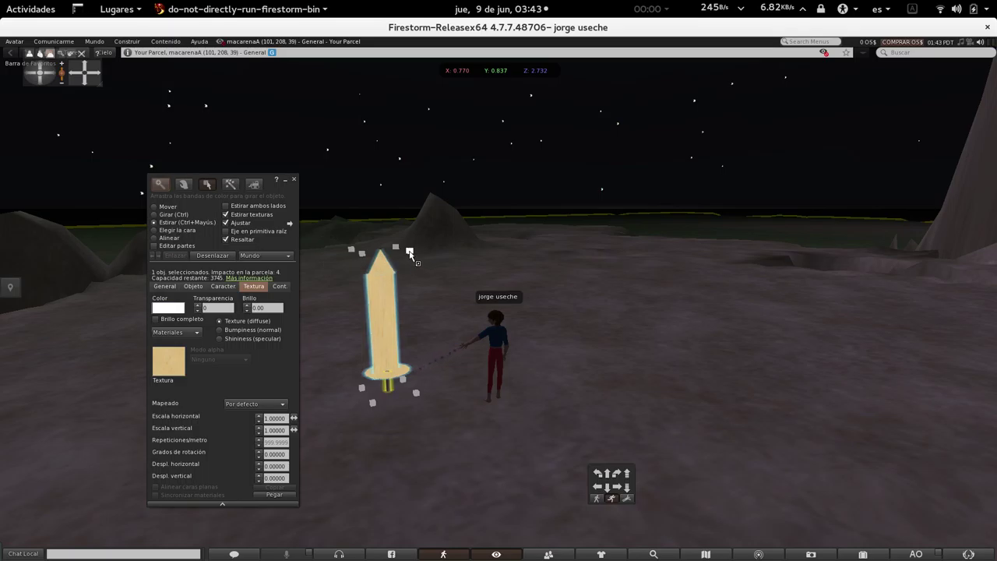
pyautogui.moveTo(412, 255); pyautogui.dragTo(390, 298)
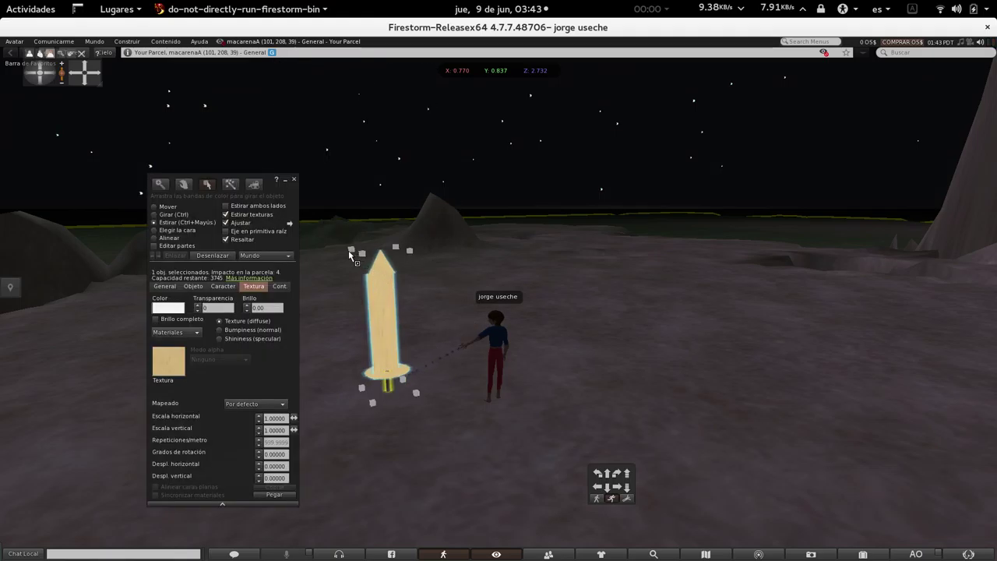
pyautogui.moveTo(352, 251); pyautogui.dragTo(384, 291)
pyautogui.moveTo(374, 403); pyautogui.dragTo(393, 347)
pyautogui.moveTo(361, 386); pyautogui.dragTo(381, 365)
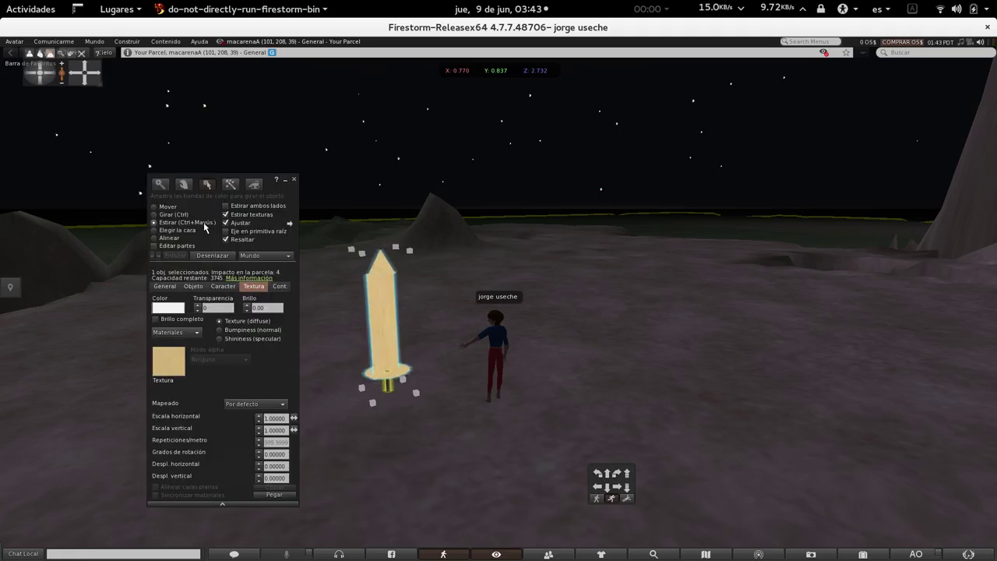
pyautogui.click(166, 214)
pyautogui.click(165, 207)
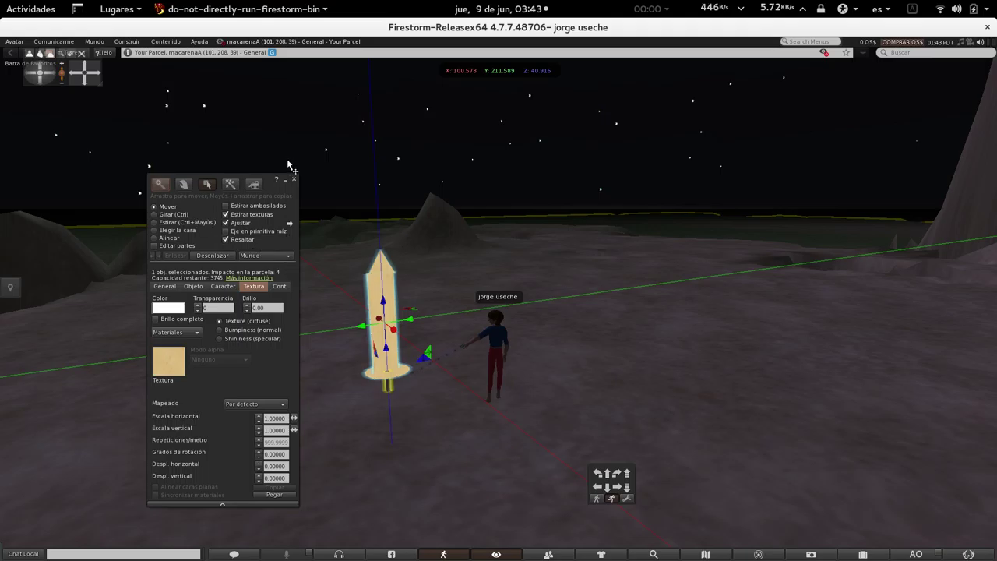
# Take the linked sword into the inventory
pyautogui.rightClick(384, 284)
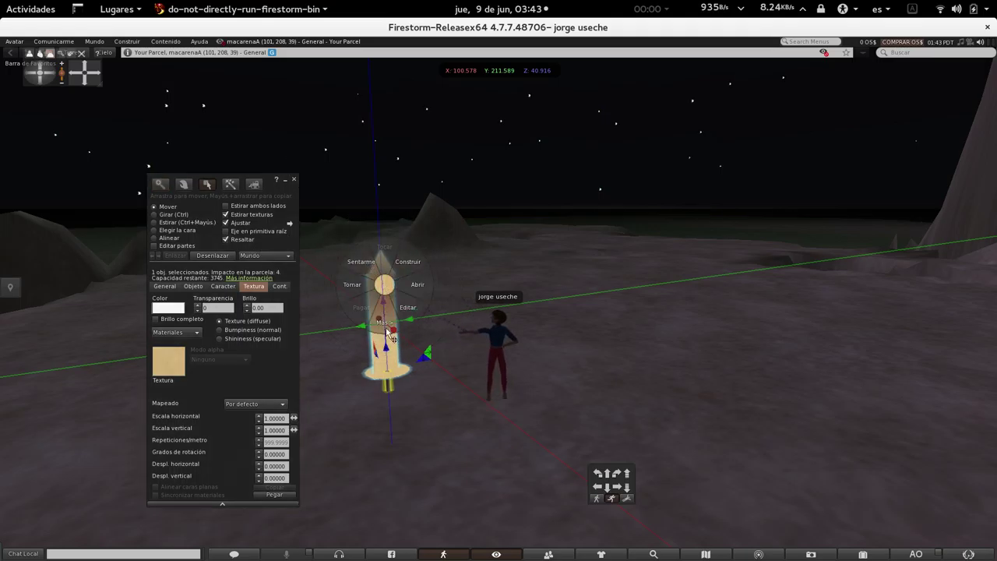
pyautogui.click(355, 290)
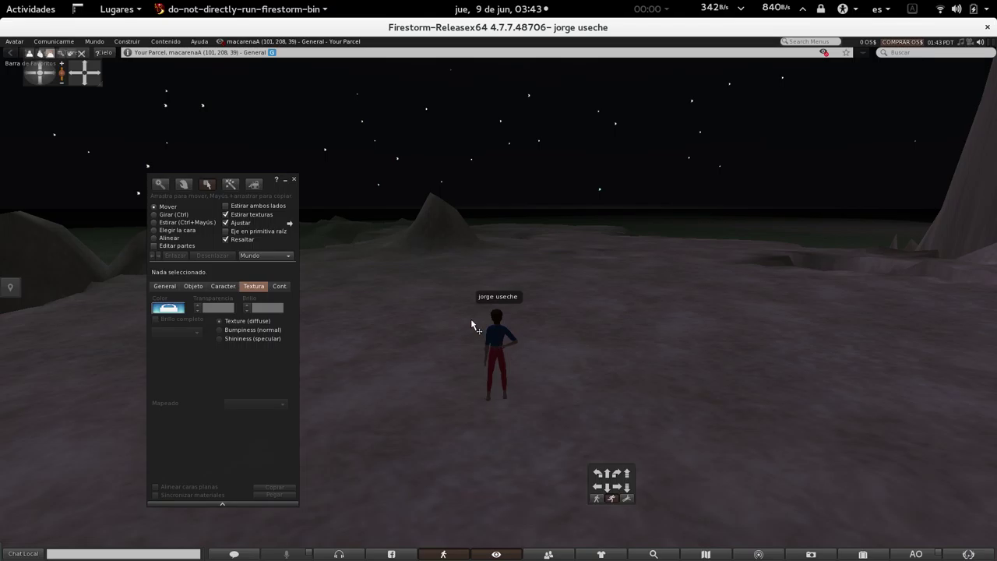
pyautogui.press('Up')
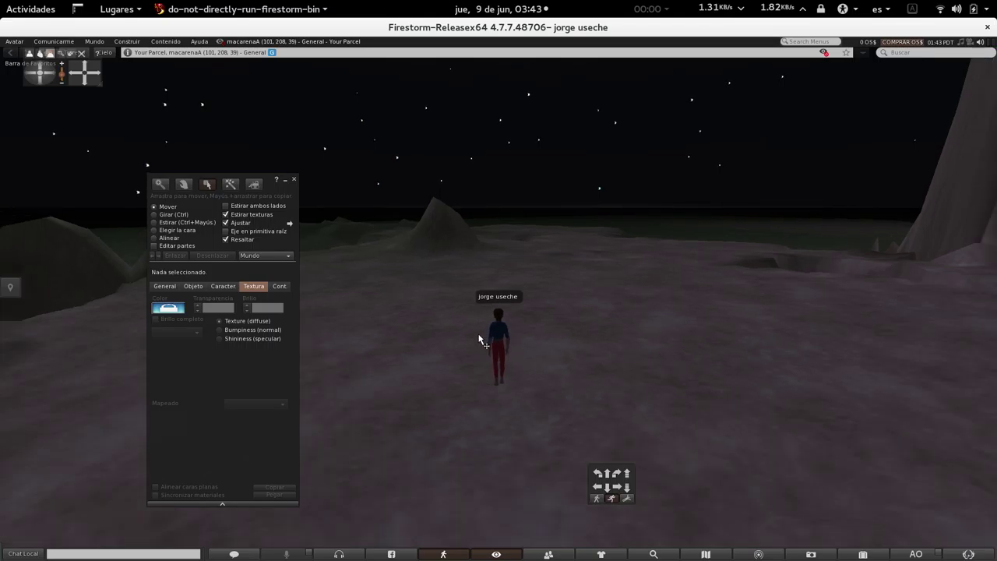
pyautogui.scroll(5, 477, 340)
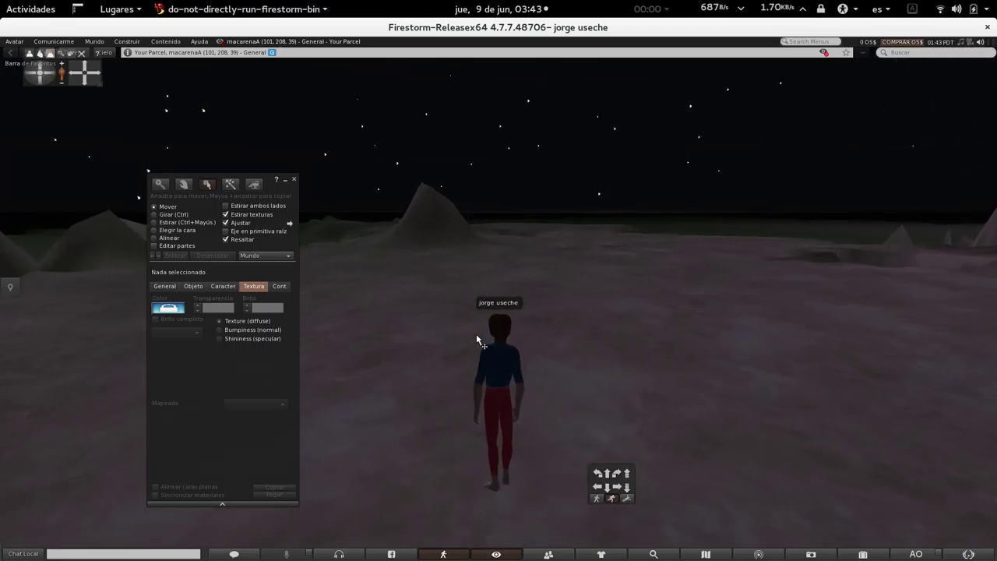
pyautogui.rightClick(492, 376)
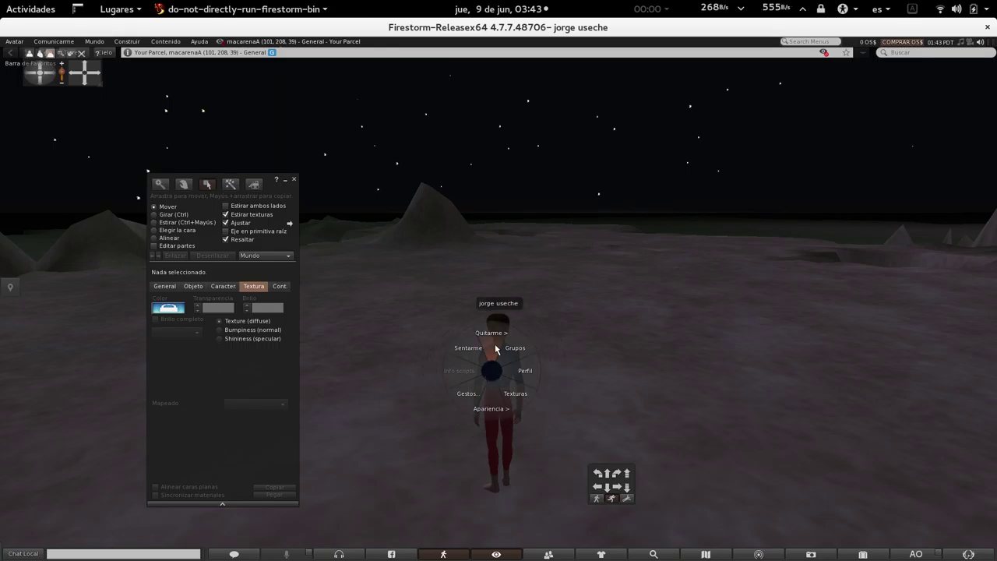
pyautogui.click(441, 360)
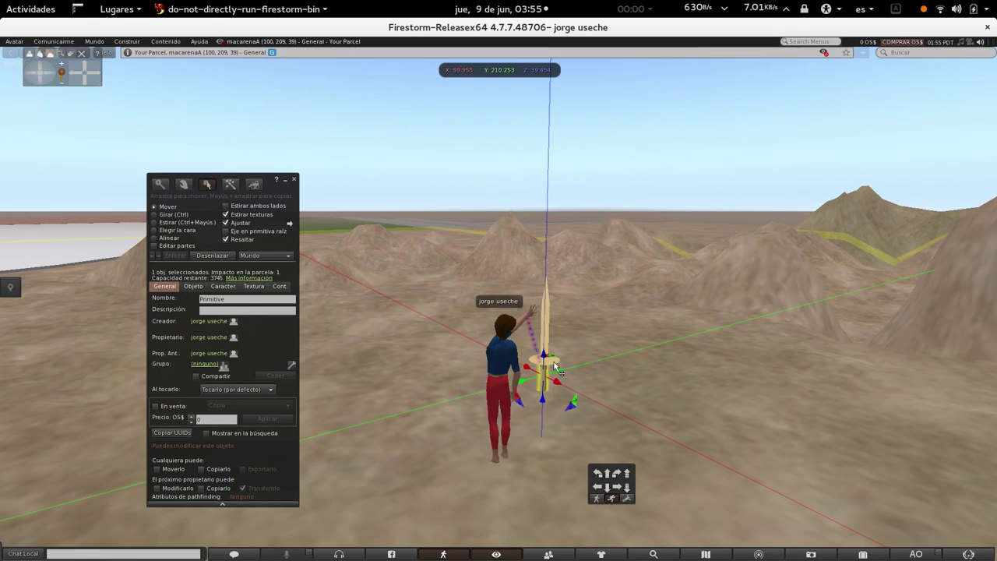
# Link the disc and handle with the blade into one sword, and move it to about X 99.848
pyautogui.click(541, 361)
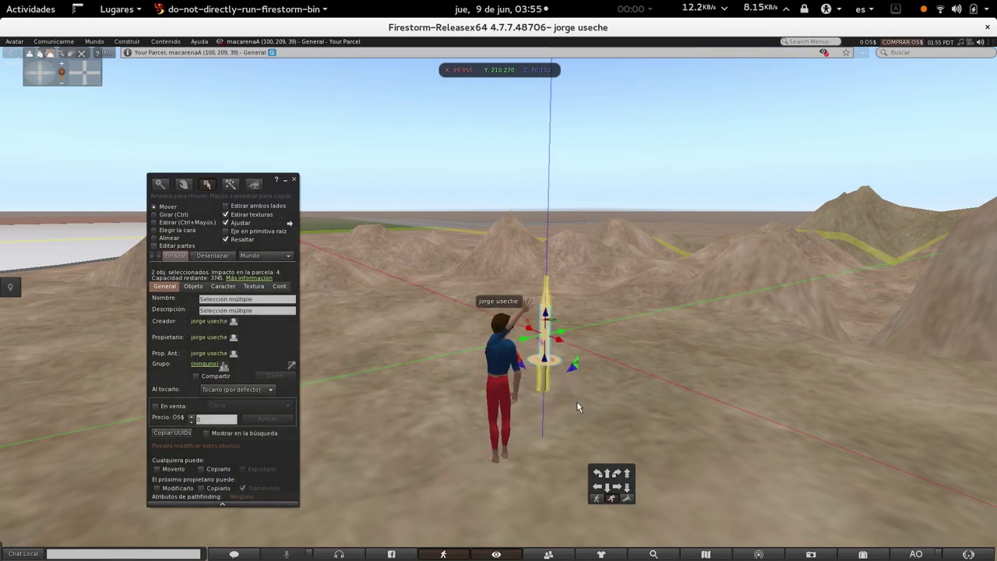
pyautogui.rightClick(542, 362)
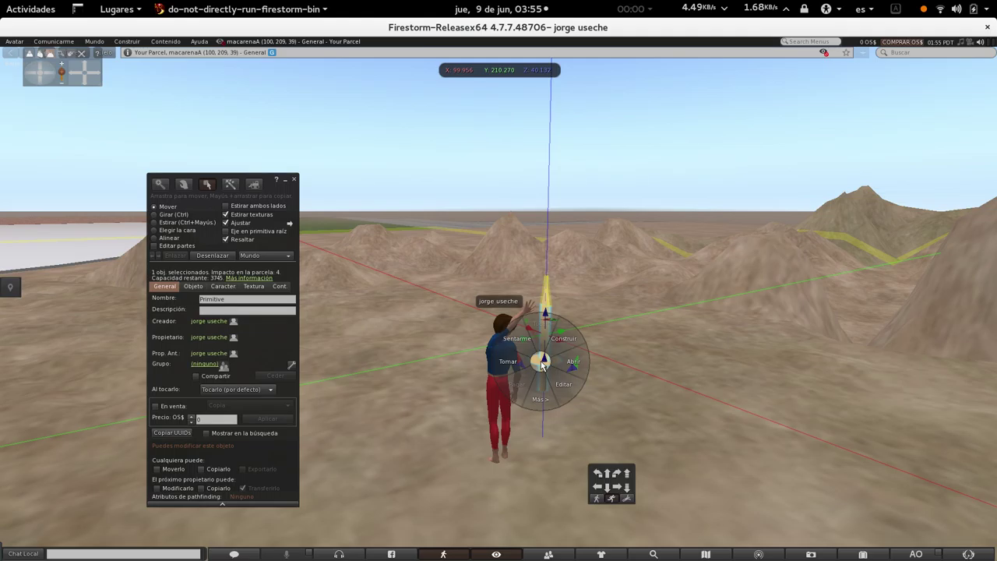
pyautogui.click(542, 396)
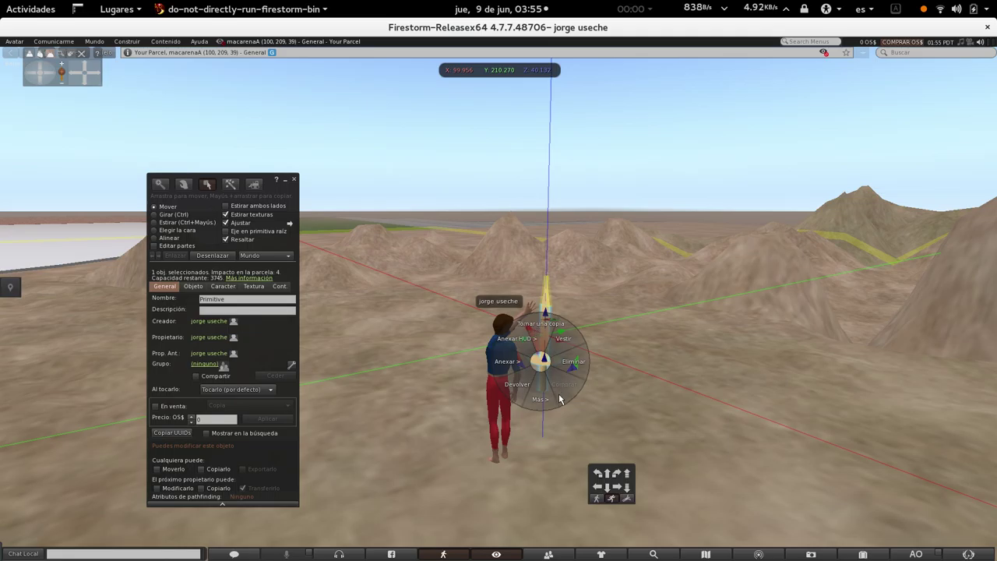
pyautogui.click(609, 375)
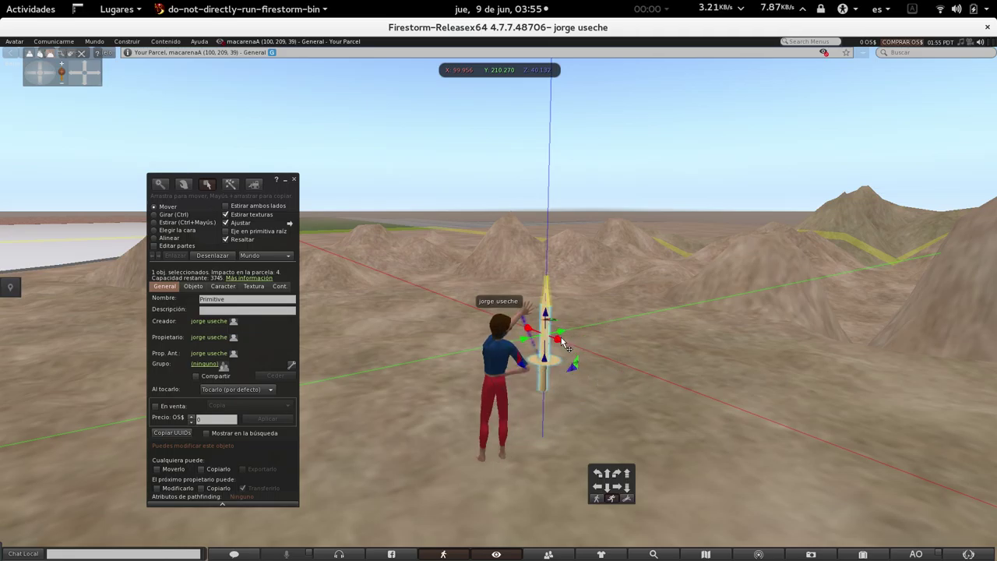
pyautogui.moveTo(563, 344); pyautogui.dragTo(551, 352)
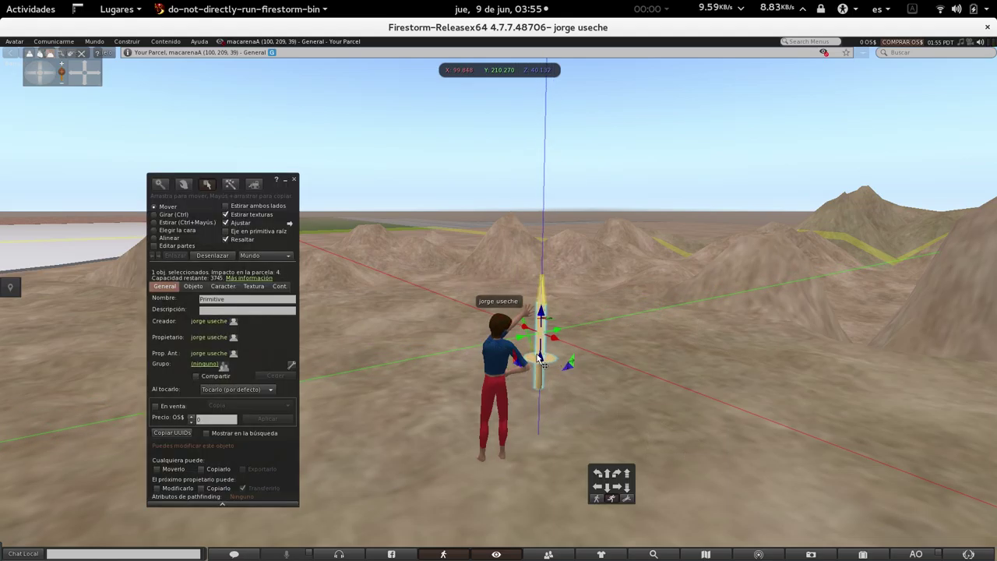
# Open the hard-disk backup export options for the linked sword
pyautogui.rightClick(537, 353)
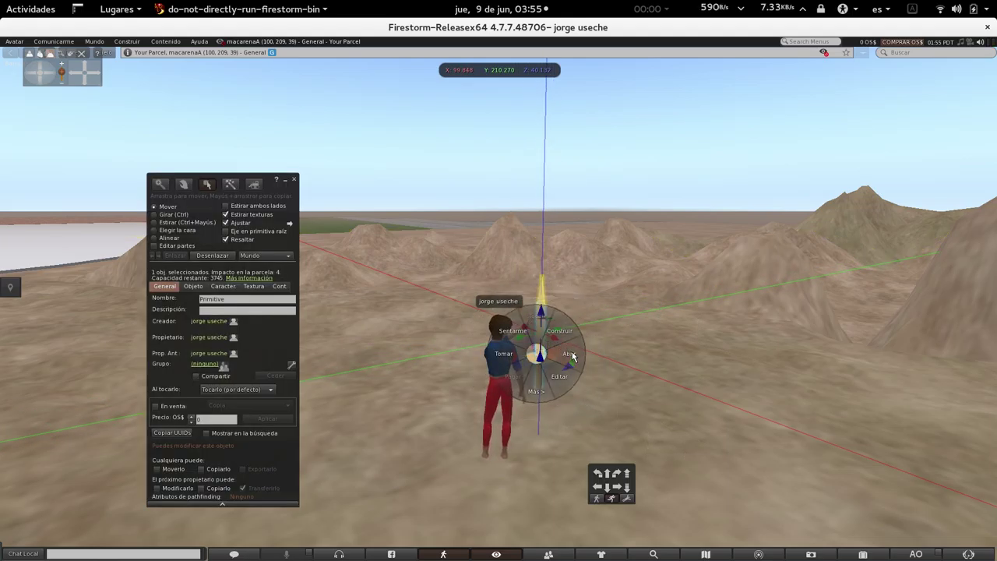
pyautogui.click(537, 392)
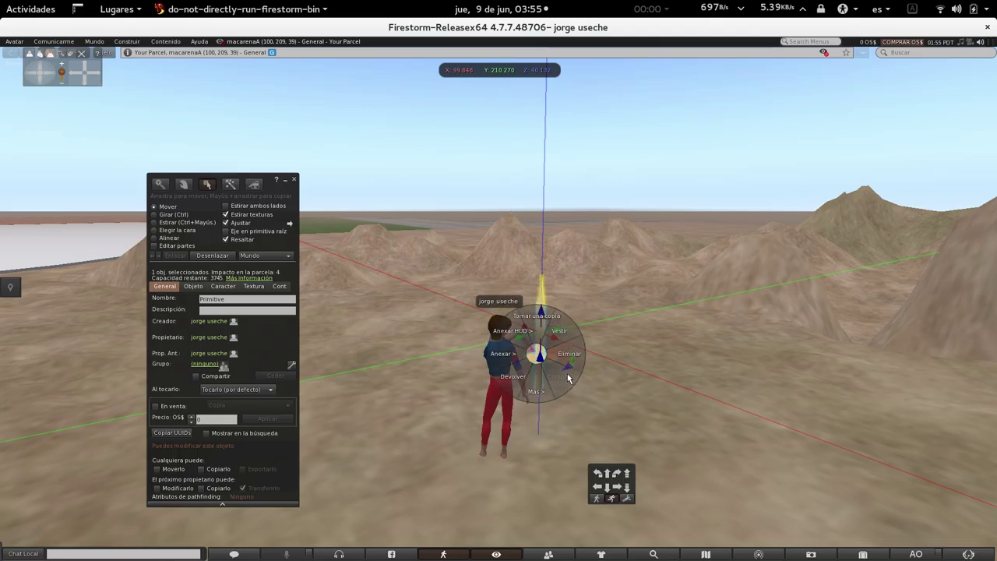
pyautogui.click(532, 390)
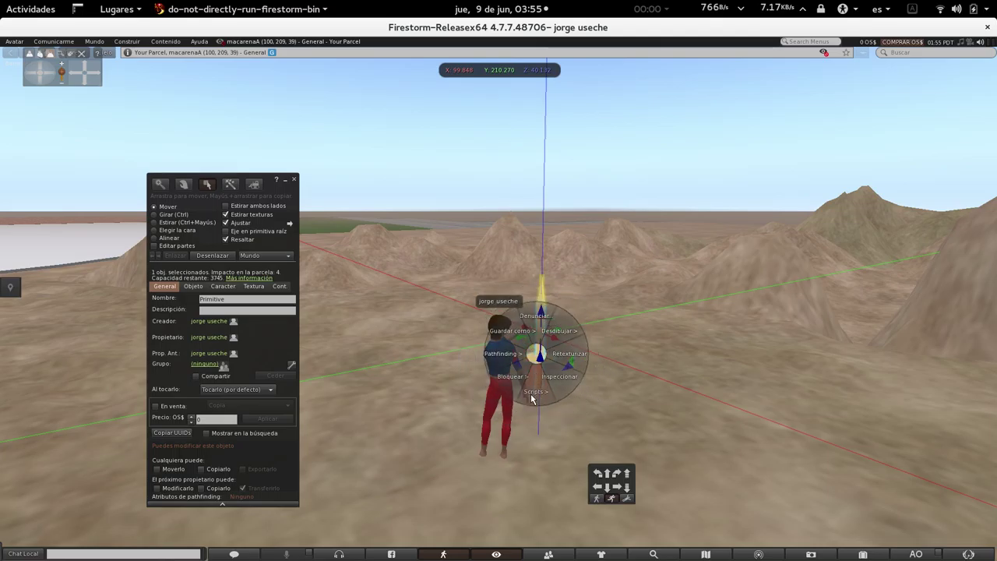
pyautogui.click(519, 337)
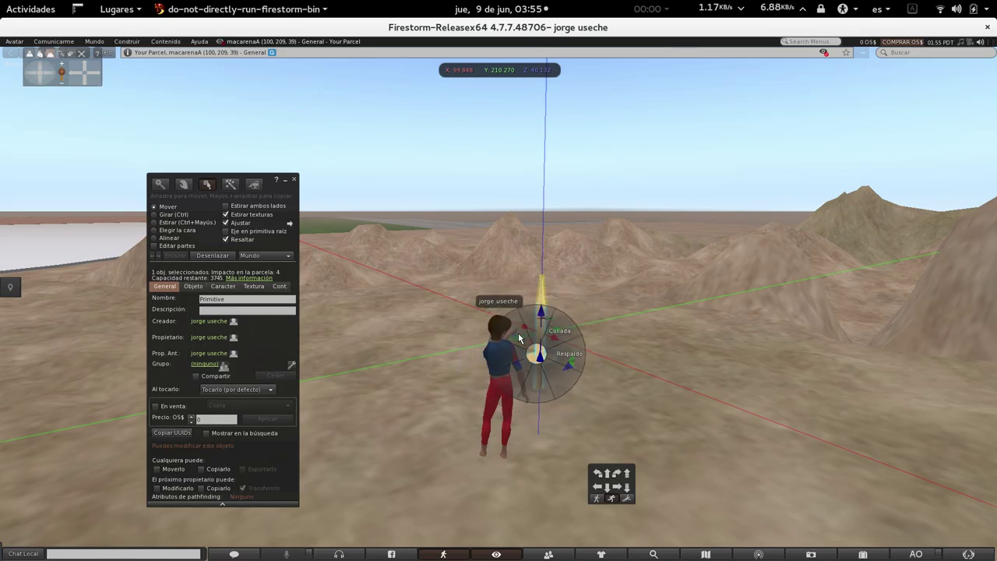
pyautogui.click(566, 360)
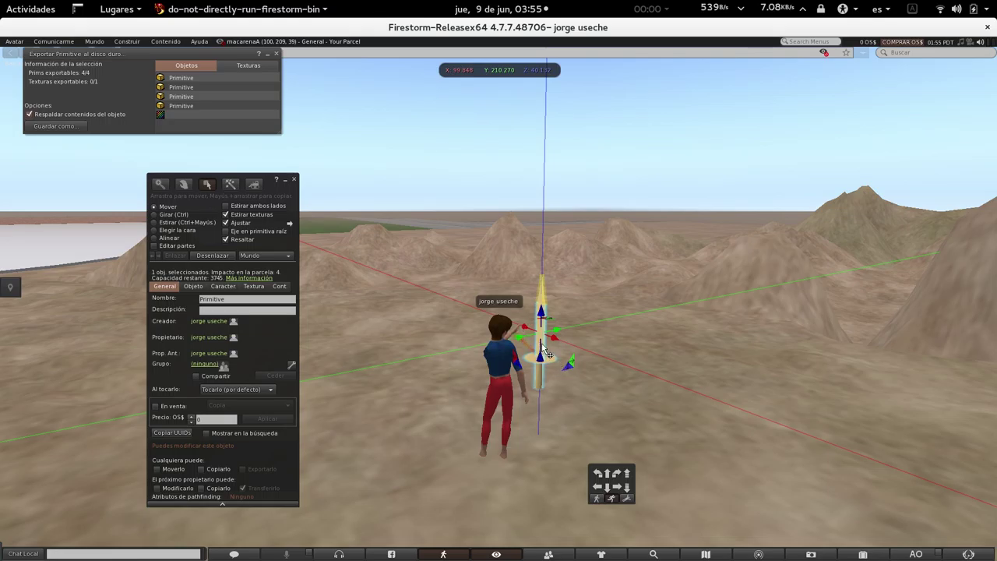
# Wear the sword on the avatar, and turn the avatar to face the tall peaks
pyautogui.rightClick(540, 343)
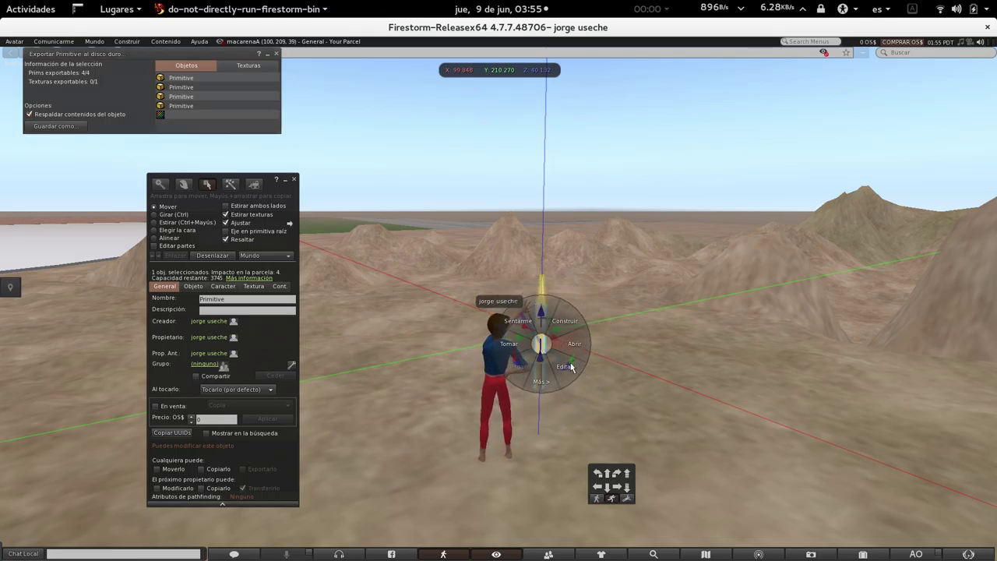
pyautogui.click(543, 366)
pyautogui.click(562, 327)
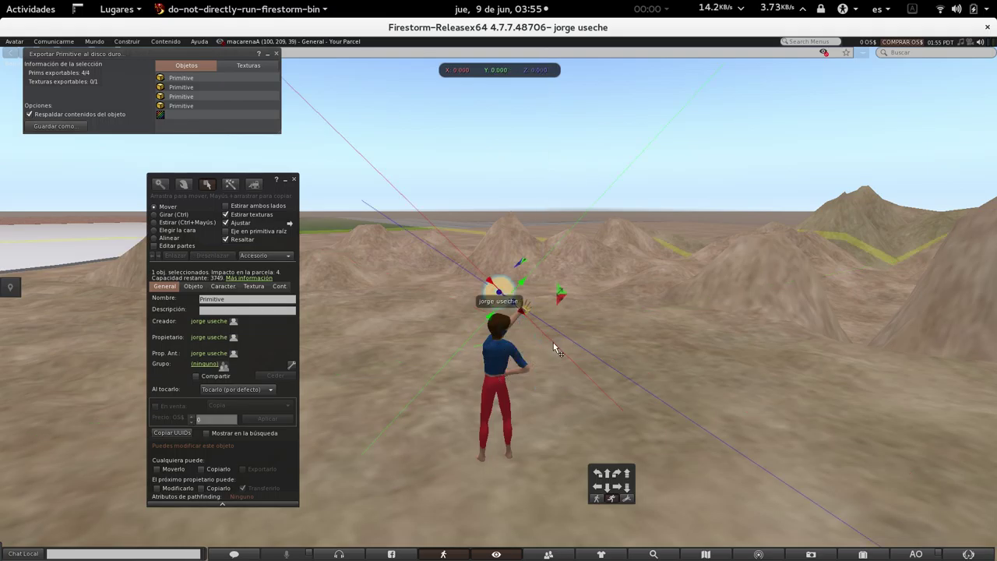
pyautogui.press('Right')
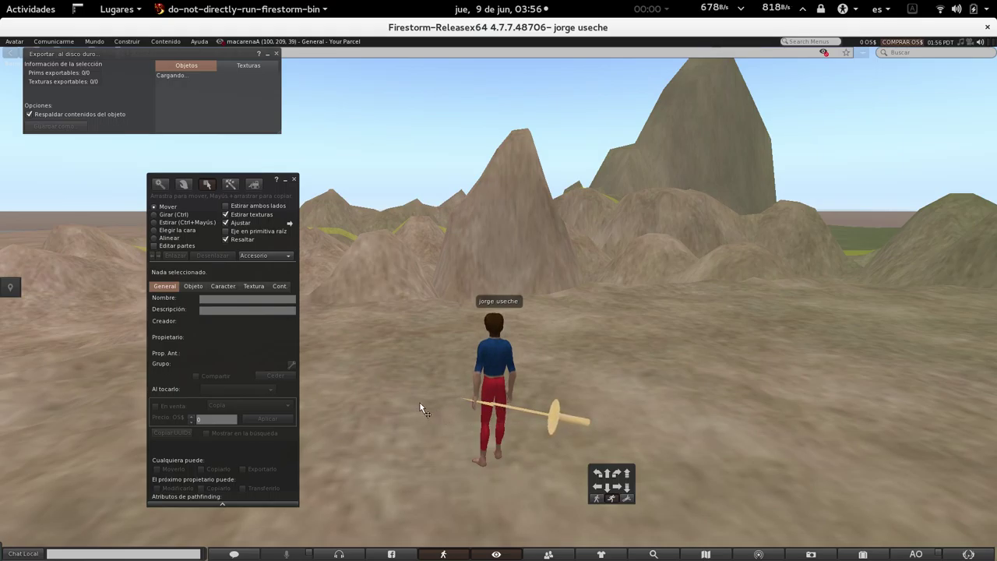
# Edit the worn sword and shift it until its handle meets the avatar's left hand, at about Y 0.056, Z 1.637
pyautogui.rightClick(535, 416)
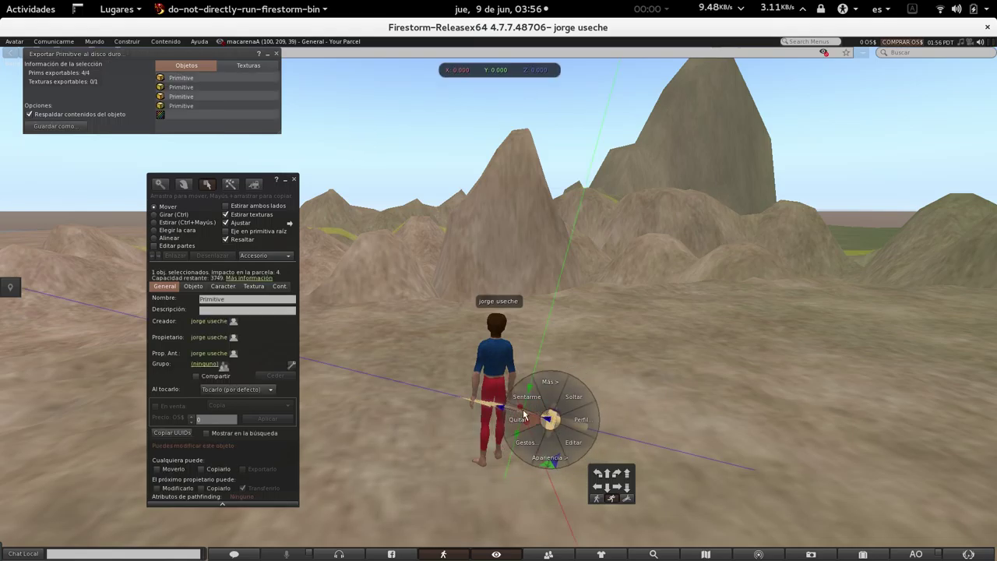
pyautogui.click(480, 408)
pyautogui.rightClick(522, 401)
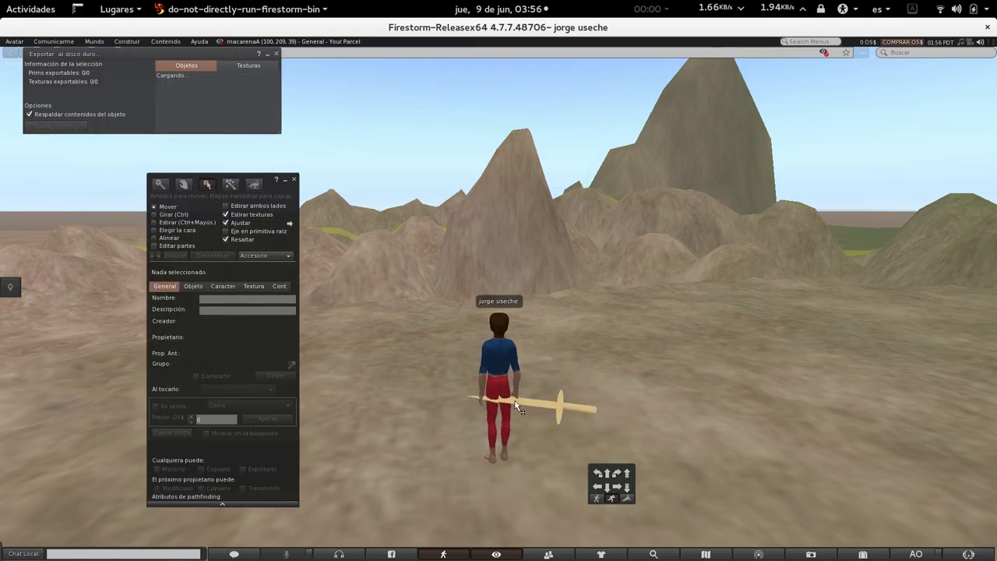
pyautogui.click(164, 211)
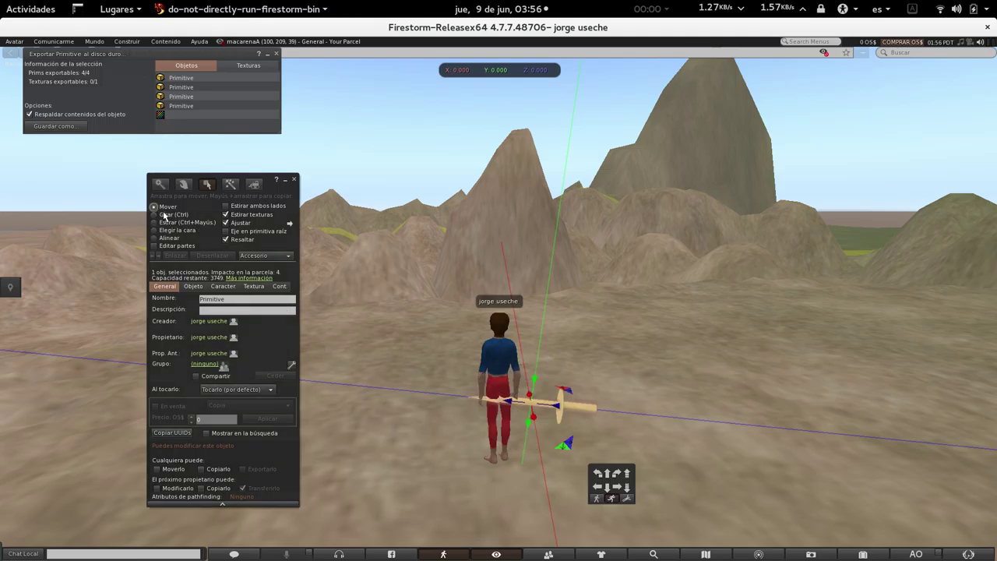
pyautogui.moveTo(551, 404); pyautogui.dragTo(436, 396)
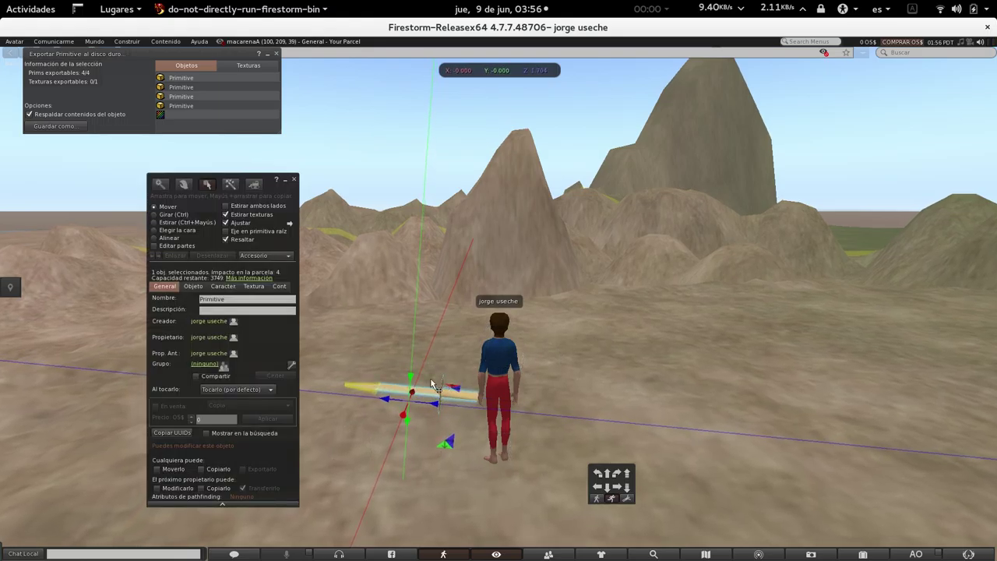
pyautogui.moveTo(411, 391); pyautogui.dragTo(410, 419)
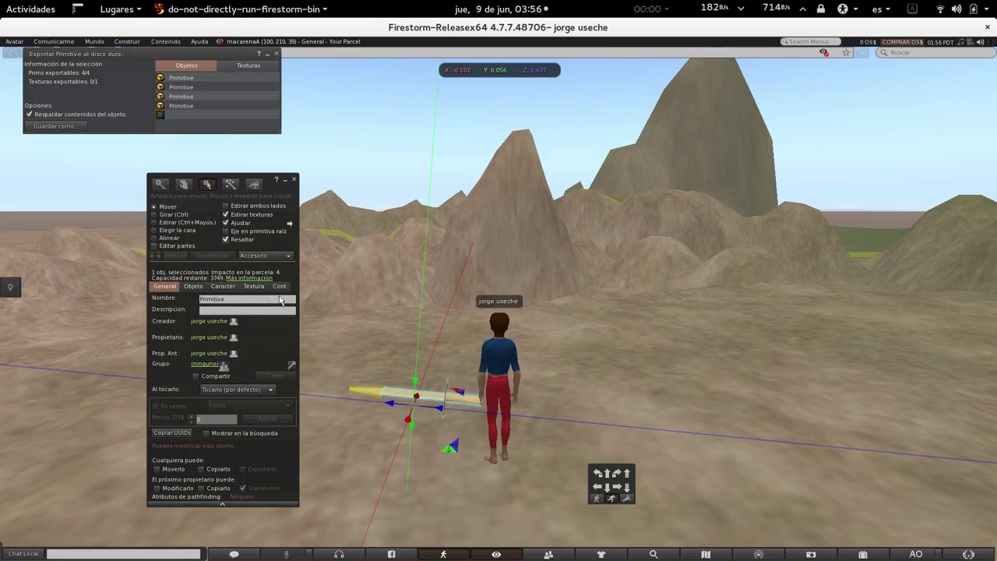
# Open the texture chooser for the sword and expand the OpenSim Library's Texture Library folder
pyautogui.click(249, 288)
pyautogui.click(169, 364)
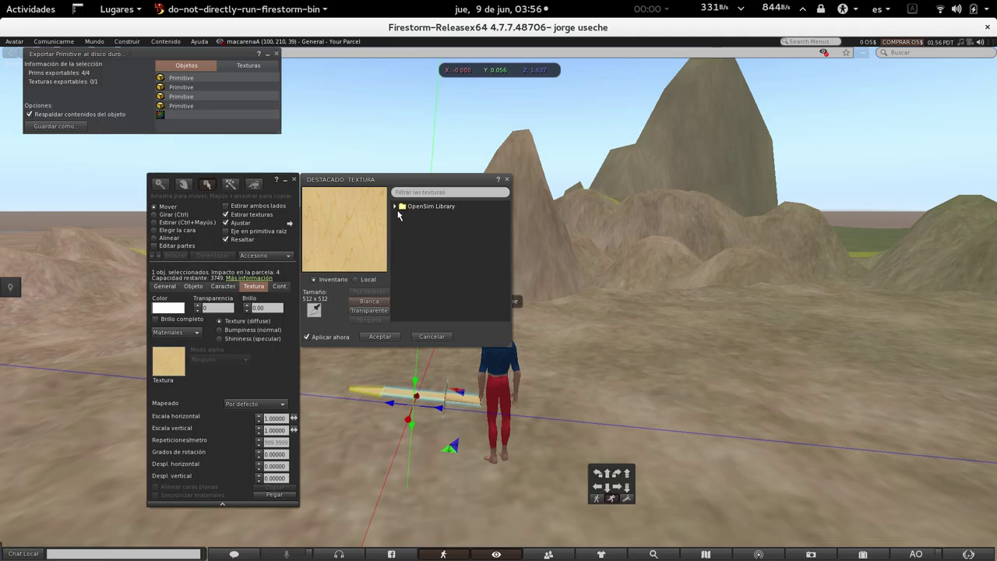
pyautogui.click(394, 206)
pyautogui.click(399, 215)
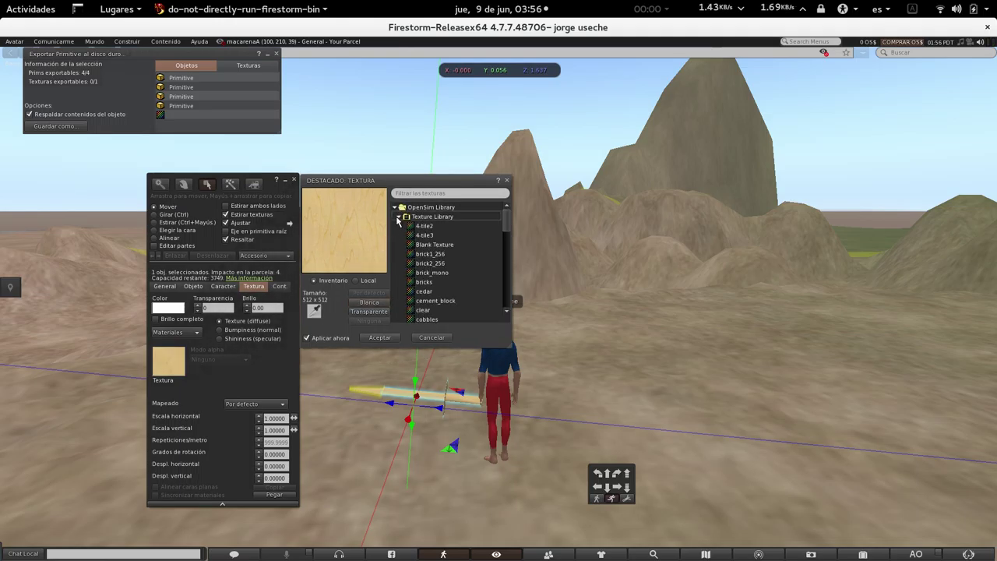
# Try the 4-tile2, 4-tile3, brick1_256, brick2_256, bricks, cedar and cement_block textures on the sword
pyautogui.click(417, 225)
pyautogui.click(420, 235)
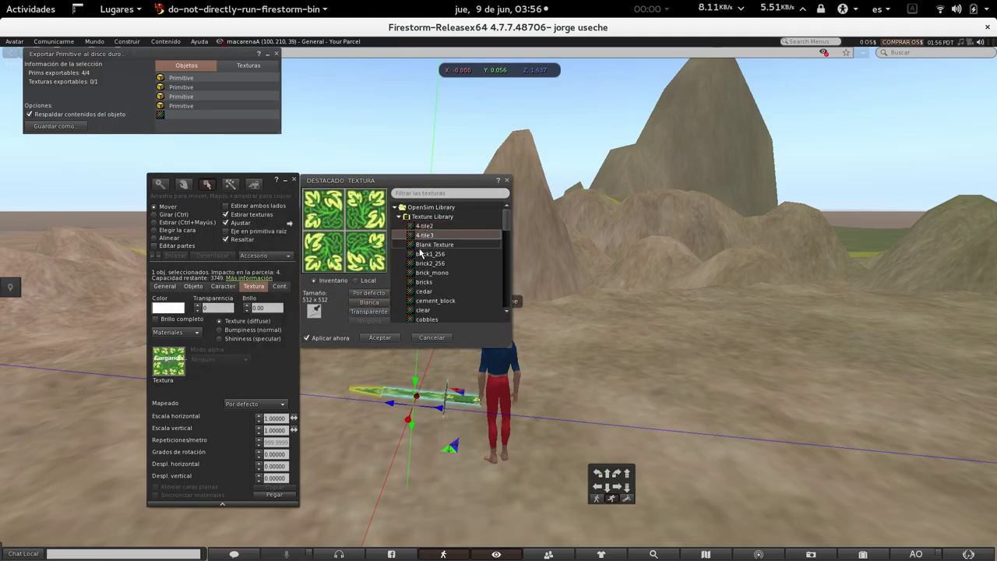
pyautogui.click(419, 254)
pyautogui.click(421, 264)
pyautogui.click(421, 282)
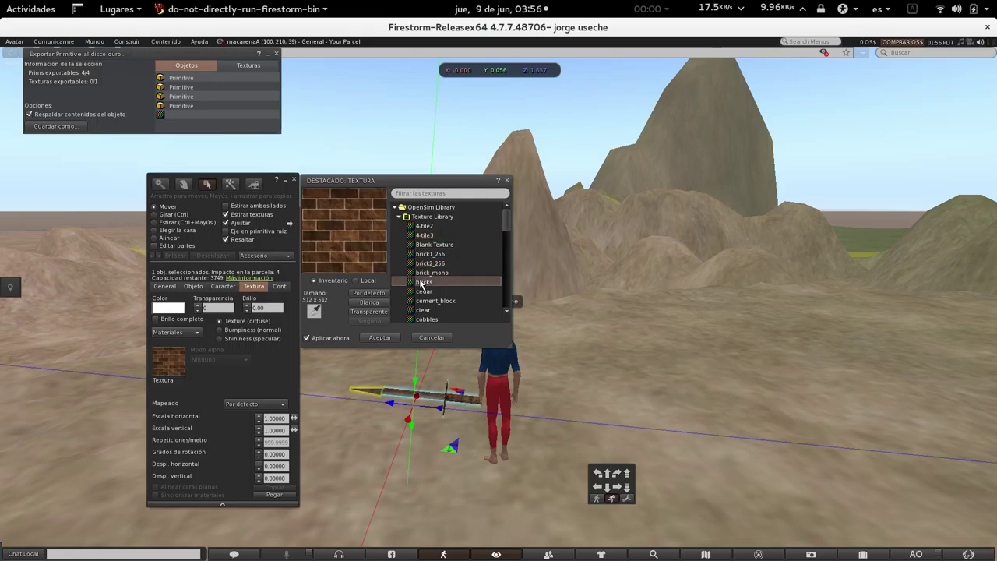
pyautogui.click(419, 293)
pyautogui.click(421, 302)
# Go further through the Texture Library and apply the graniteblock texture to the sword
pyautogui.press('Down')
pyautogui.press('Down')
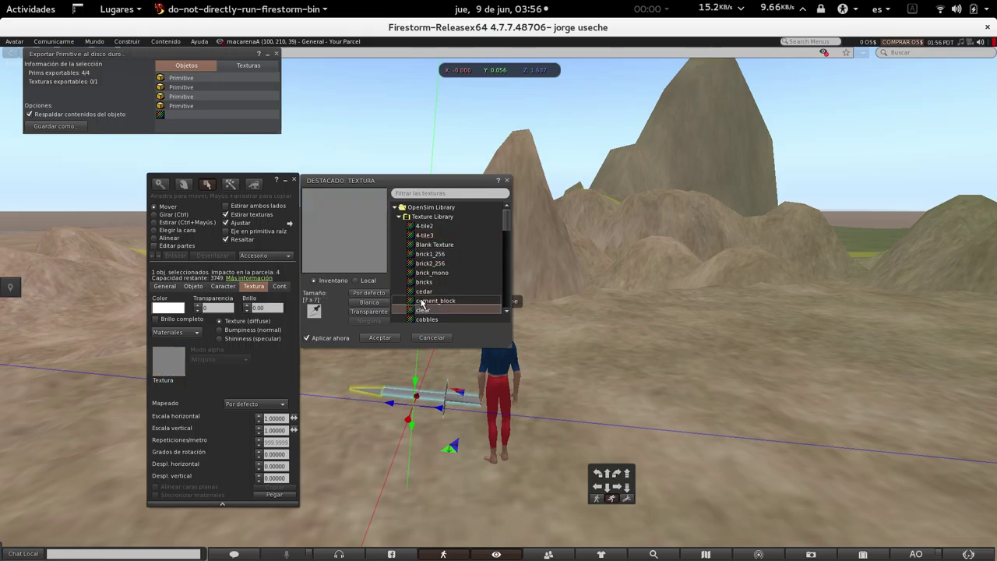
pyautogui.press('Down')
pyautogui.press('Down')
pyautogui.press('Up')
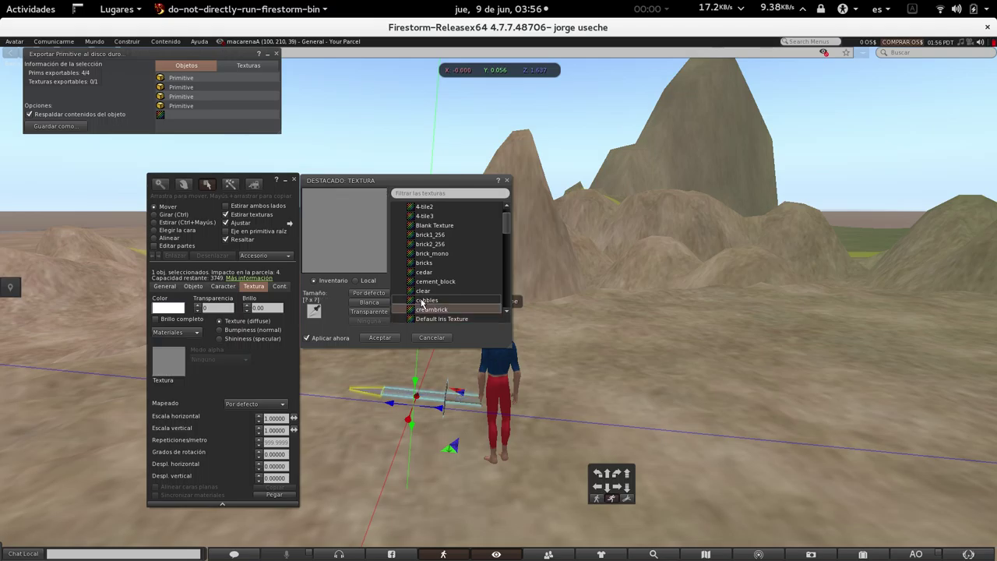
pyautogui.press('Down')
pyautogui.press('Down')
pyautogui.press('Down')
pyautogui.press('Down')
pyautogui.press('Down')
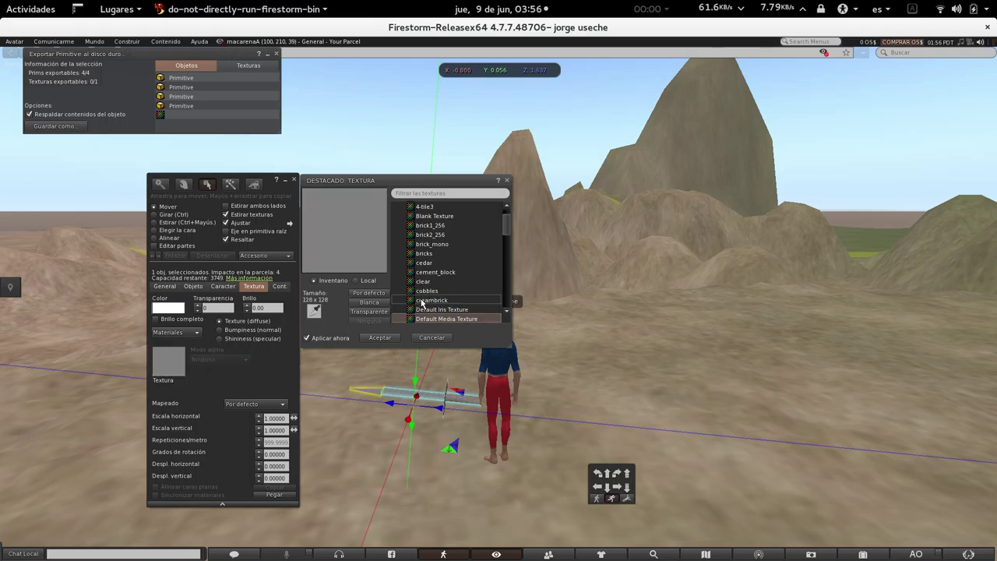
pyautogui.press('Down')
pyautogui.press('Down')
pyautogui.press('Down')
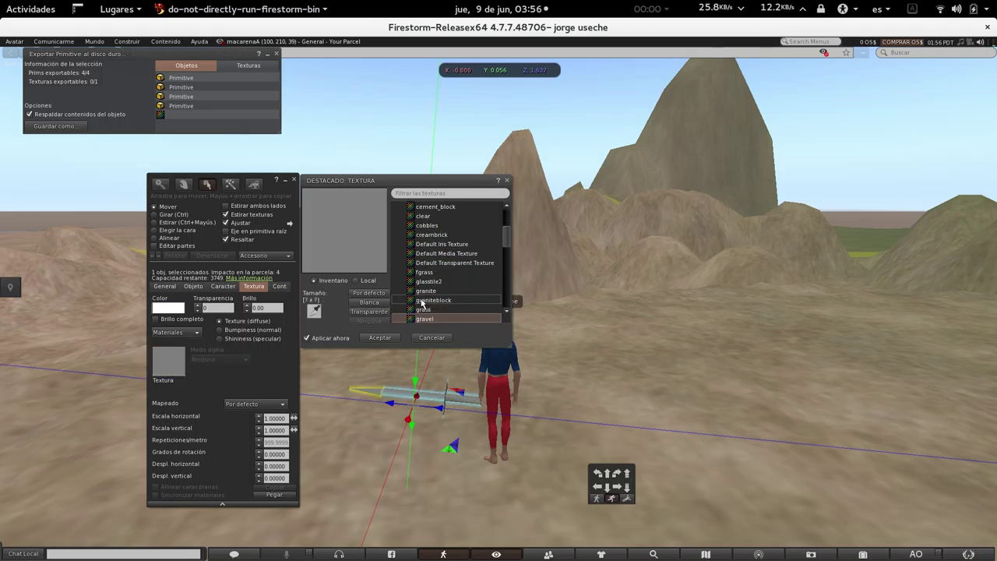
pyautogui.press('Up')
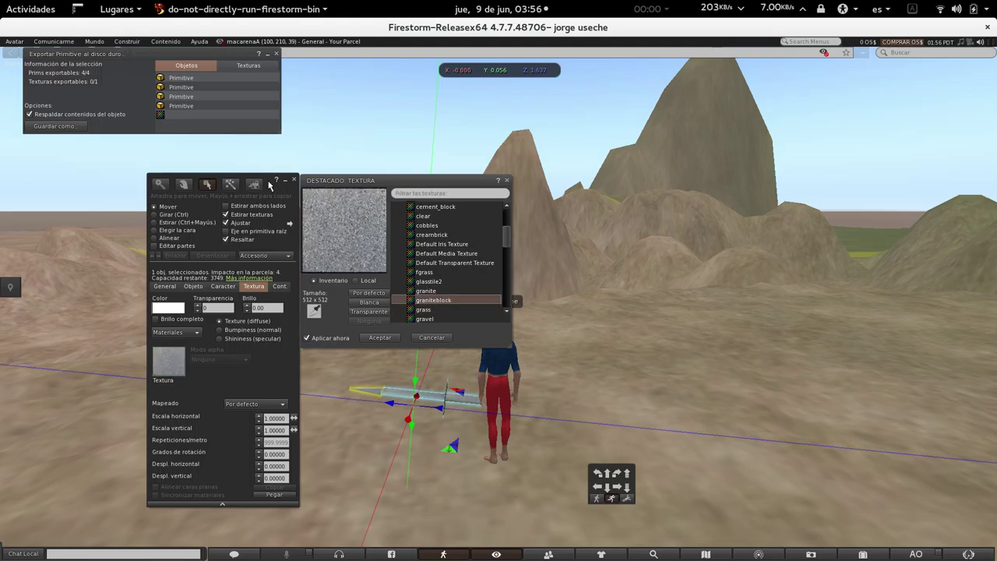
# Close the object editor and turn the avatar around to view the textured sword
pyautogui.click(293, 180)
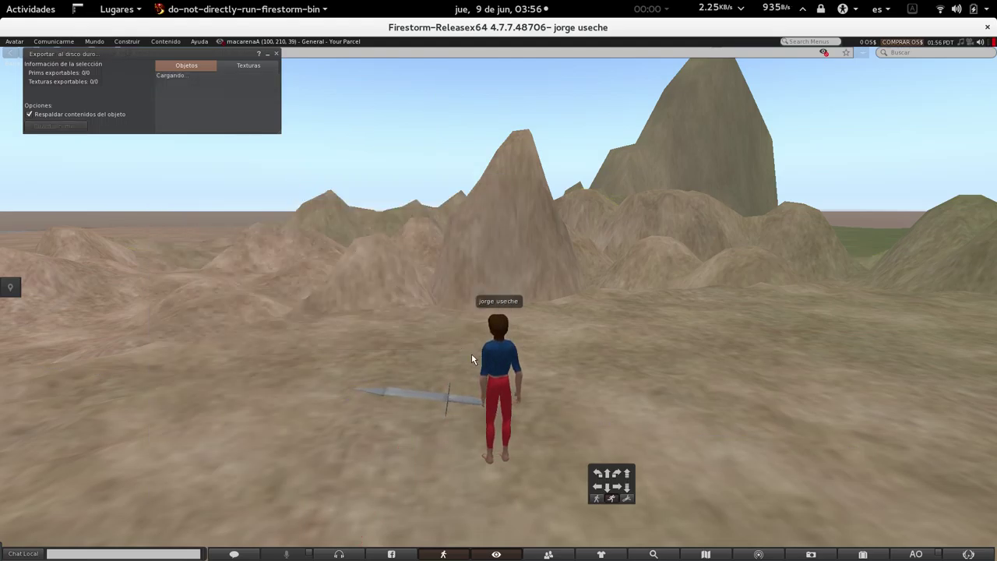
pyautogui.press('Right')
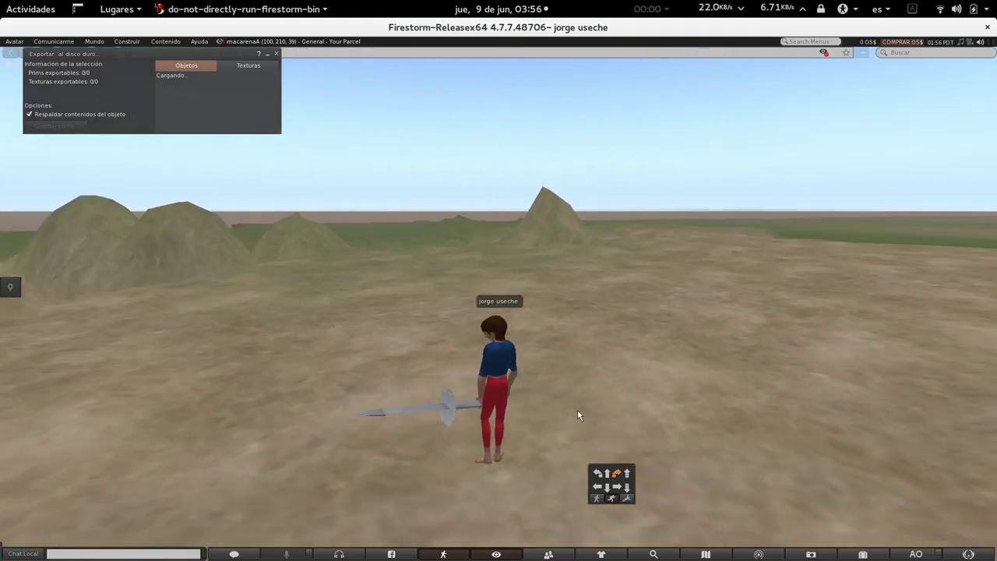
pyautogui.press('Right')
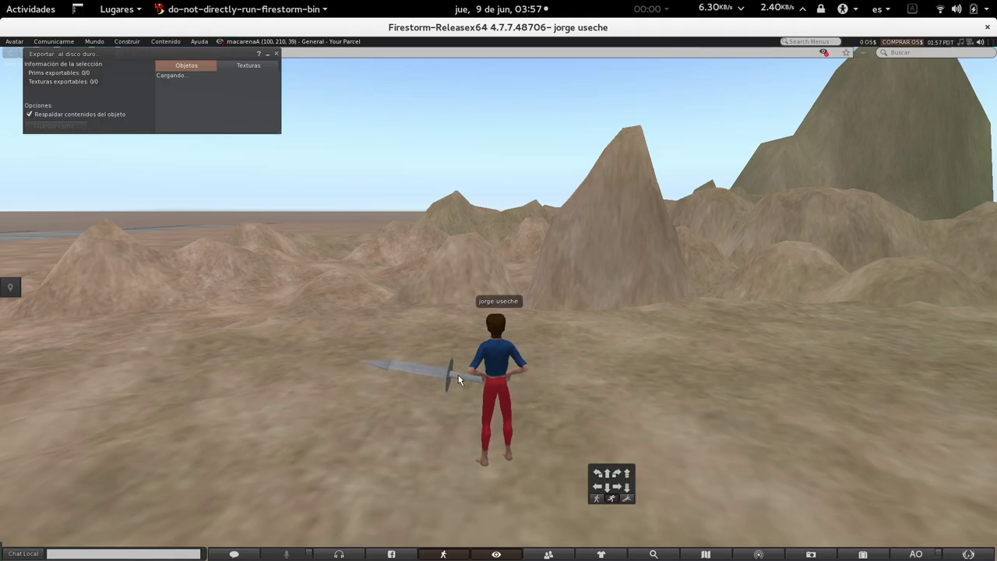
pyautogui.rightClick(458, 377)
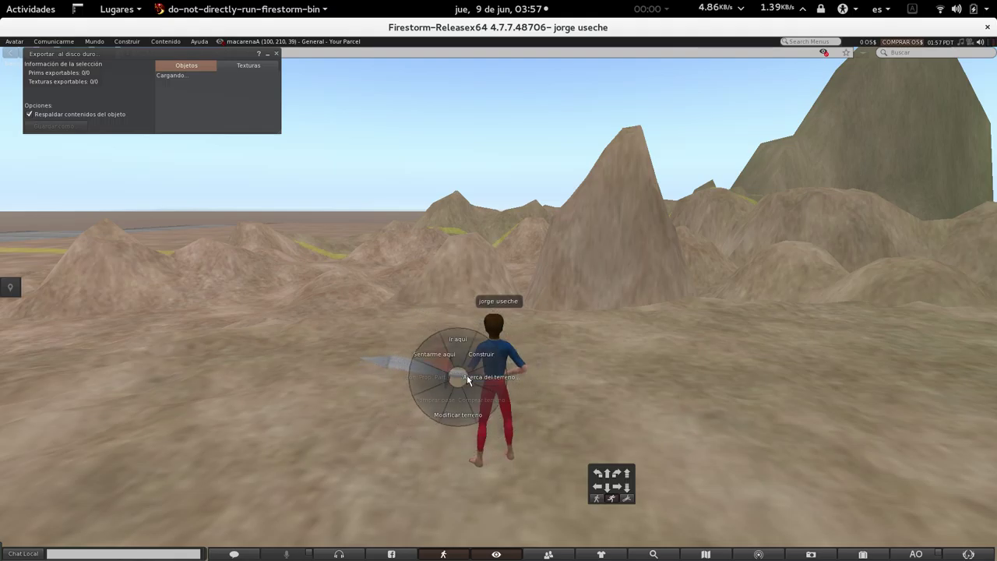
pyautogui.click(376, 371)
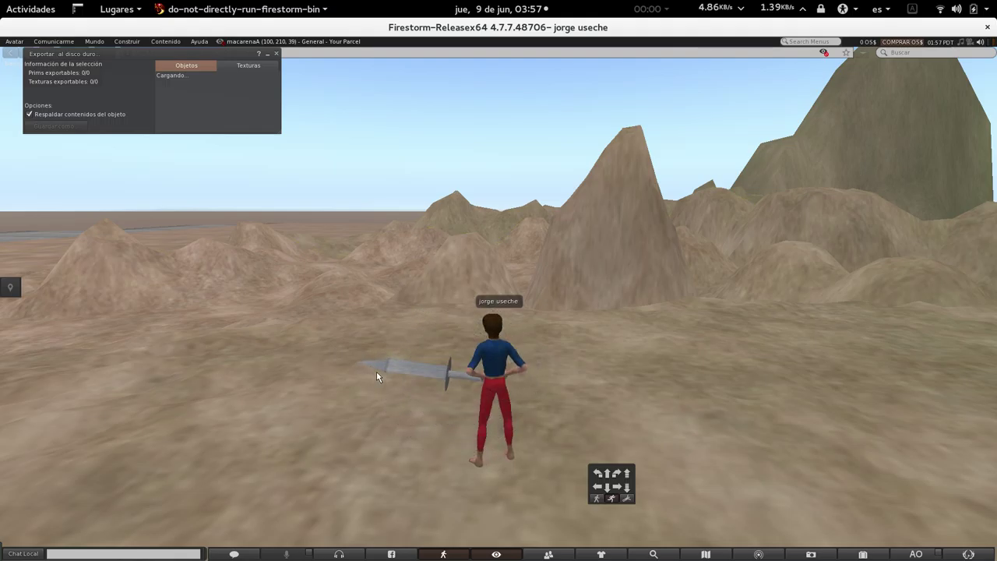
pyautogui.rightClick(420, 368)
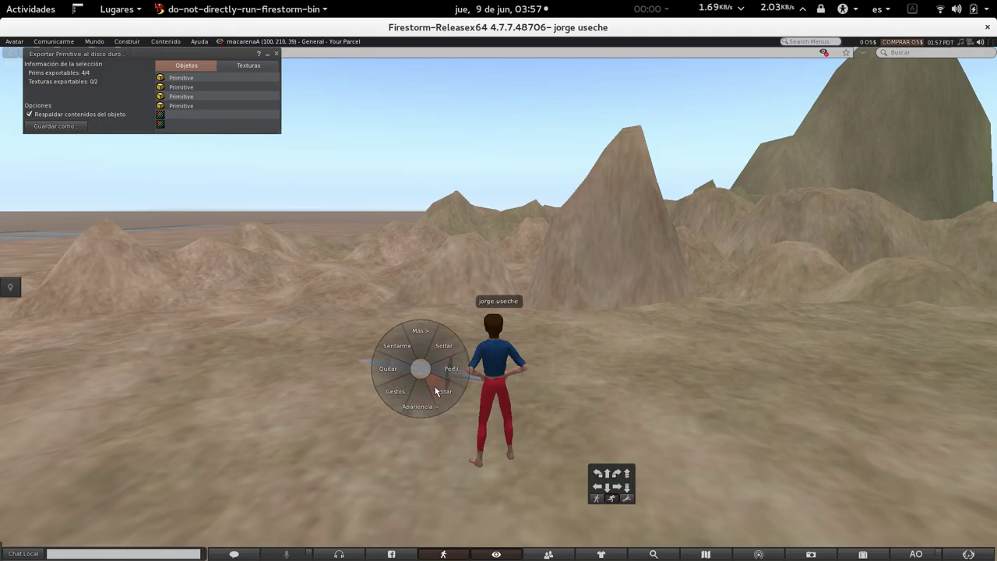
pyautogui.click(501, 379)
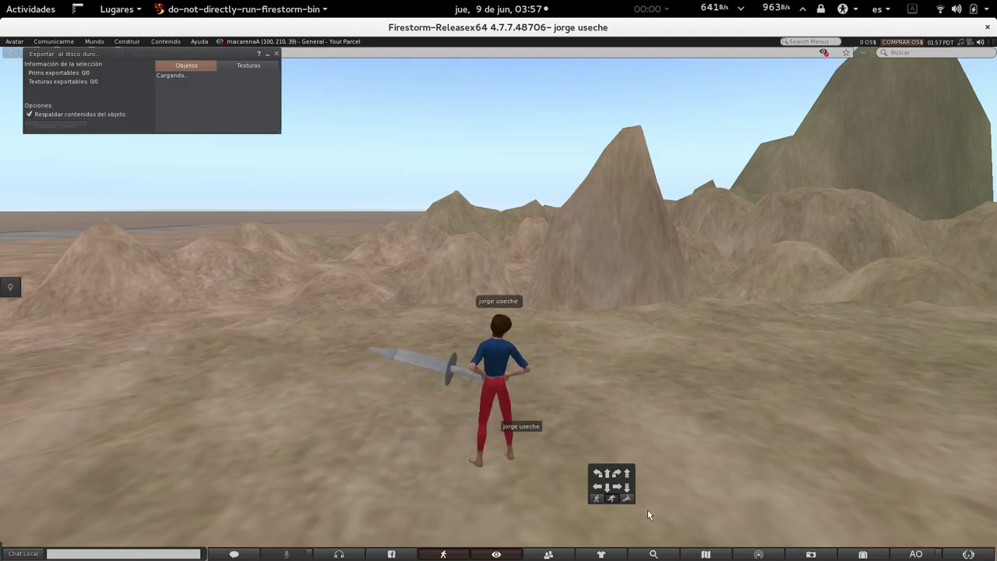
pyautogui.moveTo(633, 504); pyautogui.dragTo(625, 506)
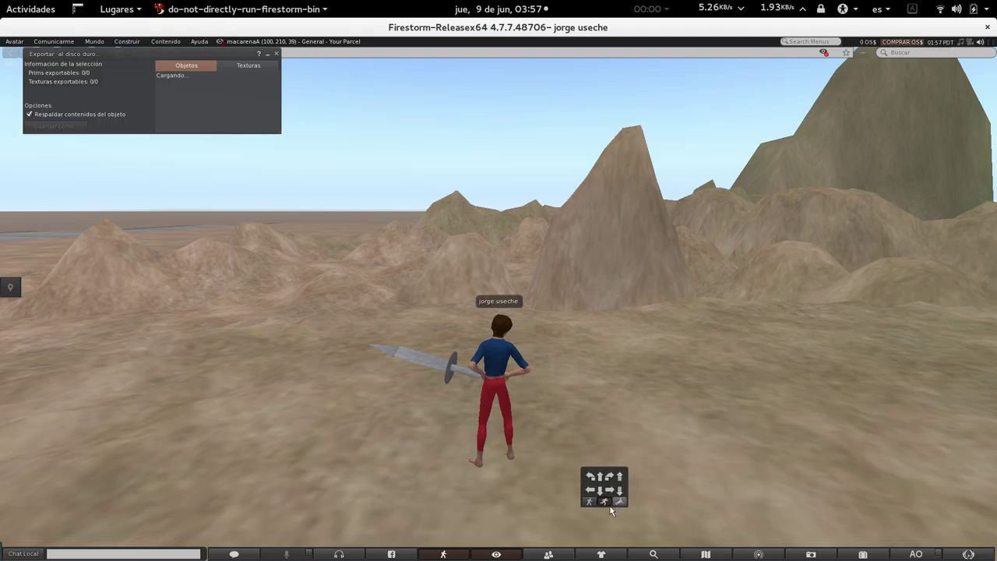